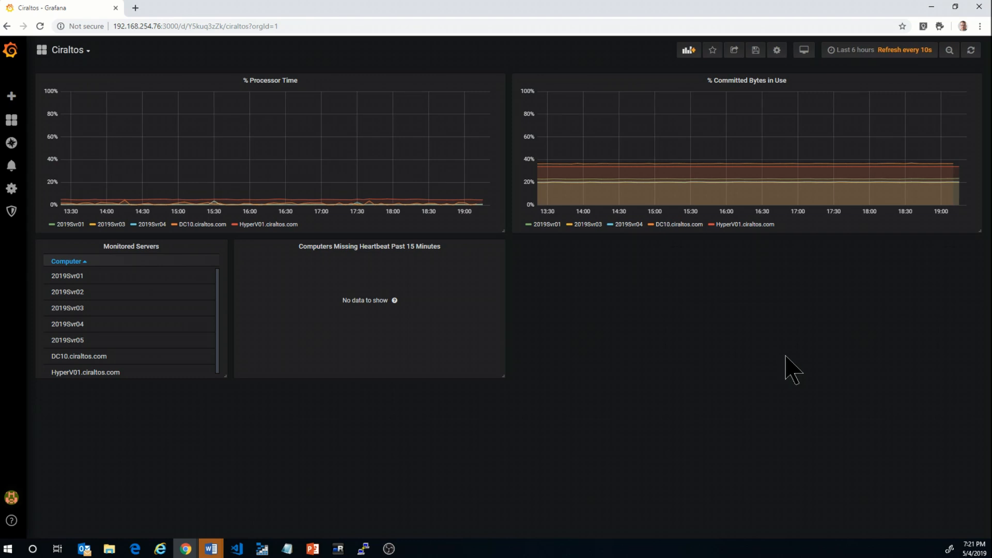
# Open the % Processor Time panel for editing and bring up its graph visualization settings
pyautogui.moveTo(413, 211)
pyautogui.moveTo(248, 110)
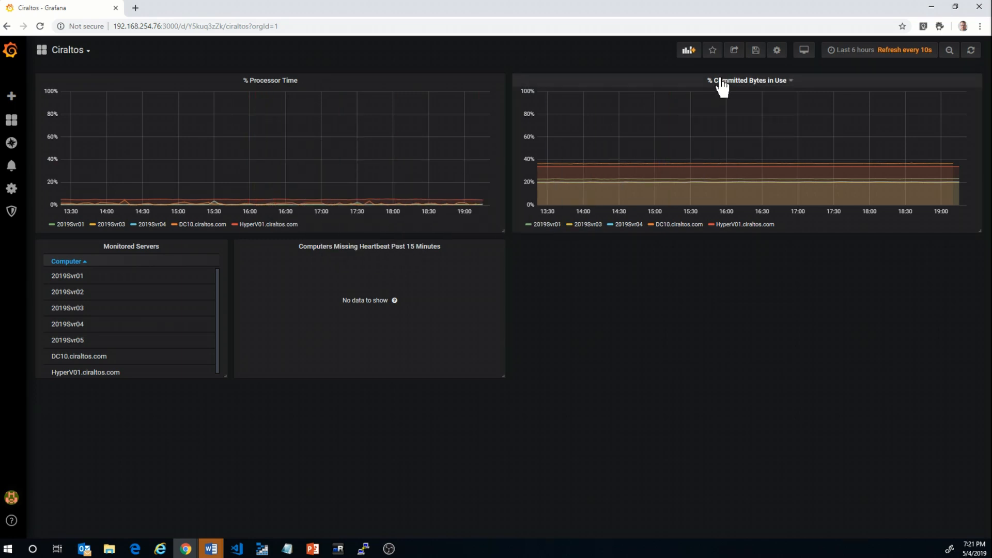
pyautogui.moveTo(766, 107)
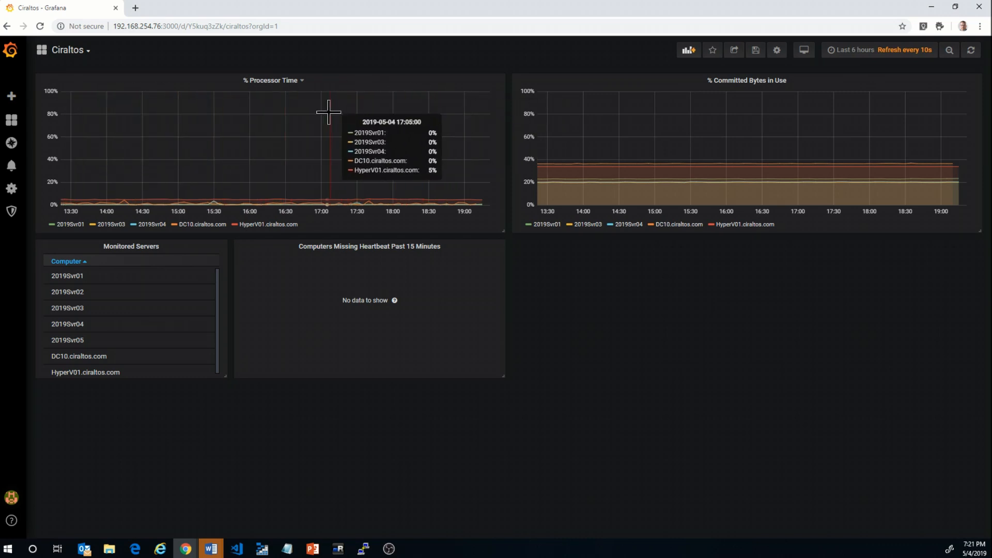
pyautogui.click(301, 81)
pyautogui.click(274, 111)
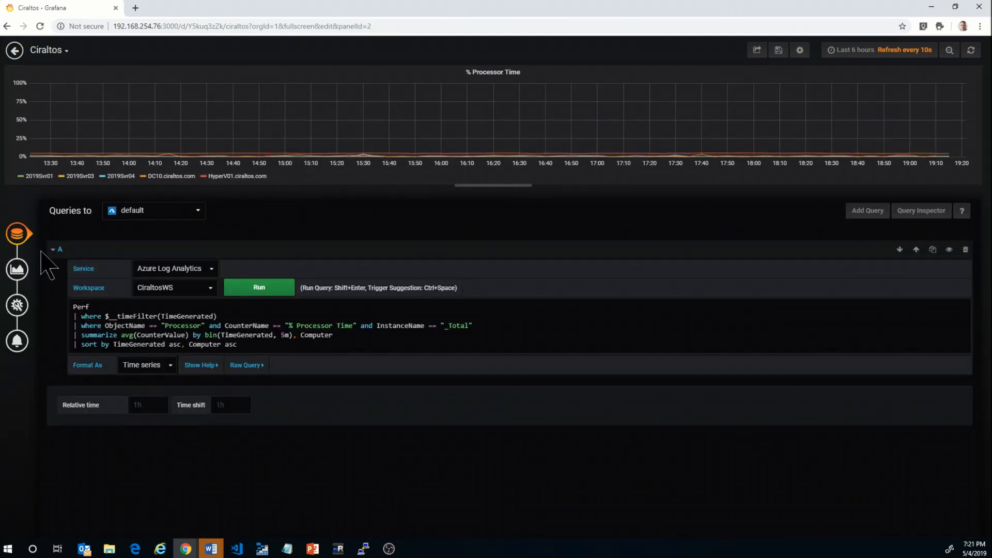
pyautogui.click(13, 272)
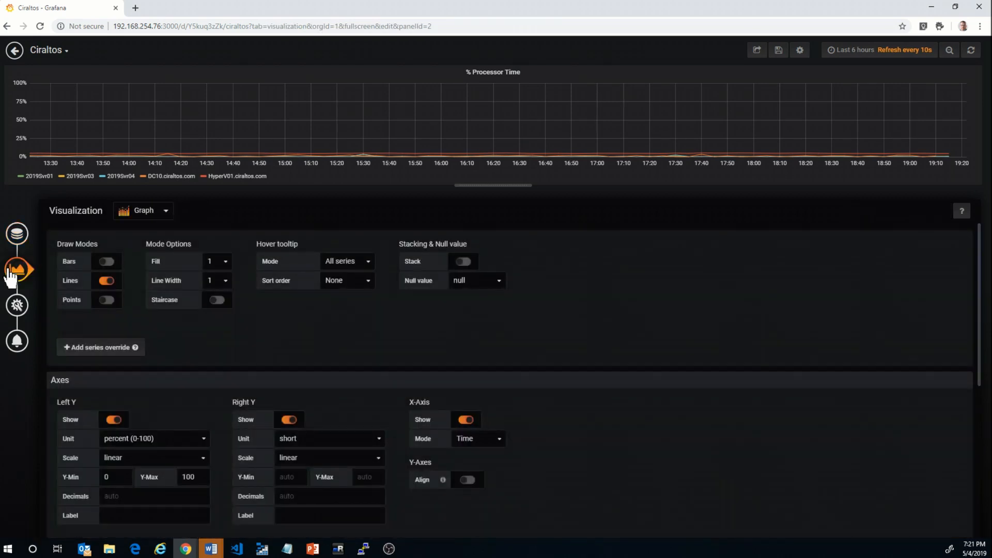
# Clear the left Y-axis minimum and maximum of the % Processor Time graph so both use automatic scaling
pyautogui.scroll(-5, 332, 336)
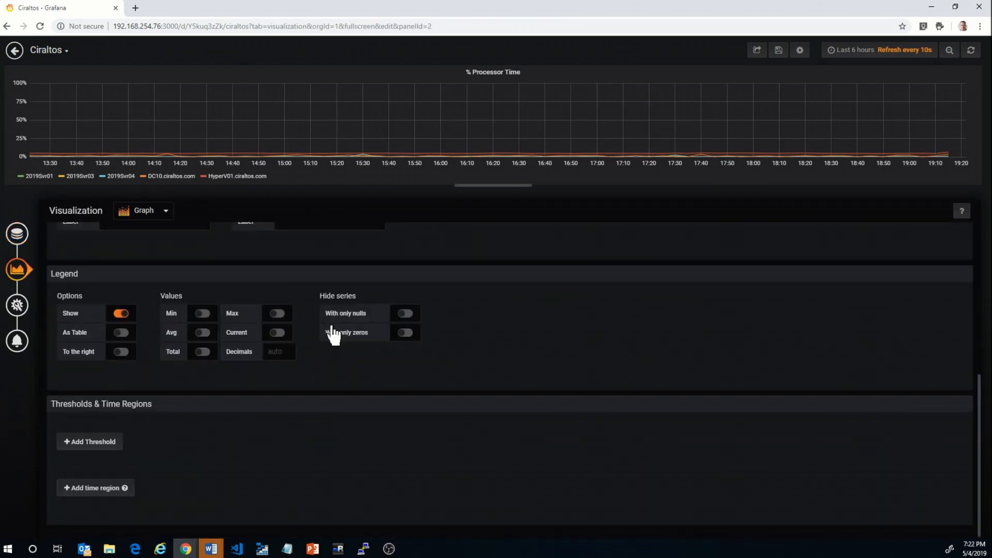
pyautogui.scroll(4, 332, 337)
pyautogui.click(109, 390)
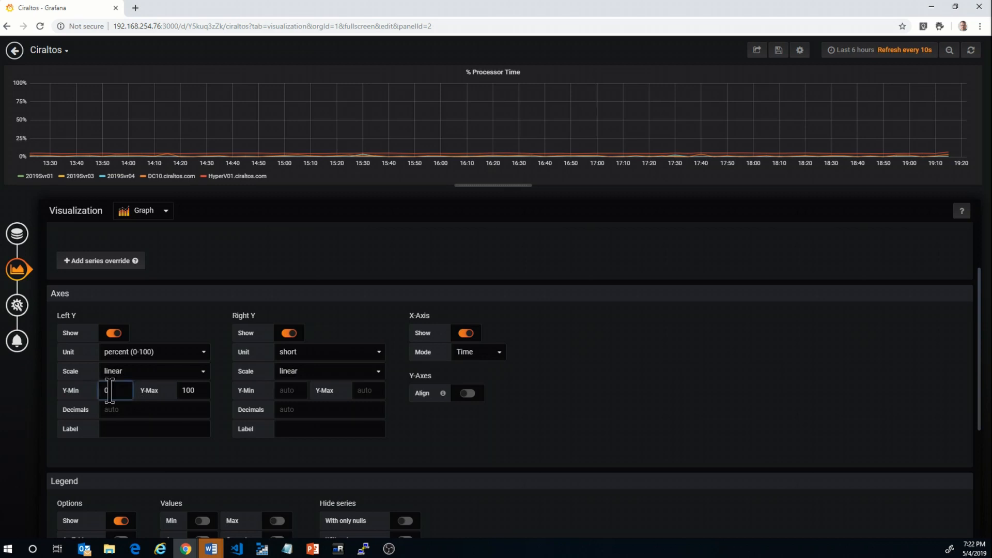
pyautogui.doubleClick(109, 390)
pyautogui.press('BackSpace')
pyautogui.doubleClick(182, 390)
pyautogui.press('BackSpace')
pyautogui.press('Tab')
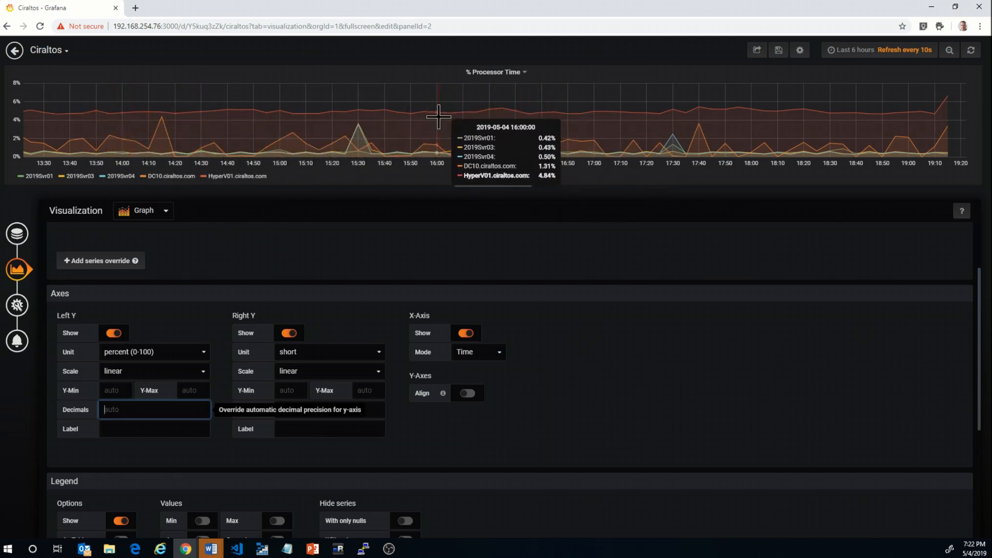
# Add a threshold to the % Processor Time graph for values greater than 50 with the warning color
pyautogui.scroll(-4, 495, 300)
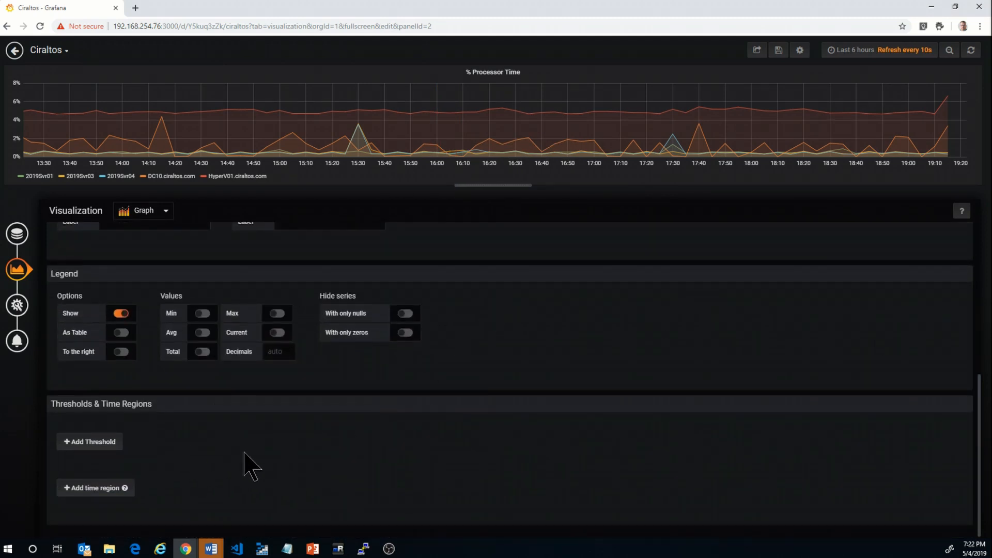
pyautogui.click(100, 448)
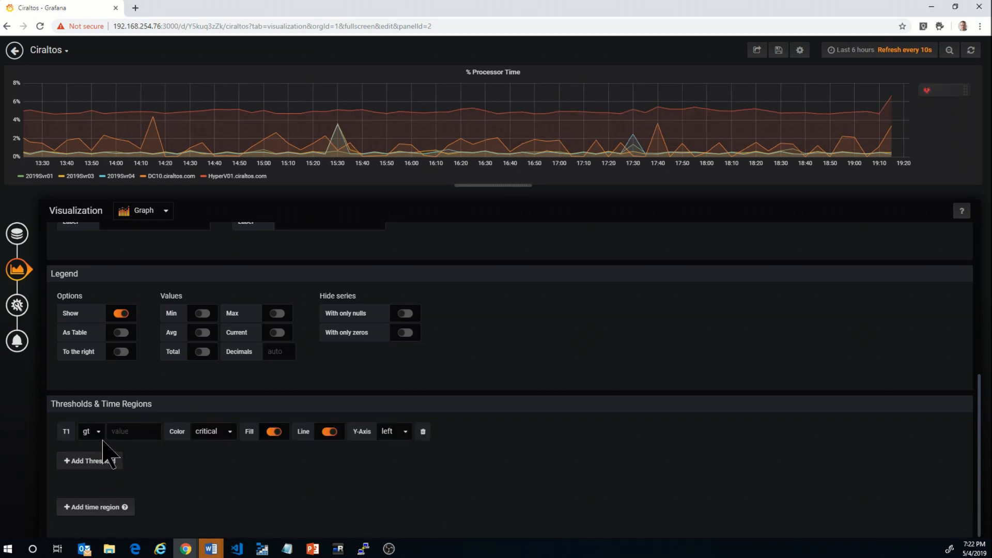
pyautogui.click(142, 432)
pyautogui.write('50')
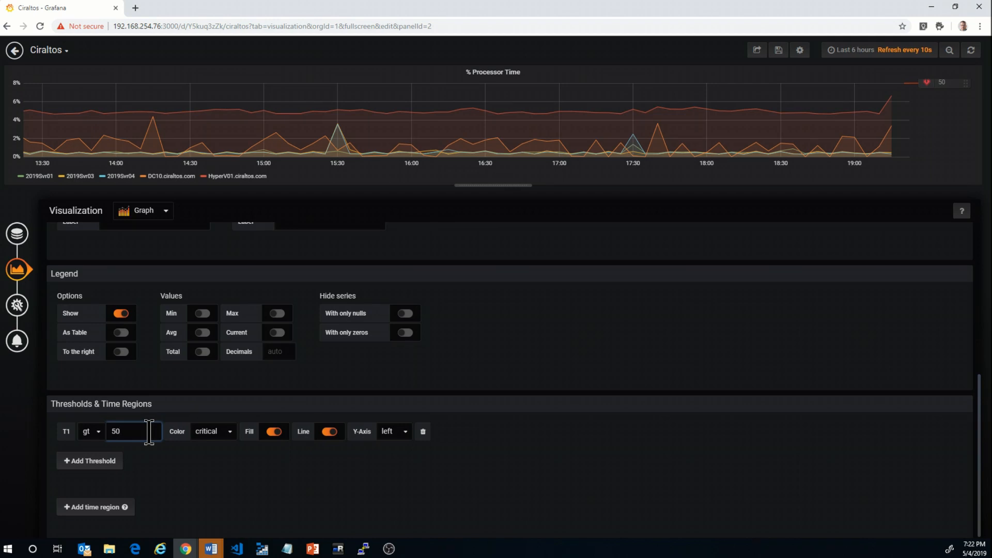
pyautogui.click(231, 433)
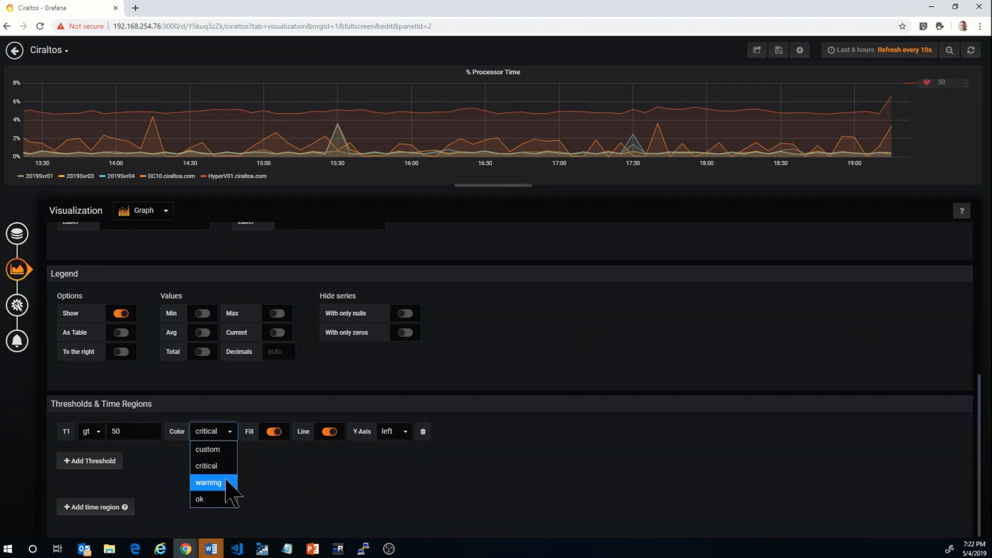
pyautogui.click(225, 481)
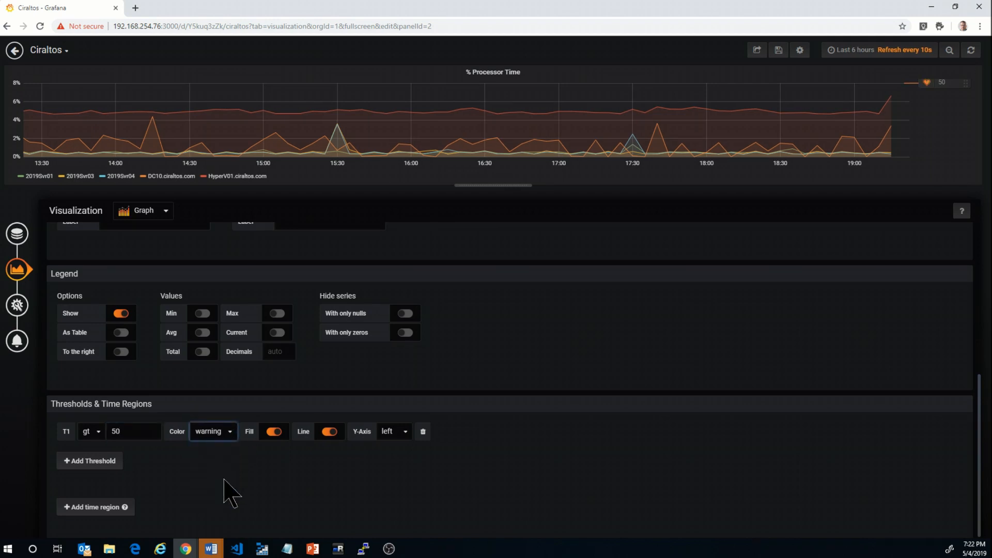
# Add a second threshold to the % Processor Time graph for values greater than 75 with the critical color
pyautogui.click(103, 461)
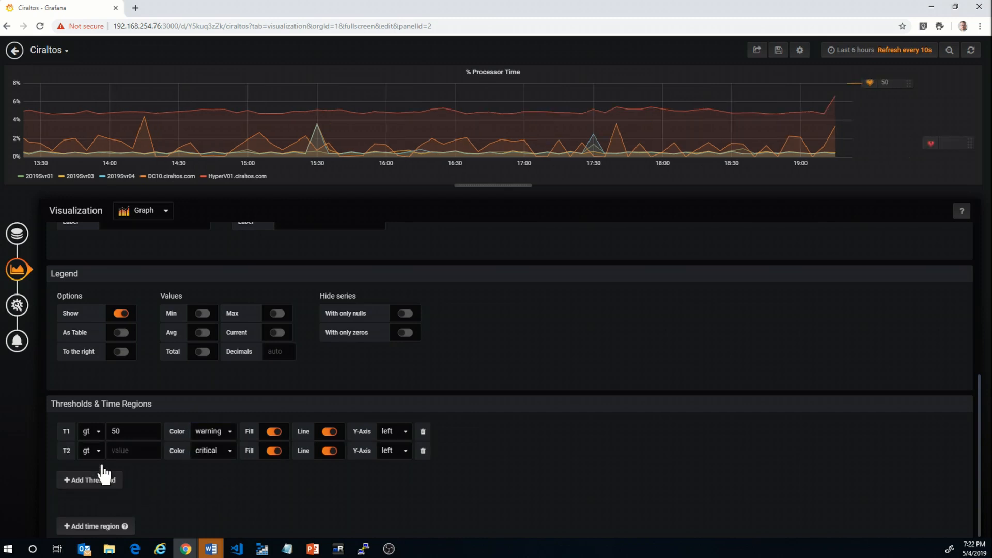
pyautogui.click(135, 451)
pyautogui.write('75')
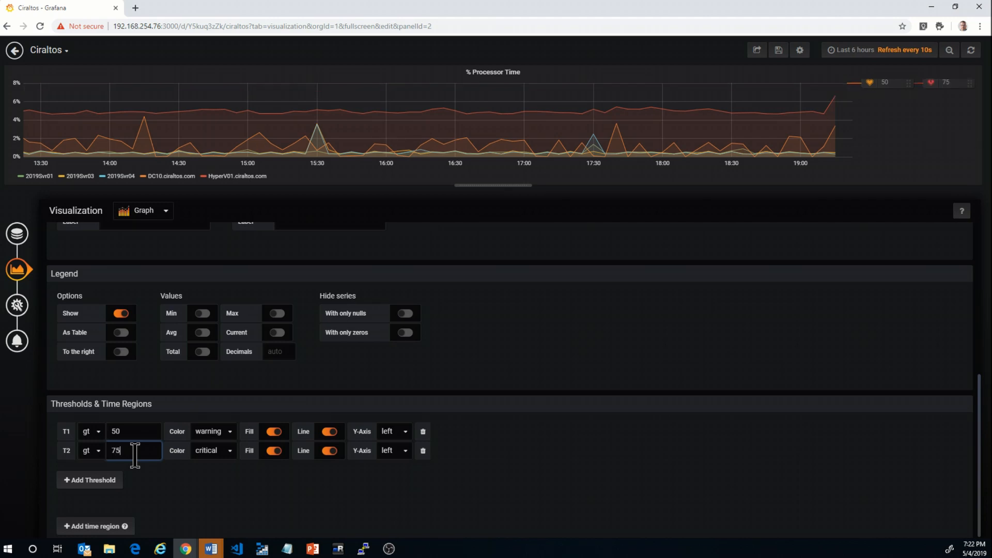
pyautogui.click(228, 453)
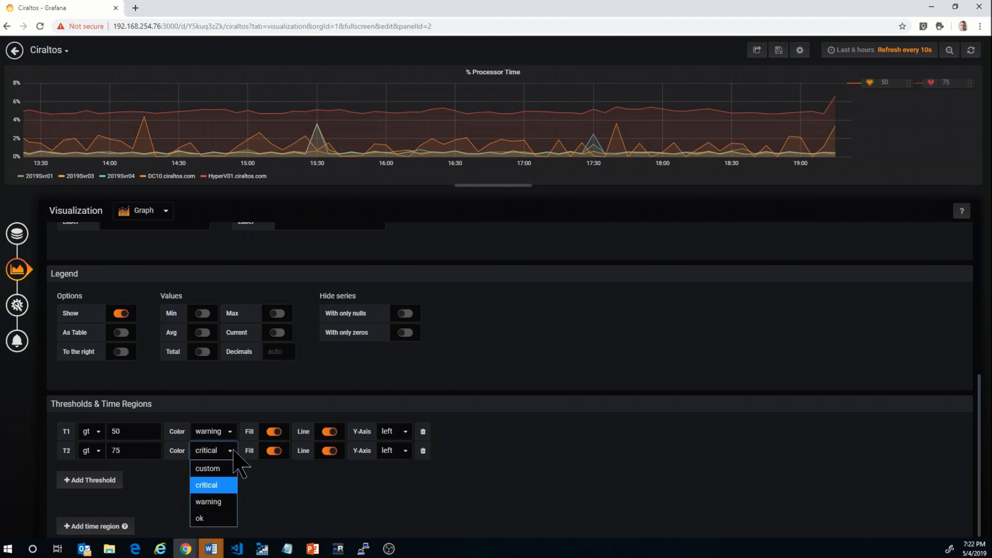
pyautogui.click(216, 486)
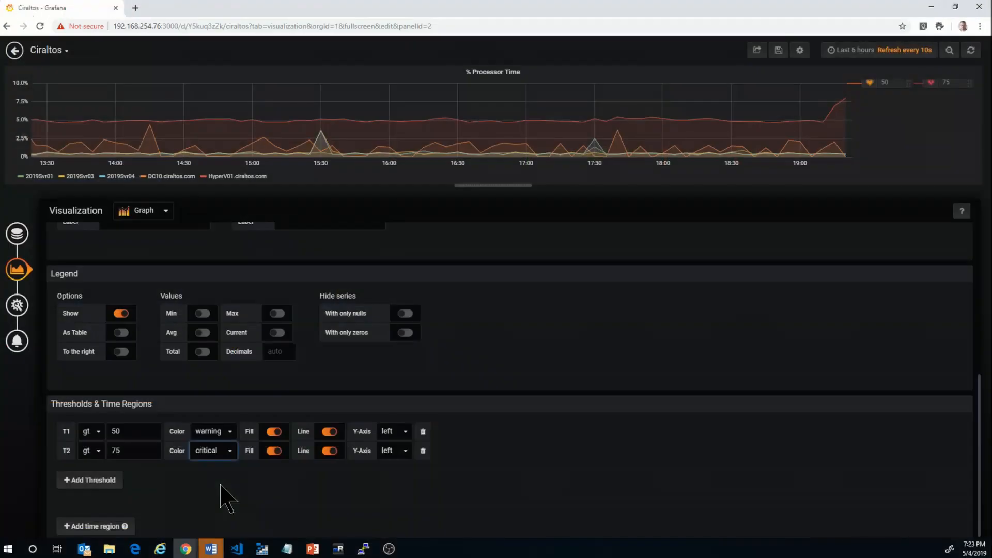
# Return to the Ciraltos dashboard and save it with the % Processor Time panel changes
pyautogui.click(15, 51)
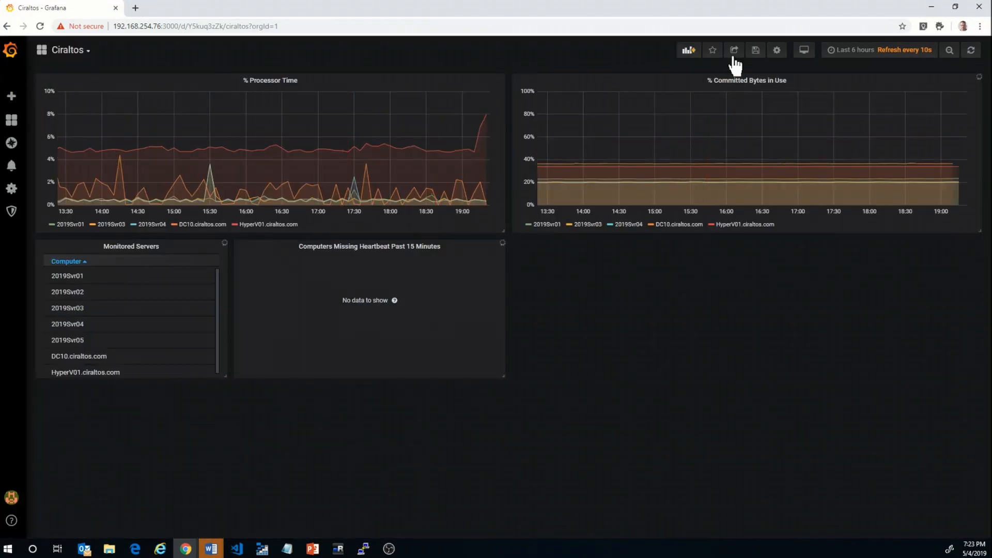
pyautogui.click(756, 50)
pyautogui.click(467, 179)
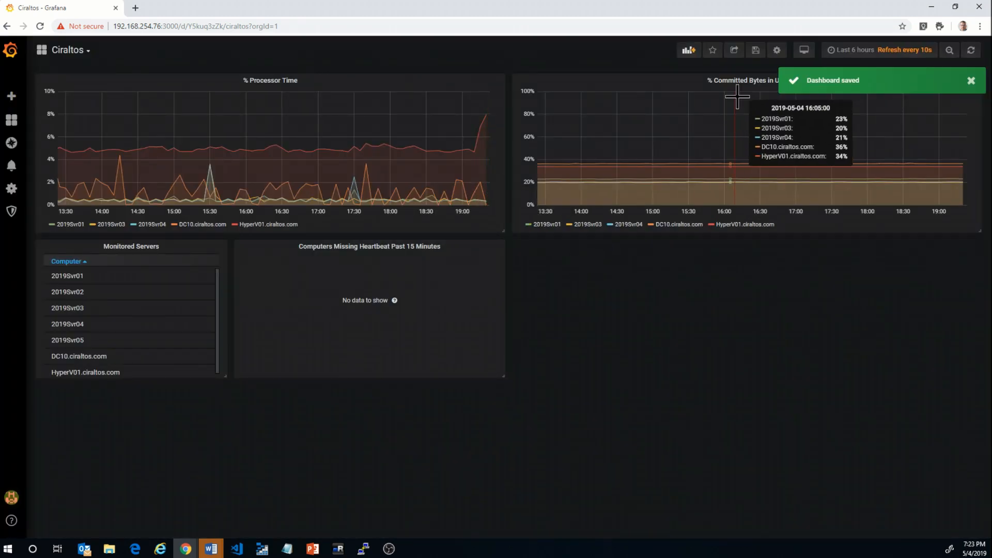
# Add a threshold to the % Committed Bytes in Use graph for values greater than 75 with the warning color
pyautogui.click(747, 80)
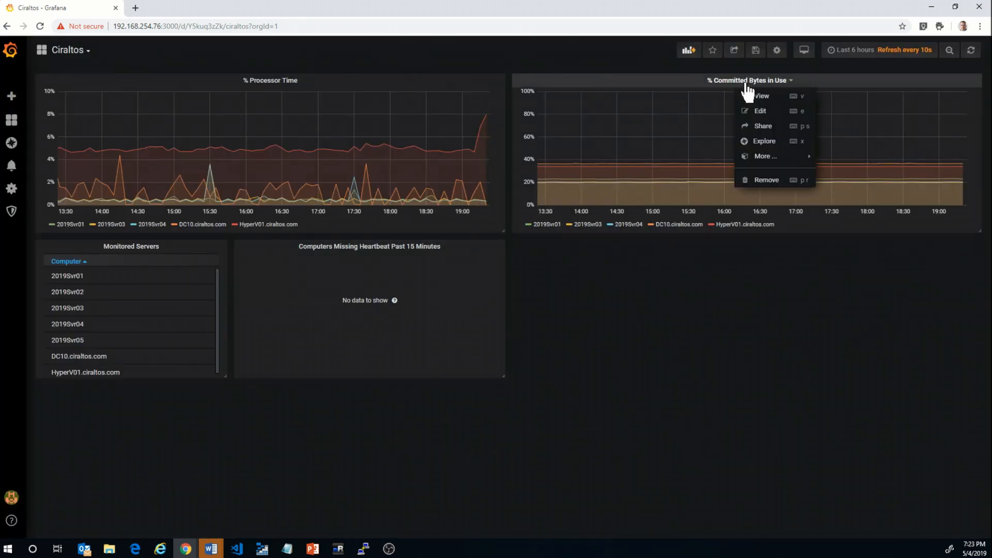
pyautogui.click(770, 115)
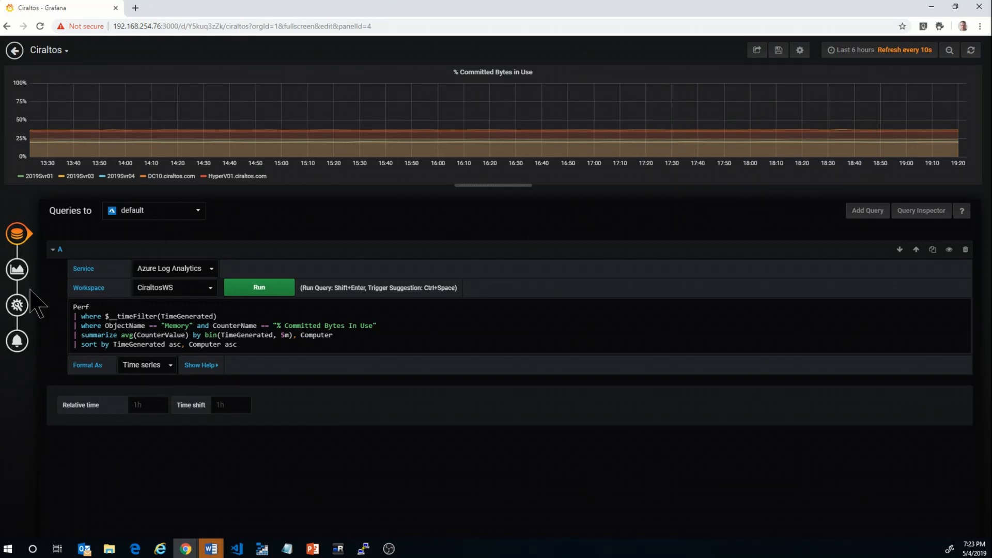
pyautogui.click(19, 273)
pyautogui.scroll(-6, 265, 310)
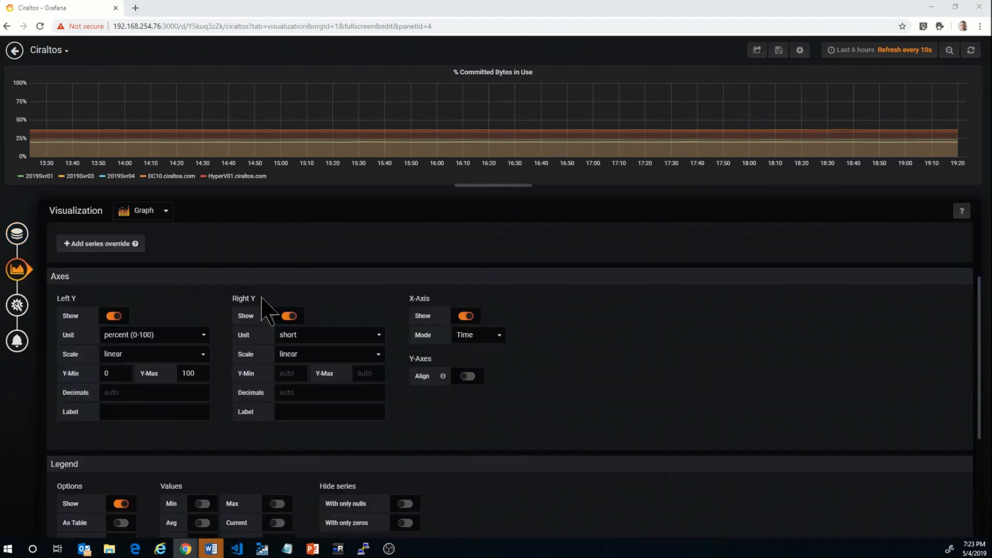
pyautogui.click(106, 443)
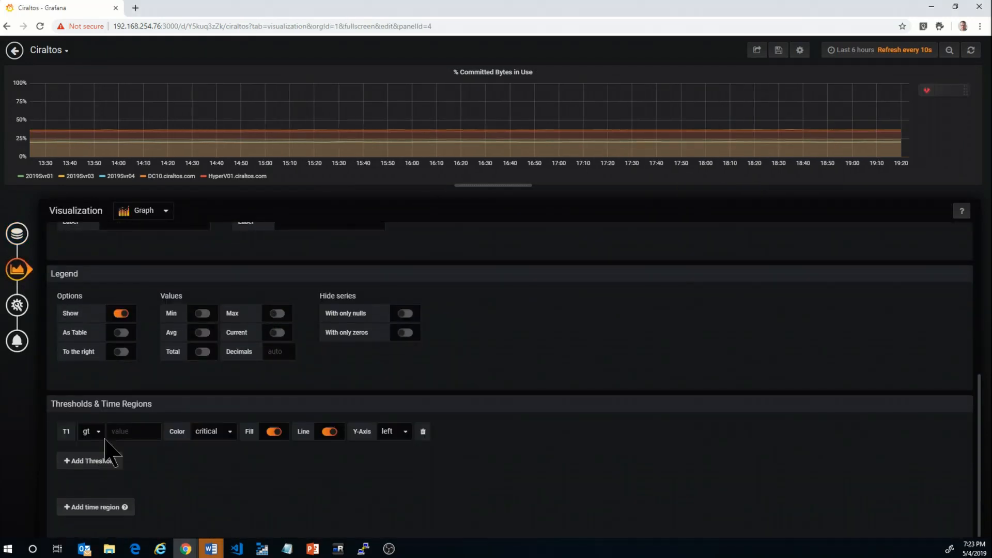
pyautogui.click(146, 432)
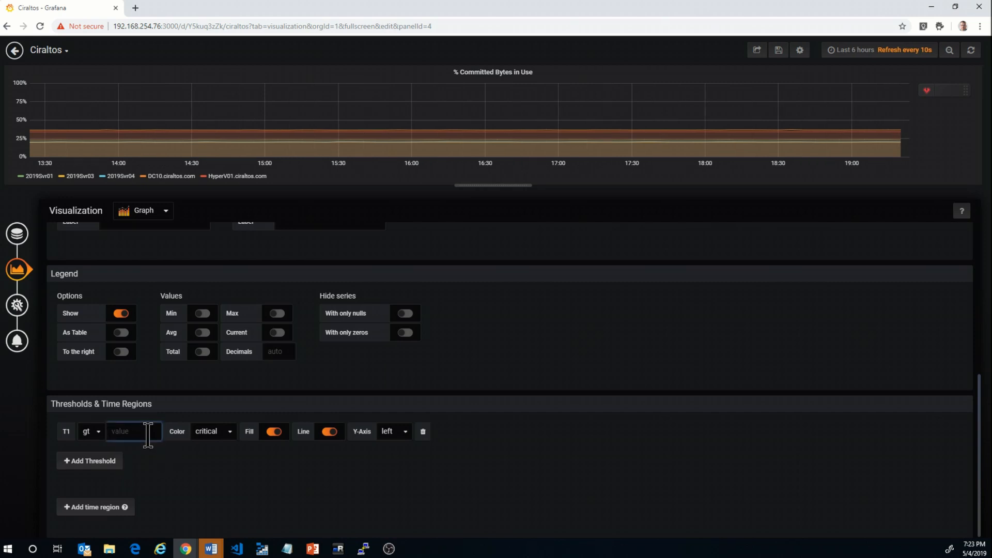
pyautogui.write('75')
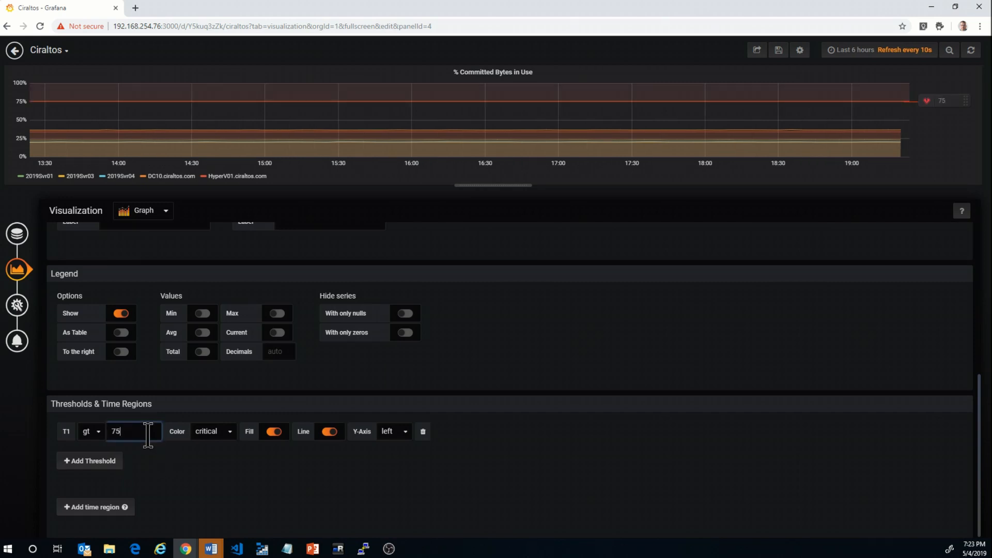
pyautogui.click(234, 433)
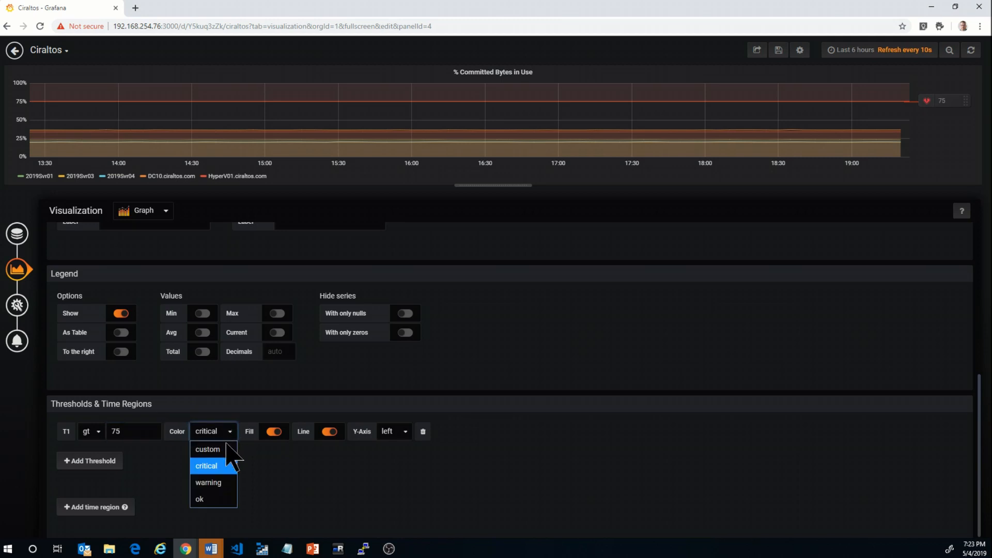
pyautogui.click(227, 482)
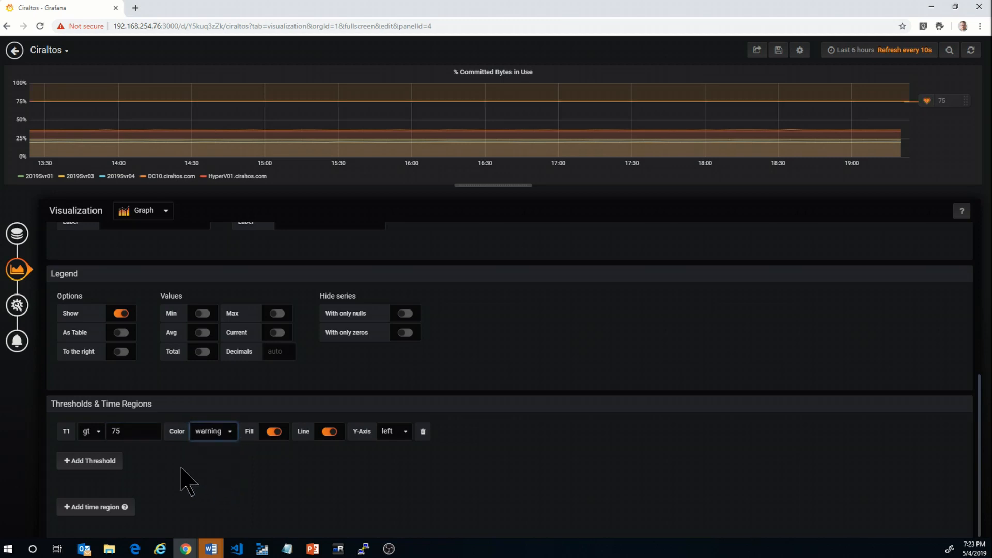
# Add a critical threshold for values greater than 85 to the % Committed Bytes in Use graph and return to the dashboard
pyautogui.click(107, 467)
pyautogui.click(136, 450)
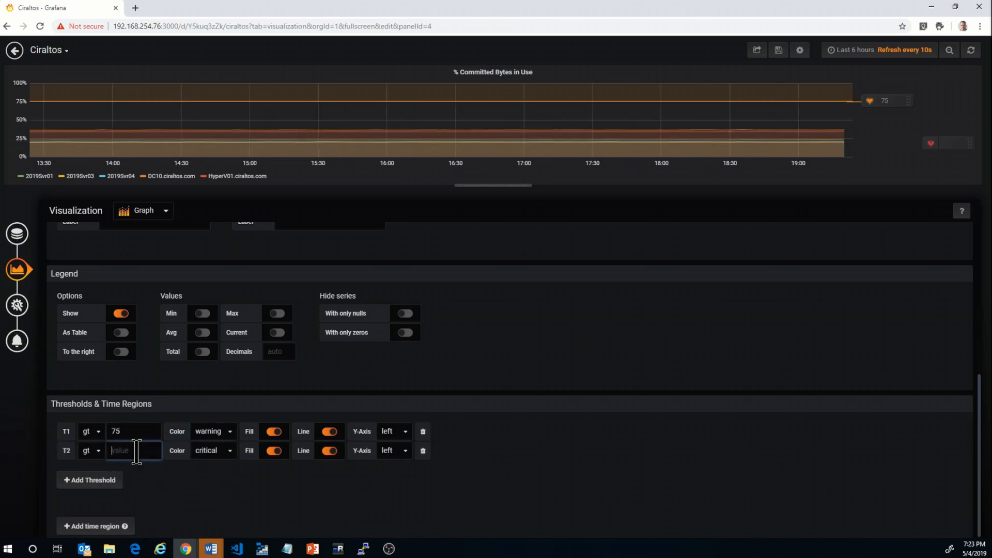
pyautogui.write('85')
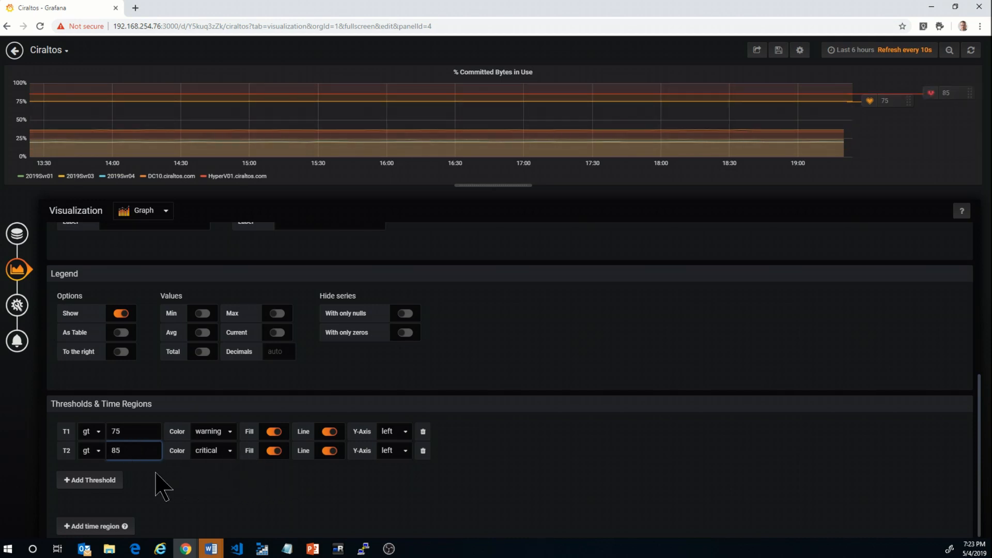
pyautogui.scroll(-1, 106, 483)
pyautogui.click(14, 51)
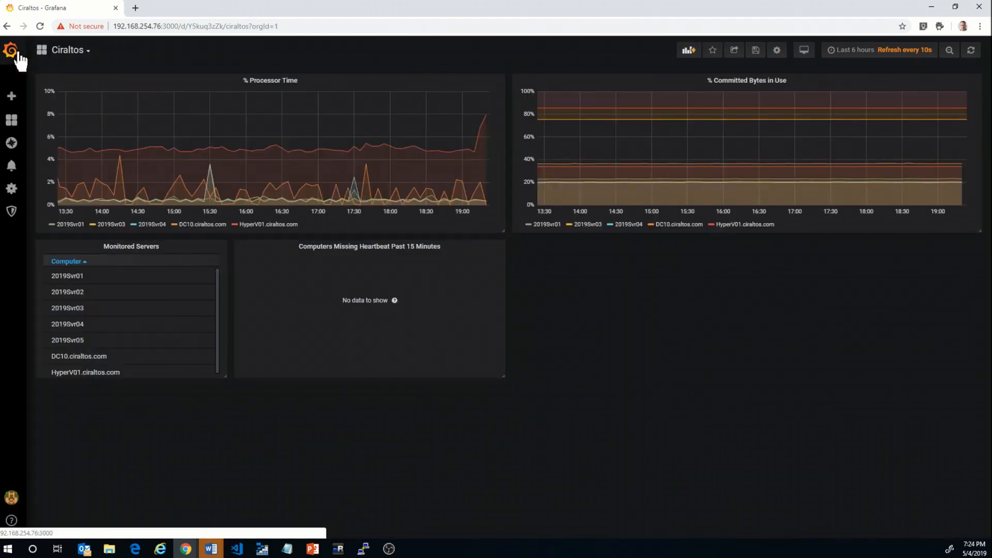
# Clear the left Y-axis minimum and maximum of the % Committed Bytes in Use graph for automatic scaling, and return to the dashboard
pyautogui.click(778, 82)
pyautogui.click(764, 111)
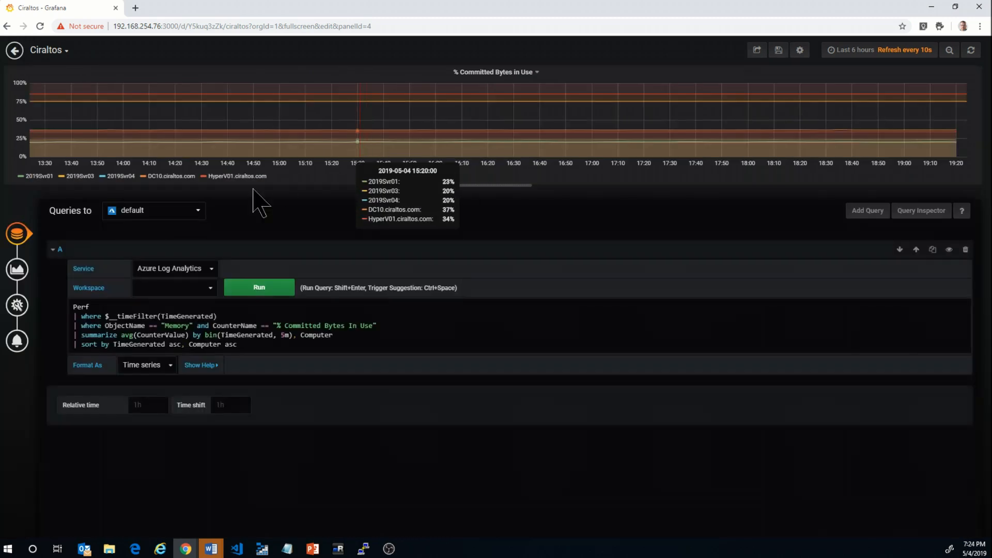
pyautogui.click(17, 269)
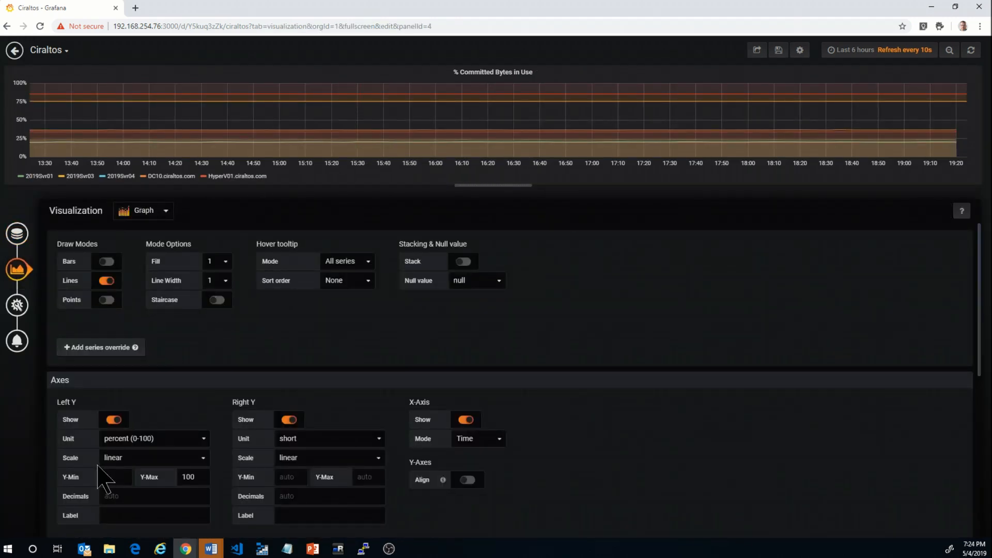
pyautogui.click(114, 478)
pyautogui.press('BackSpace')
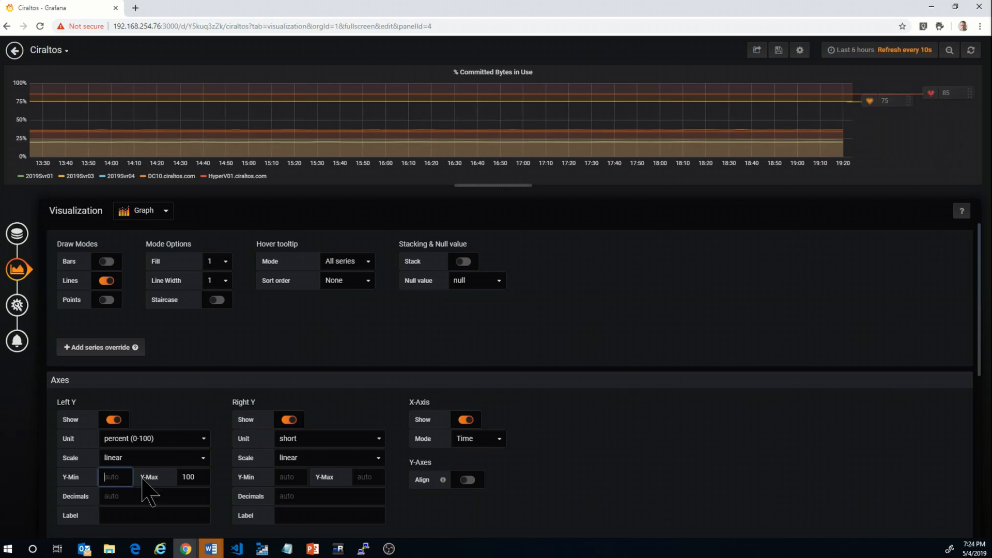
pyautogui.doubleClick(188, 477)
pyautogui.press('BackSpace')
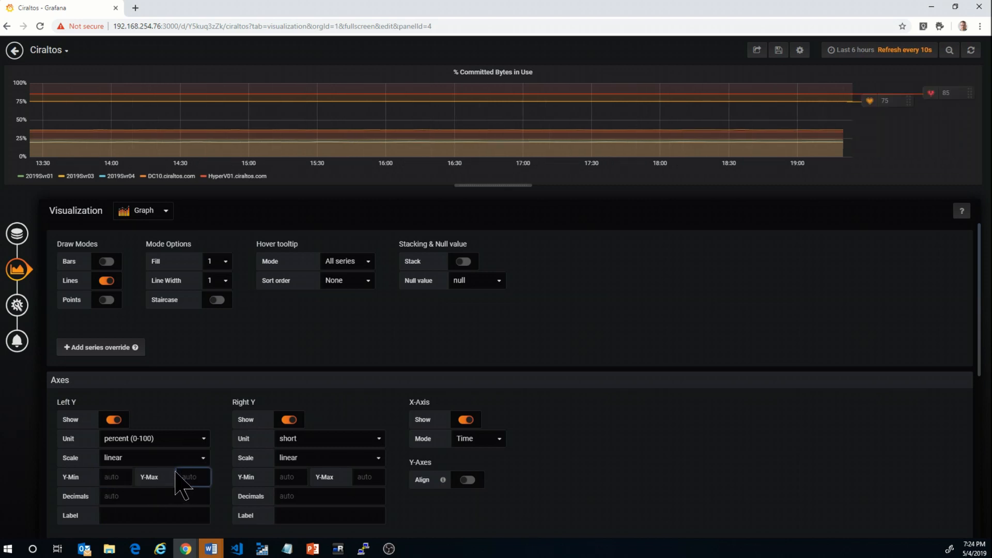
pyautogui.press('Tab')
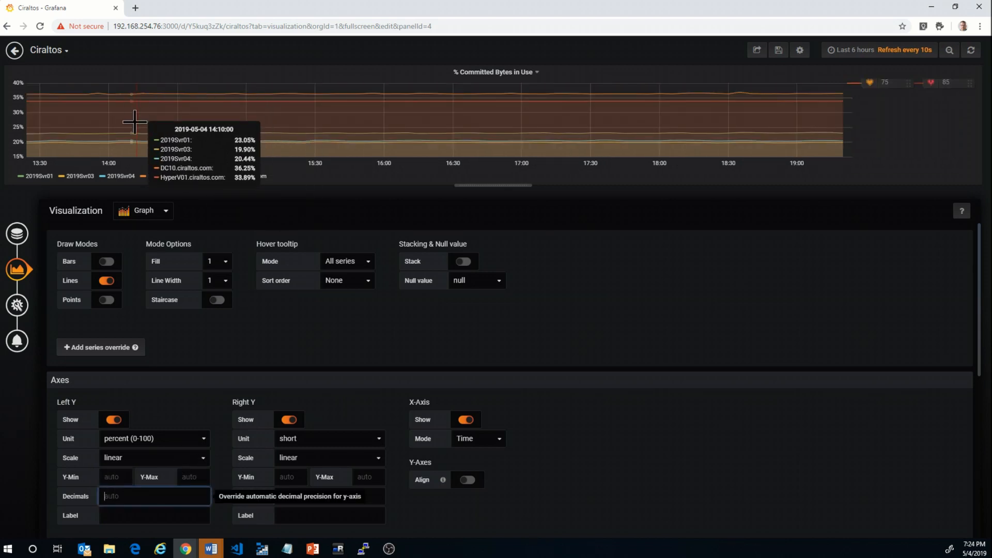
pyautogui.click(14, 50)
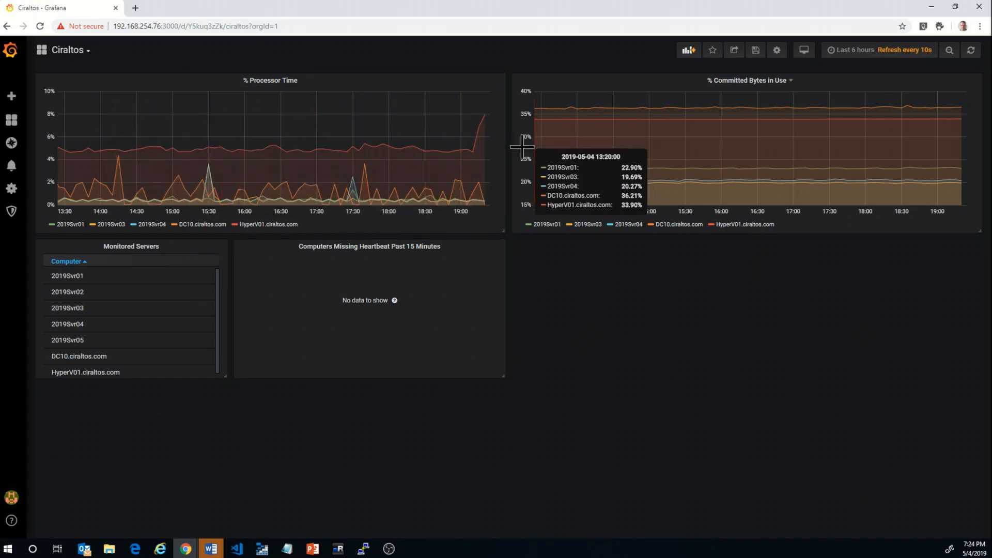
# Save the Ciraltos dashboard, and add a new graph panel to it
pyautogui.click(756, 50)
pyautogui.click(478, 182)
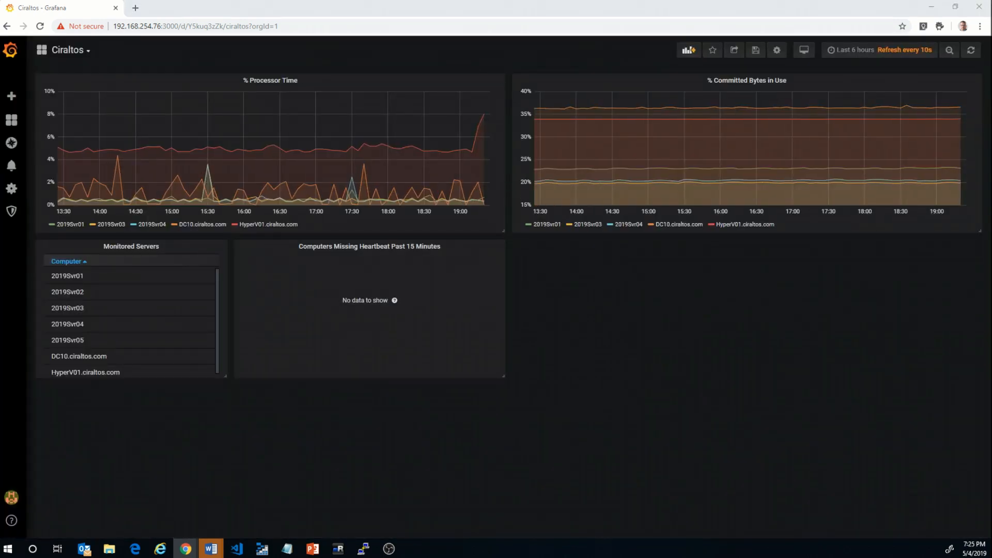
pyautogui.click(688, 51)
pyautogui.click(316, 154)
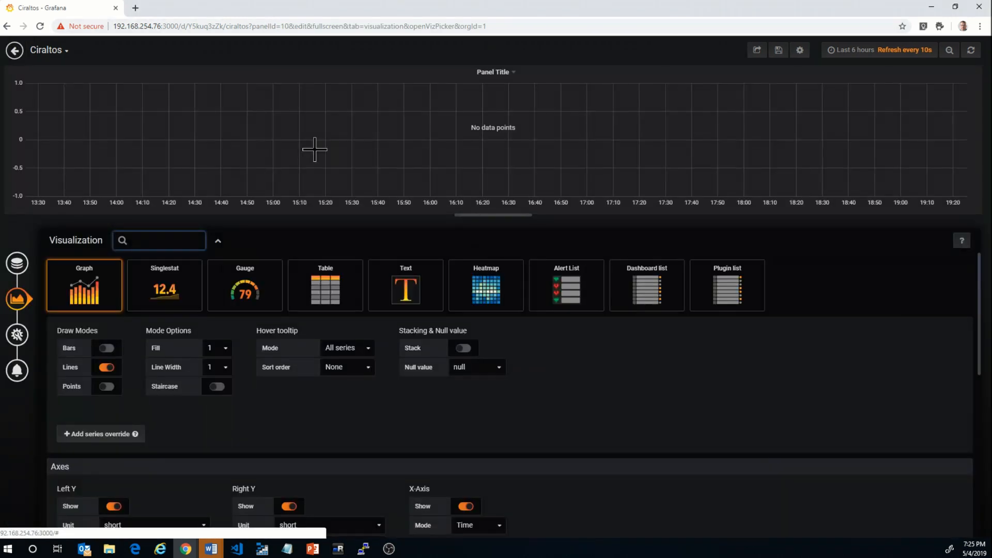
# Set the new panel's query service to Application Insights, and return to the dashboard
pyautogui.click(22, 269)
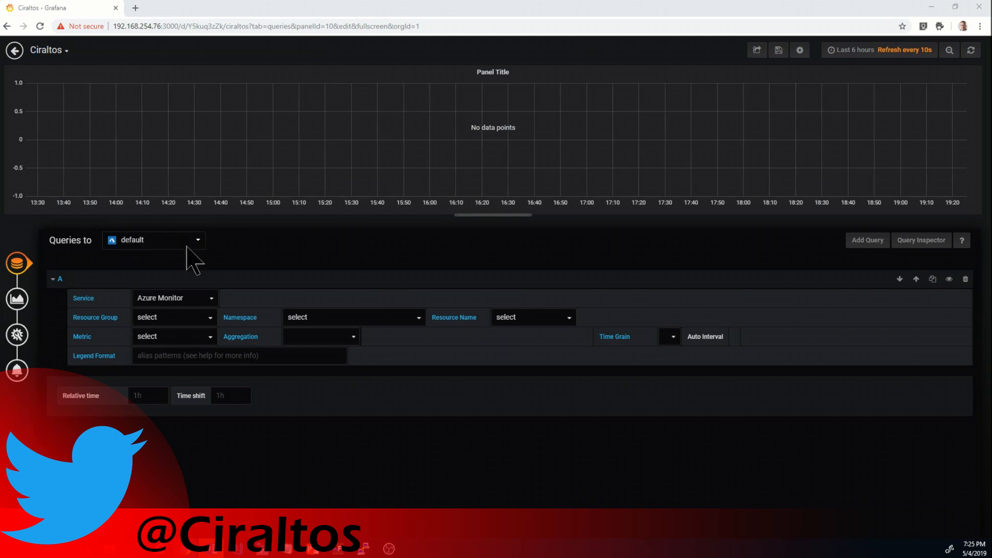
pyautogui.click(212, 300)
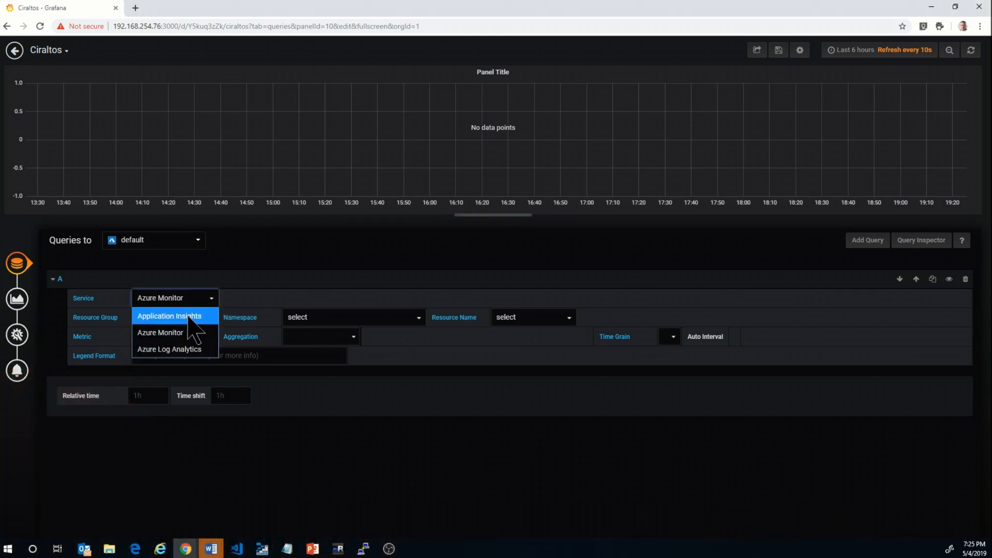
pyautogui.click(191, 317)
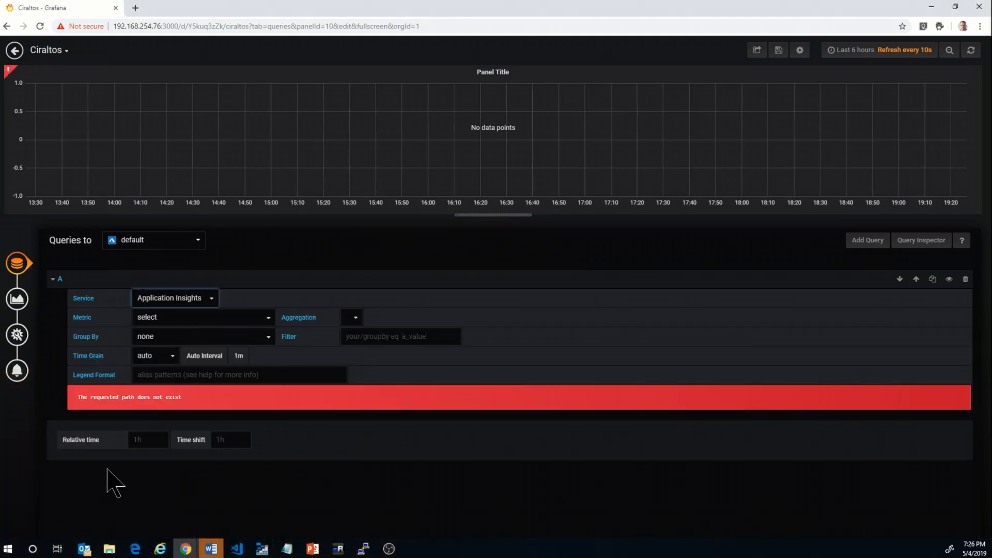
pyautogui.click(14, 52)
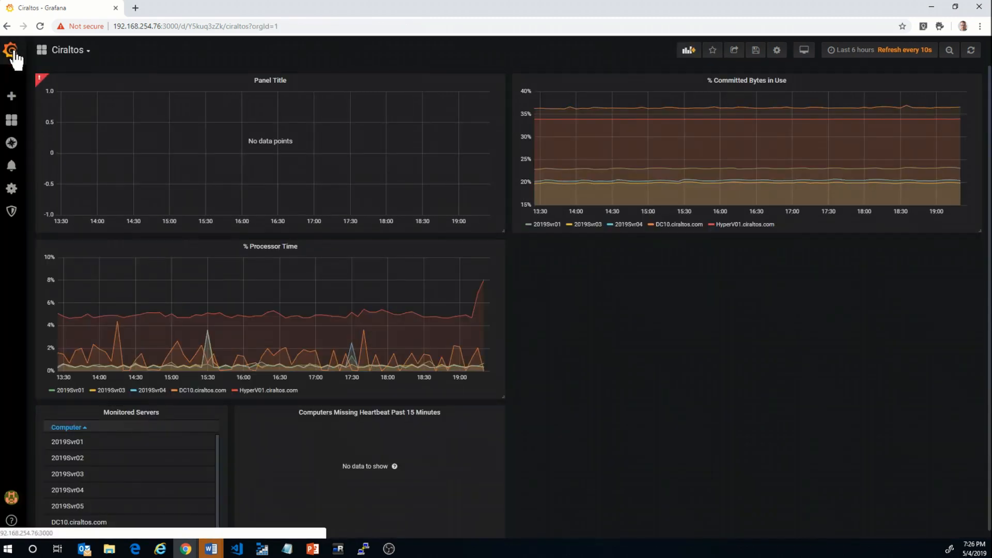
# Leave the Ciraltos dashboard for the home dashboard, saving the pending panel changes
pyautogui.moveTo(12, 119)
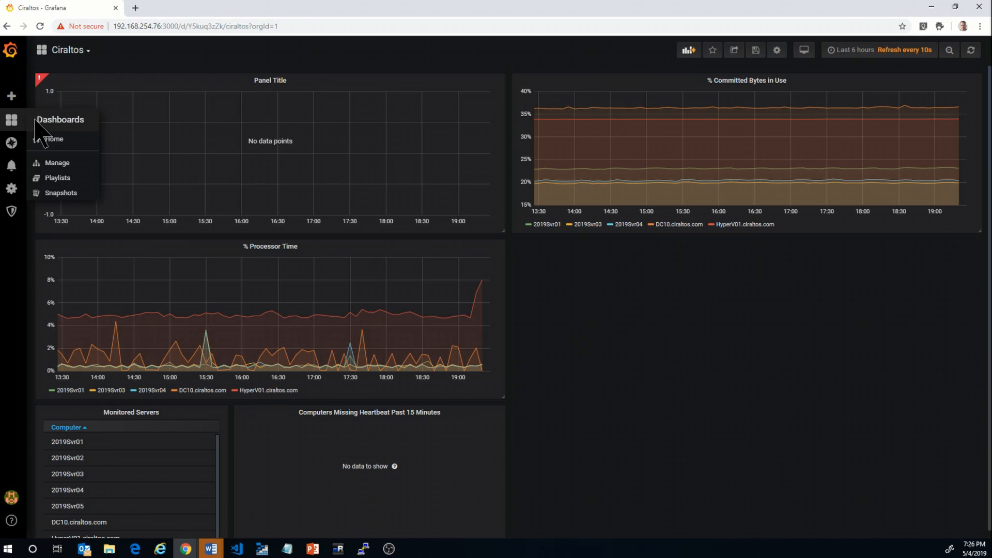
pyautogui.click(12, 133)
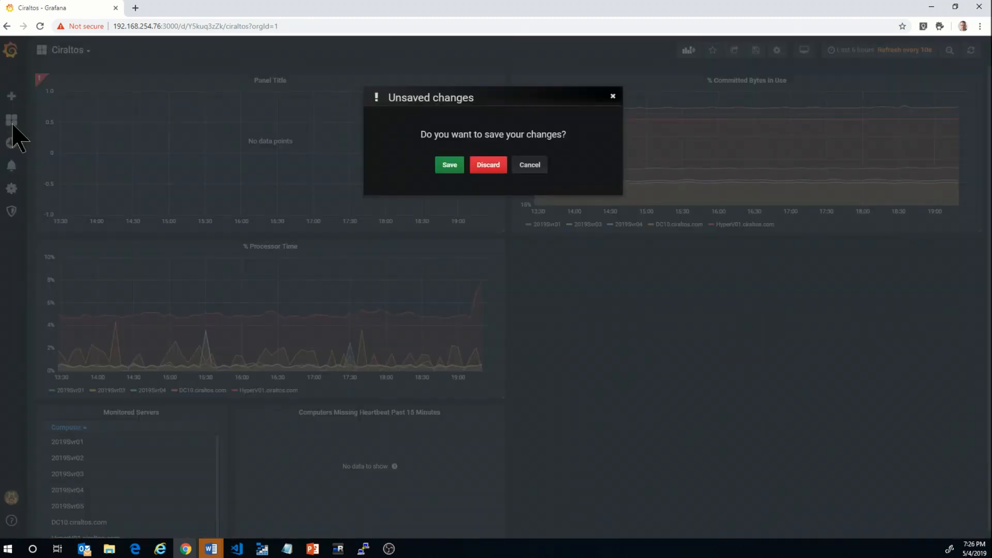
pyautogui.click(445, 168)
pyautogui.click(465, 179)
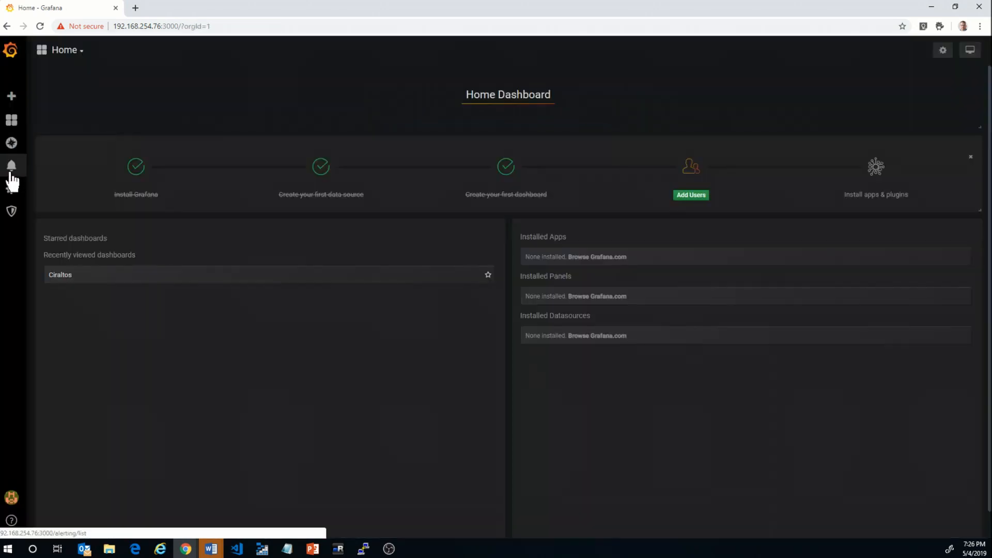
# Open the Azure Monitor data source, fill in the Application Insights API key and application ID, and save and test it
pyautogui.moveTo(11, 188)
pyautogui.click(61, 209)
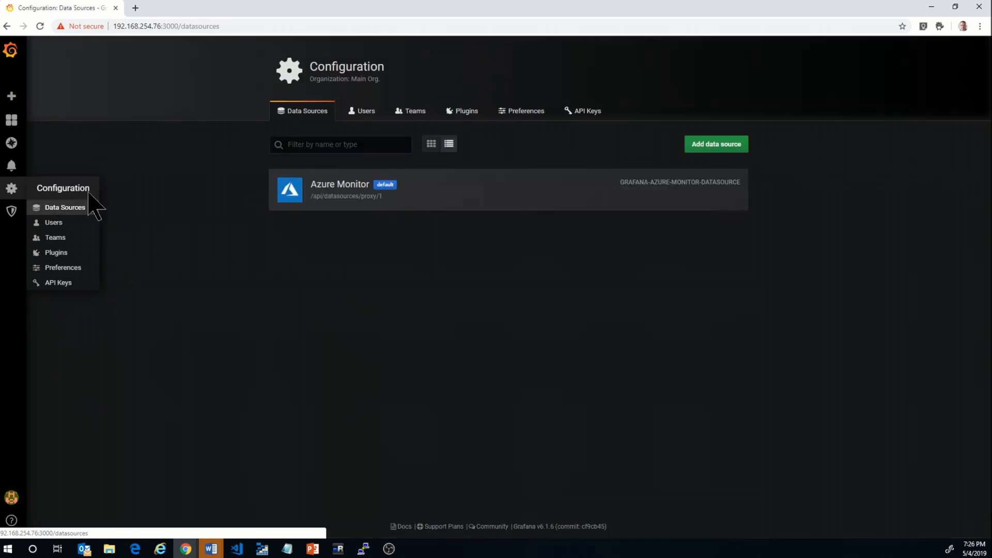
pyautogui.click(343, 198)
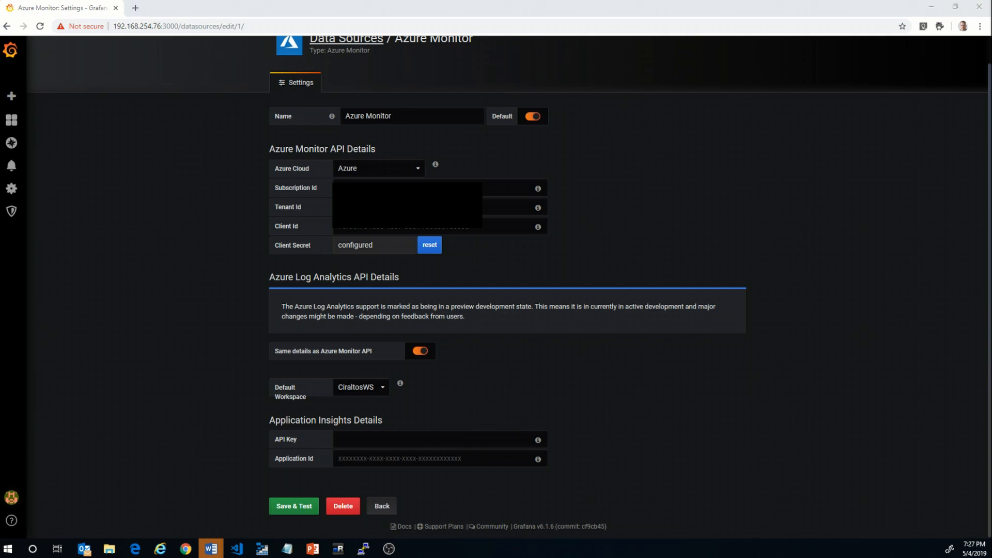
pyautogui.click(294, 506)
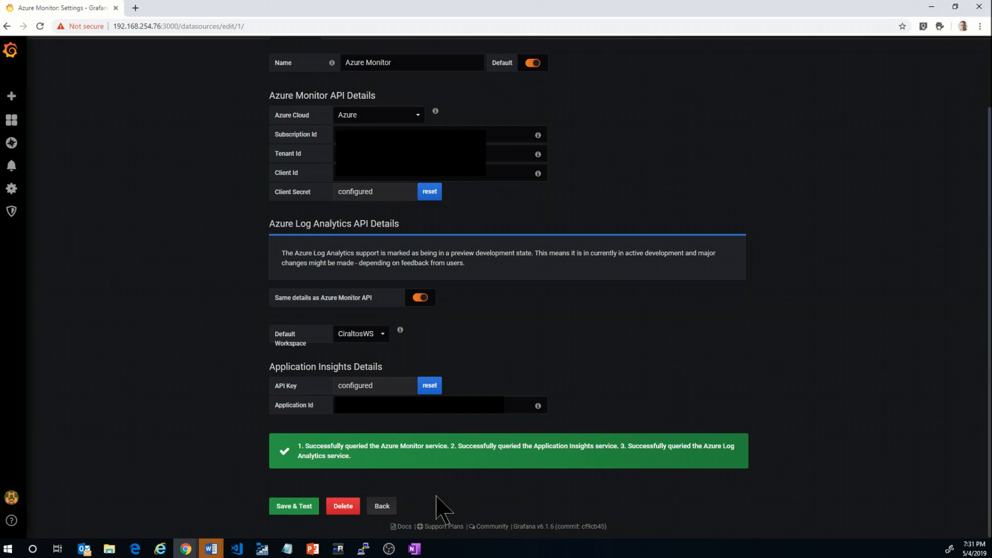
# Reopen the Ciraltos dashboard from the home dashboard, discarding the blank new dashboard on the way
pyautogui.moveTo(12, 98)
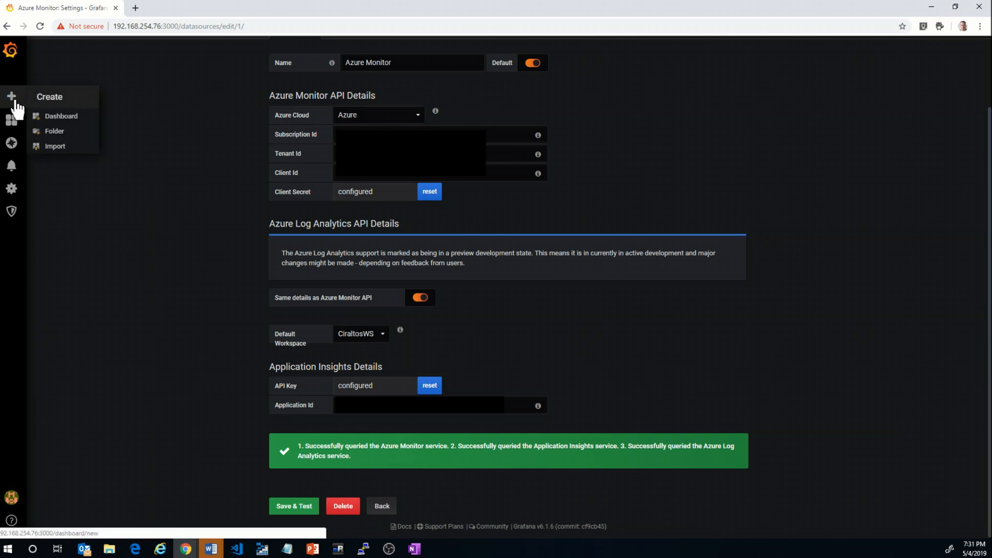
pyautogui.click(48, 117)
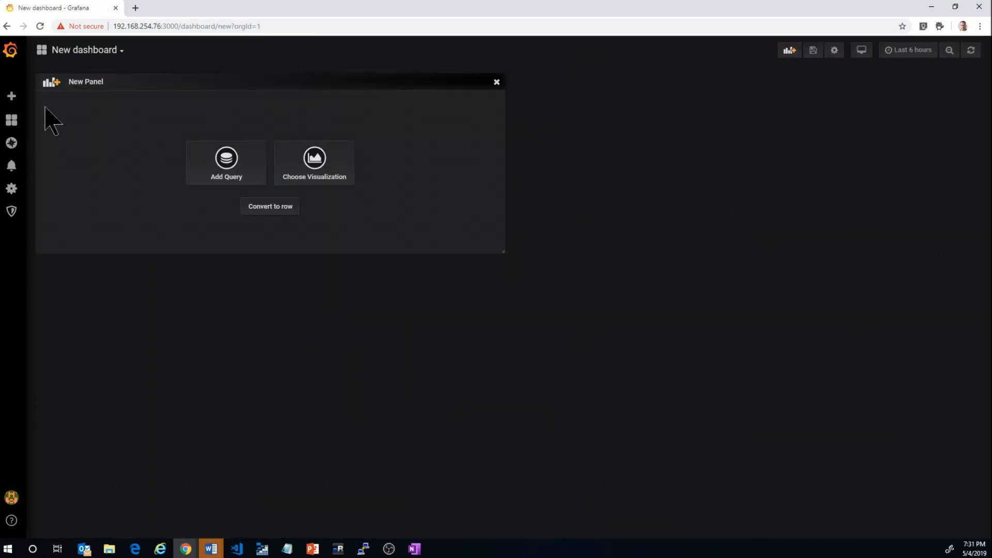
pyautogui.moveTo(14, 124)
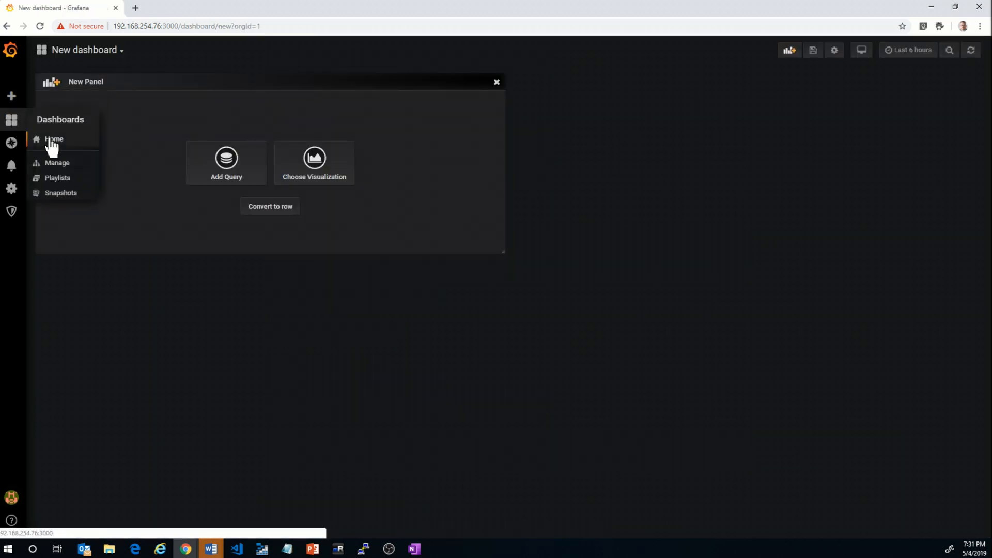
pyautogui.click(51, 139)
pyautogui.click(482, 164)
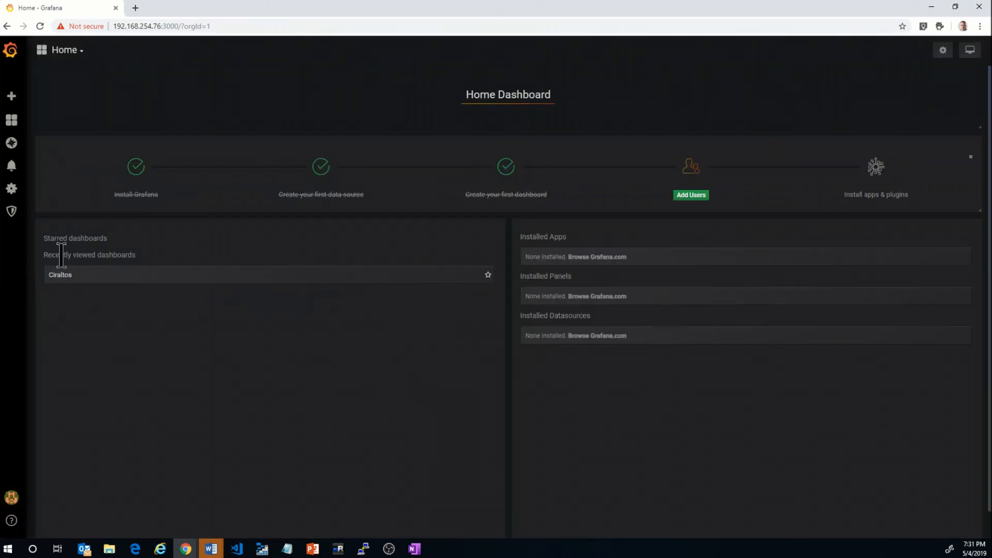
pyautogui.click(60, 275)
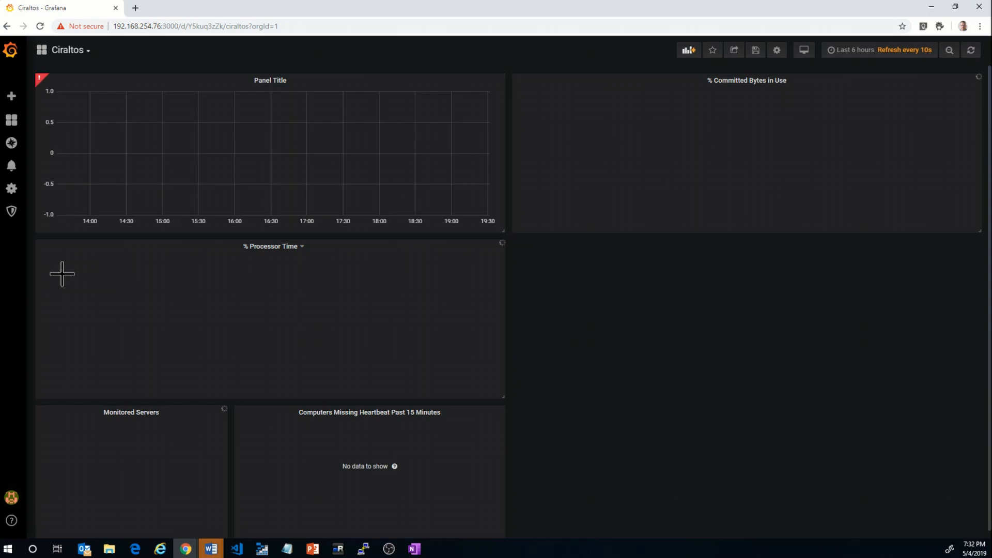
# Edit the untitled panel's Application Insights query, setting the metric to users/count and the time grain to specific
pyautogui.click(289, 80)
pyautogui.click(268, 111)
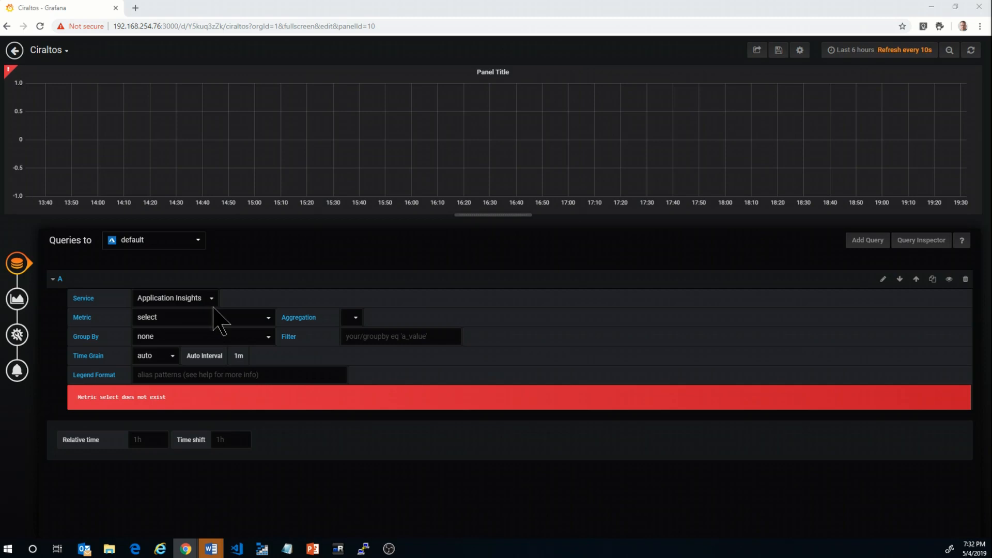
pyautogui.click(257, 318)
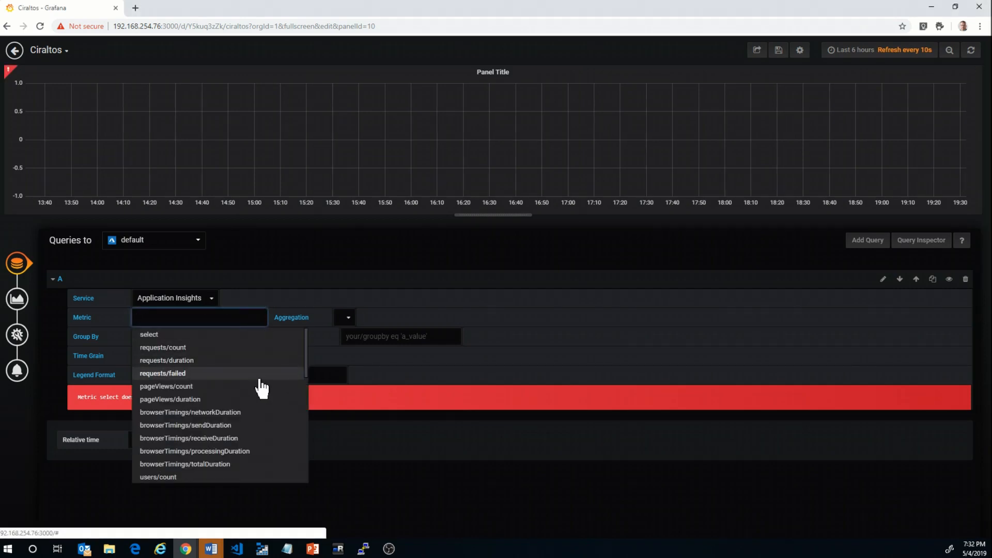
pyautogui.scroll(-3, 261, 403)
pyautogui.click(175, 360)
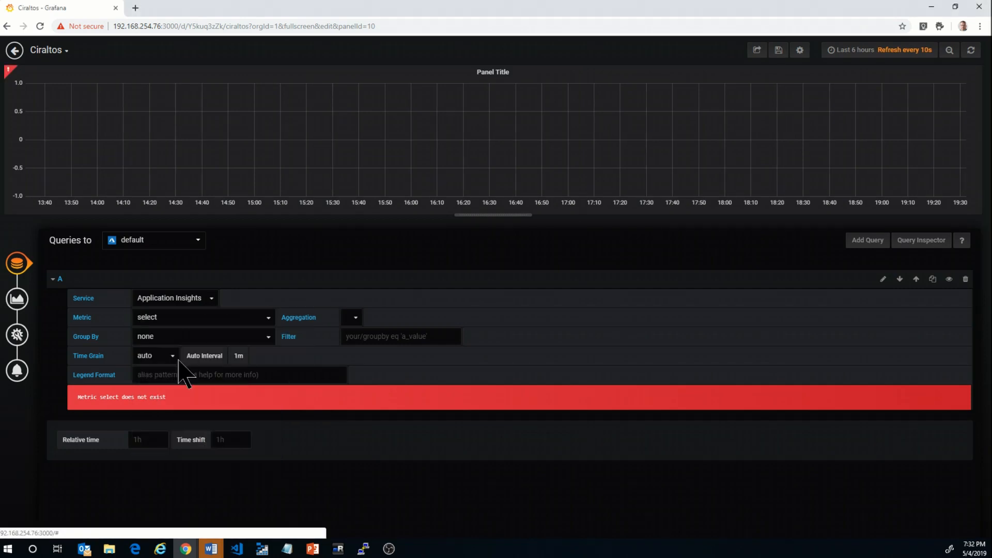
pyautogui.click(170, 357)
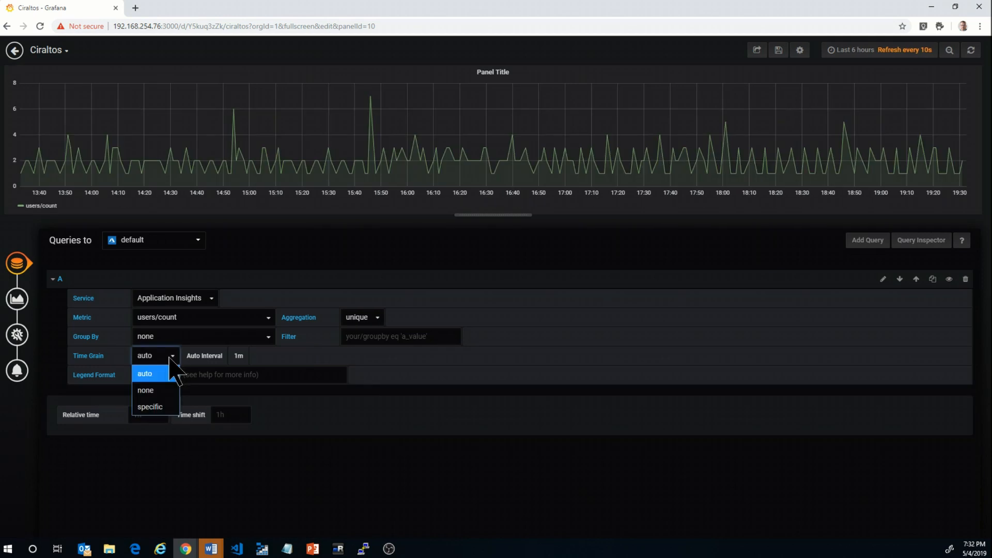
pyautogui.click(160, 407)
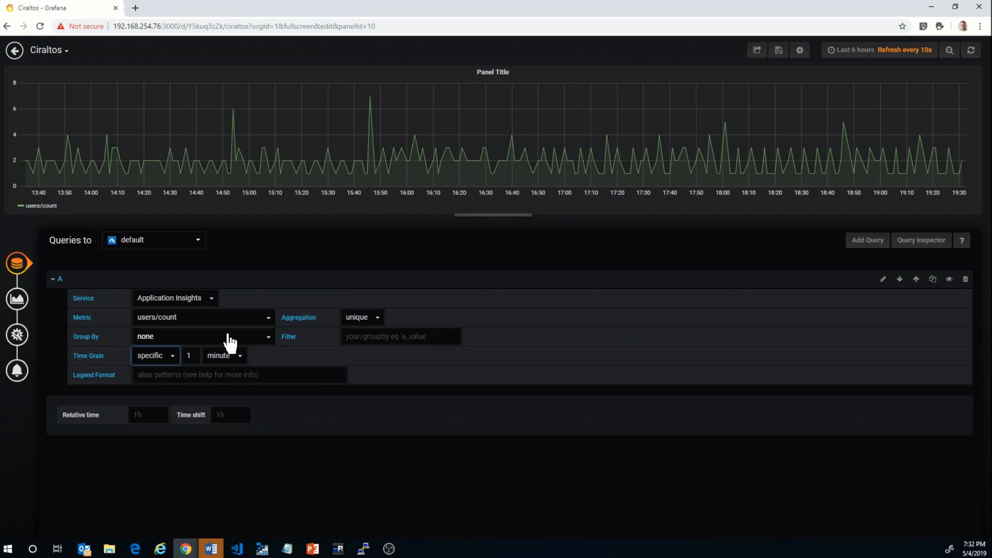
# Look through the Application Insights metrics available for the panel's query, from requests to performance counters
pyautogui.click(269, 318)
pyautogui.click(282, 335)
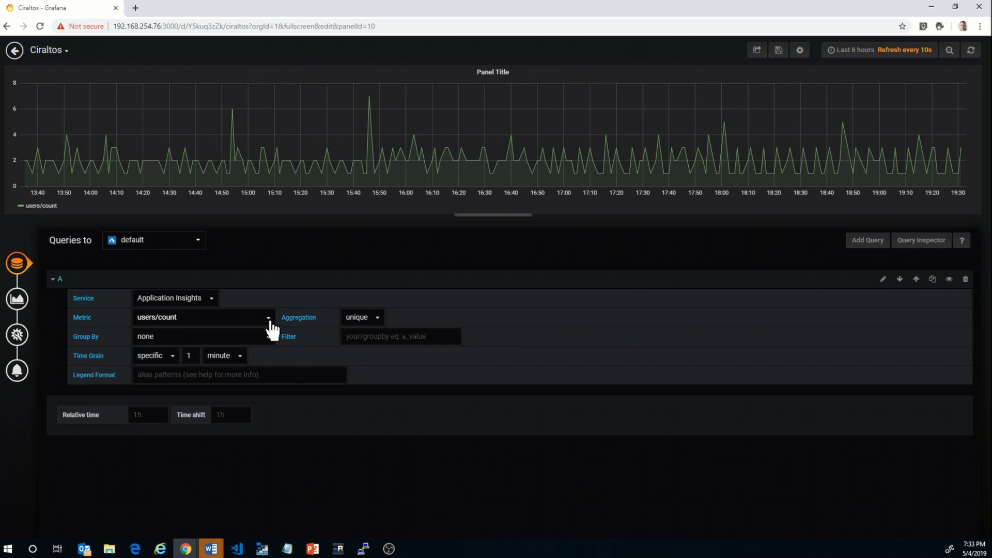
pyautogui.click(269, 323)
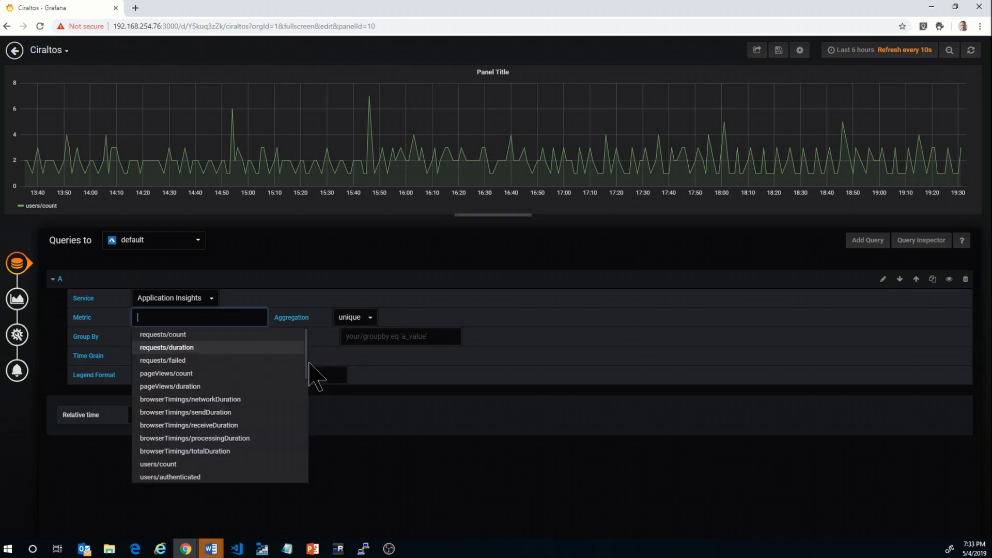
pyautogui.moveTo(309, 366); pyautogui.dragTo(313, 465)
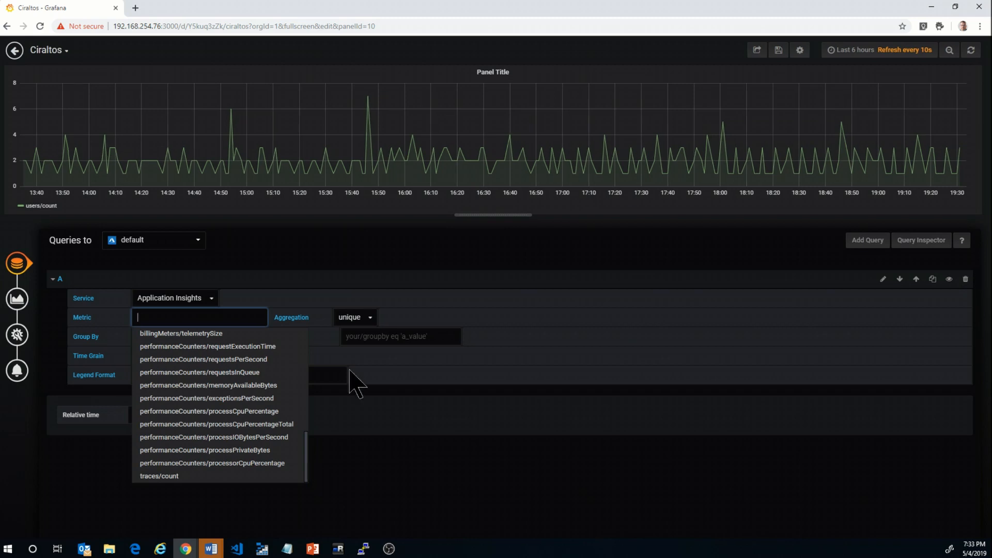
pyautogui.click(287, 309)
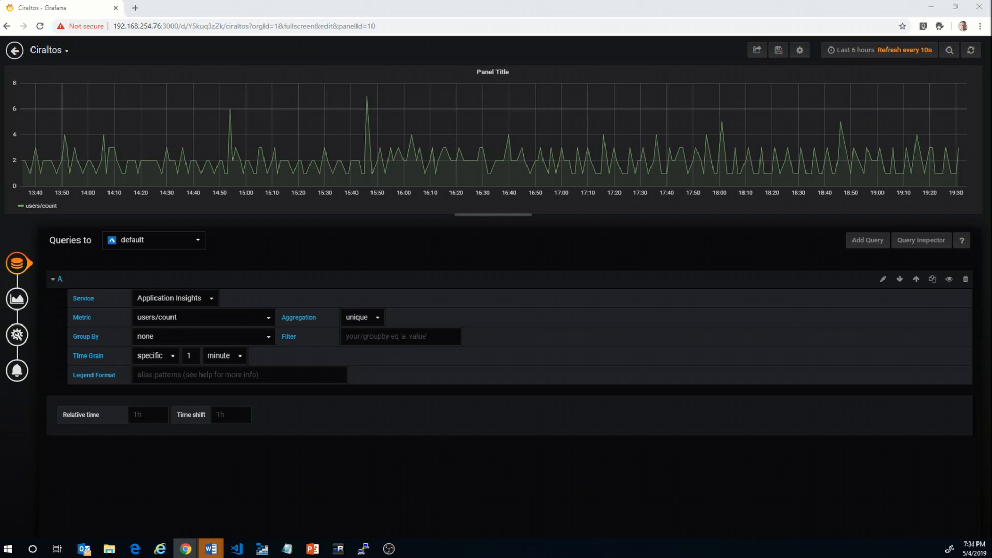
# Change the users/count series color to blue, and look over the graph's remaining visualization options
pyautogui.click(17, 299)
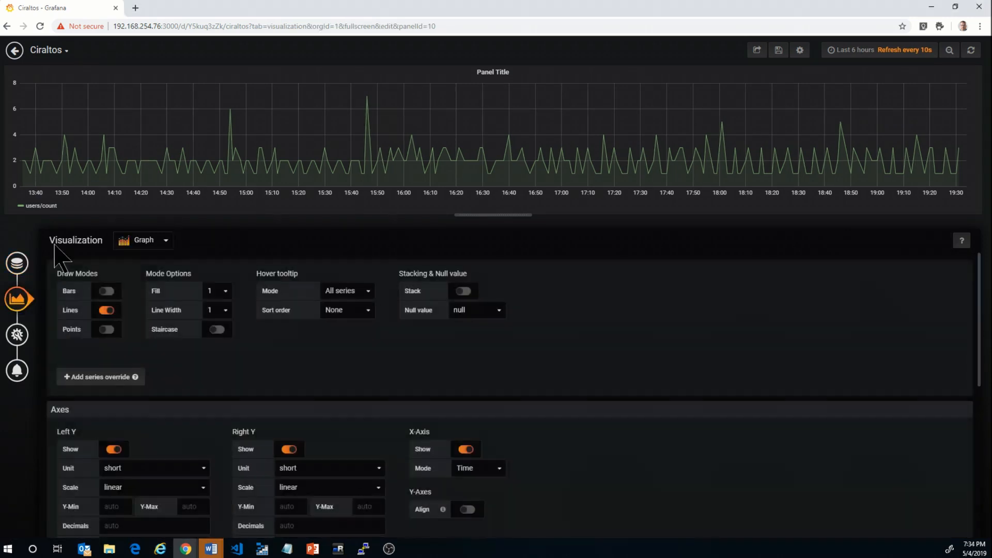
pyautogui.click(20, 206)
pyautogui.click(54, 230)
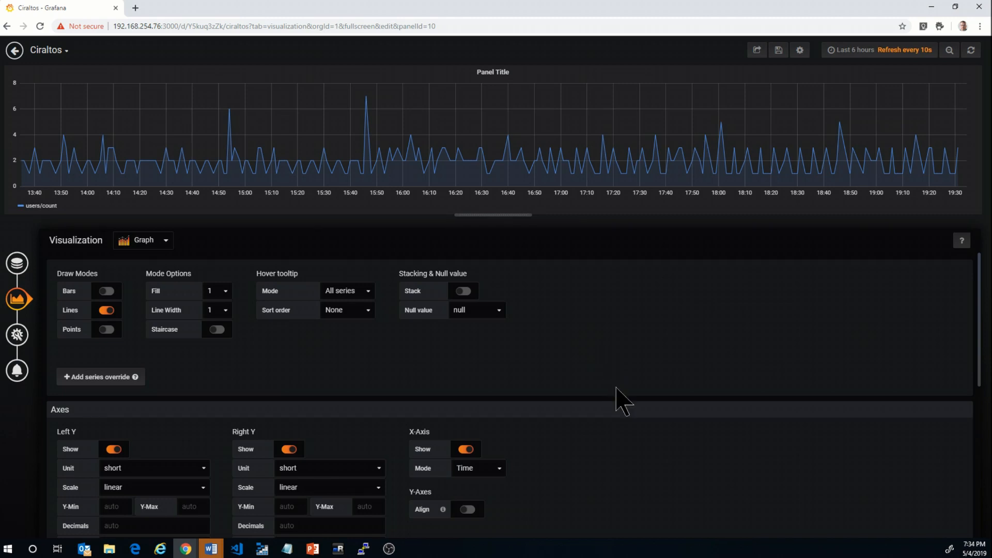
pyautogui.scroll(-10, 177, 483)
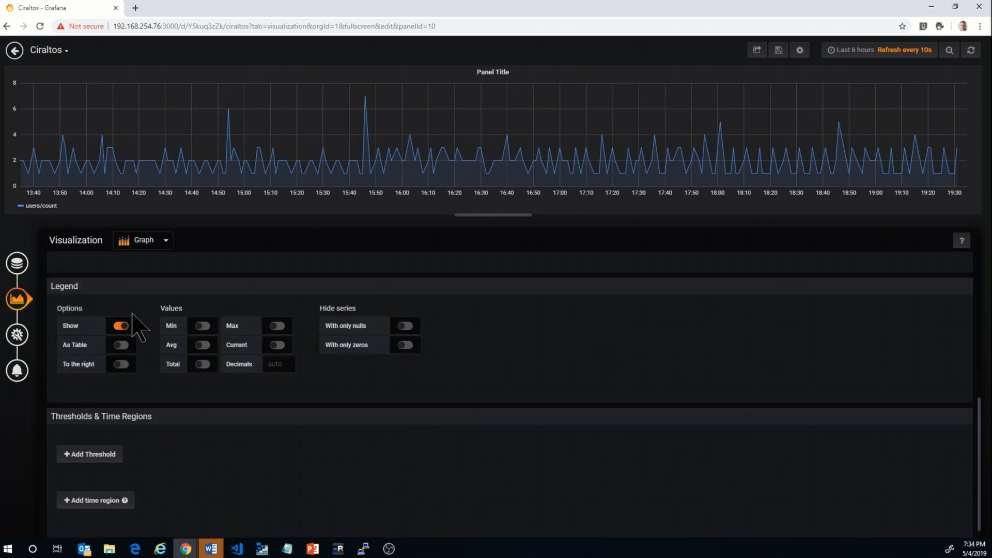
# Title the panel "Ciraltos User count", try the transparent background and turn it back off, and return to the dashboard
pyautogui.click(17, 335)
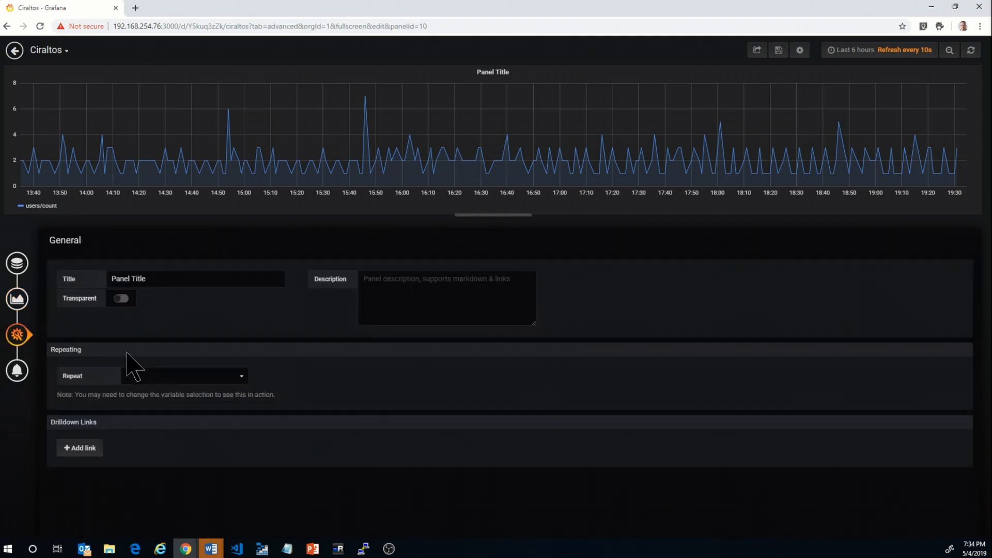
pyautogui.click(91, 279)
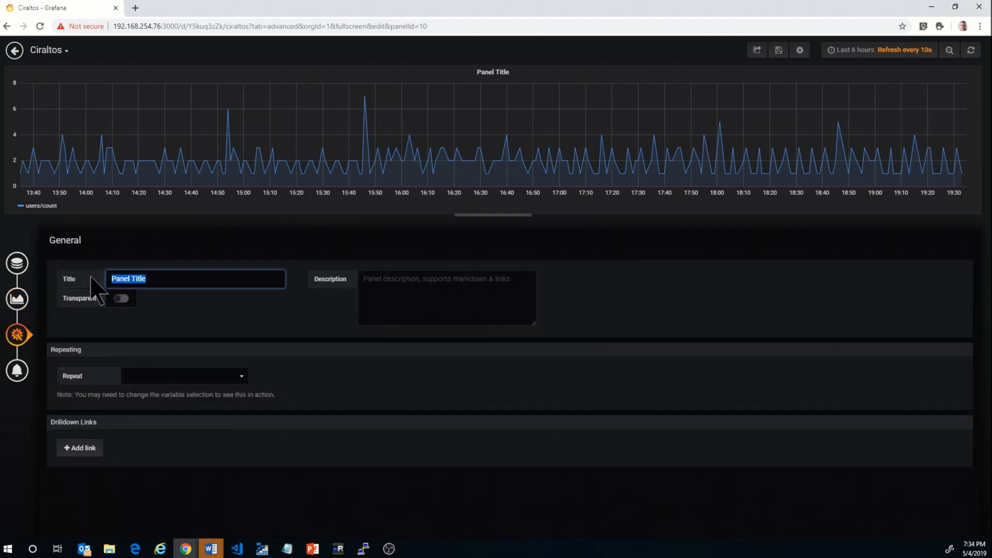
pyautogui.write('Ciraltos User count')
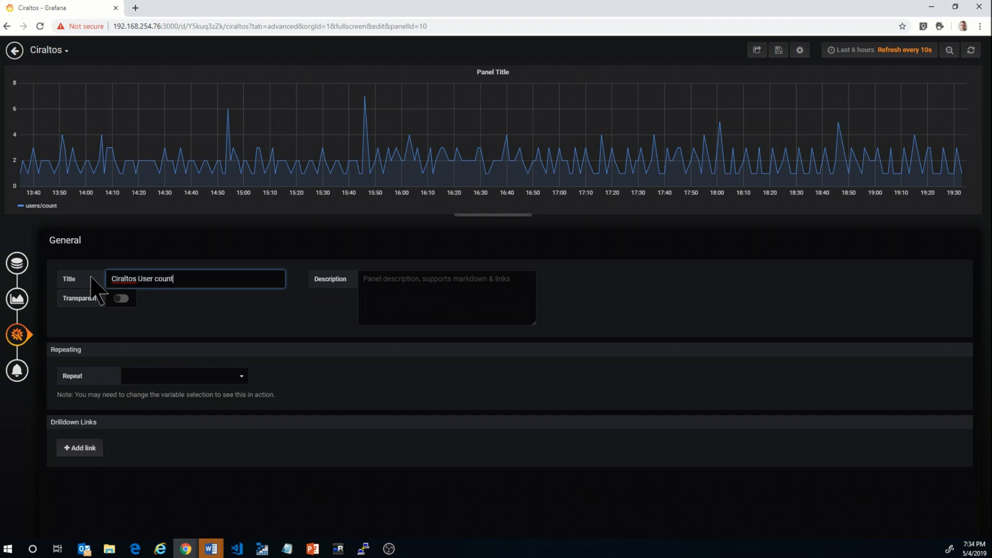
pyautogui.click(121, 298)
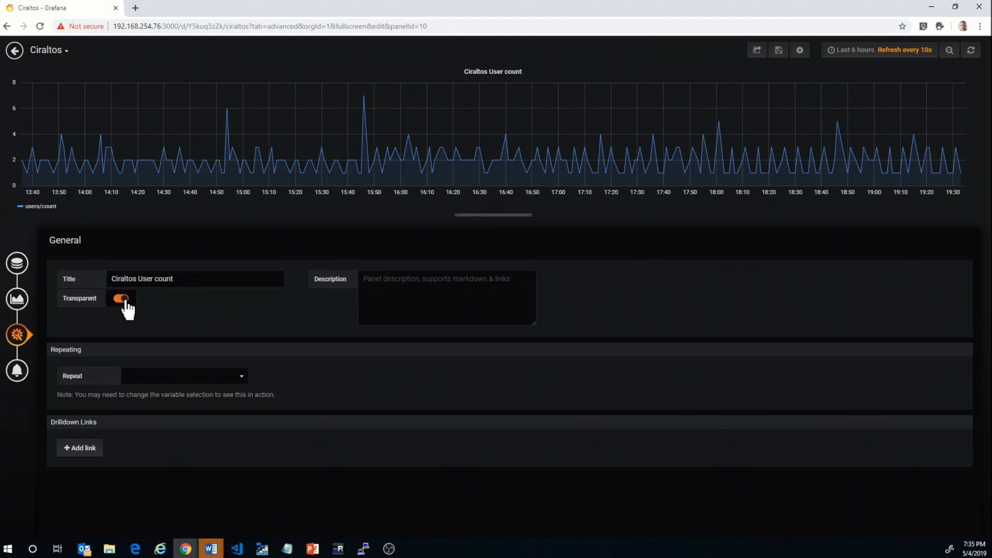
pyautogui.click(124, 303)
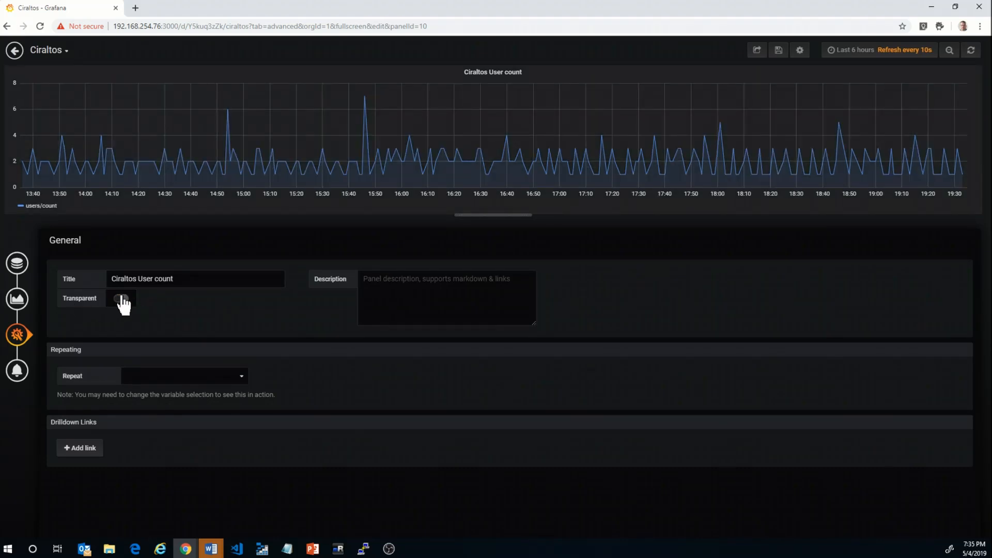
pyautogui.click(14, 50)
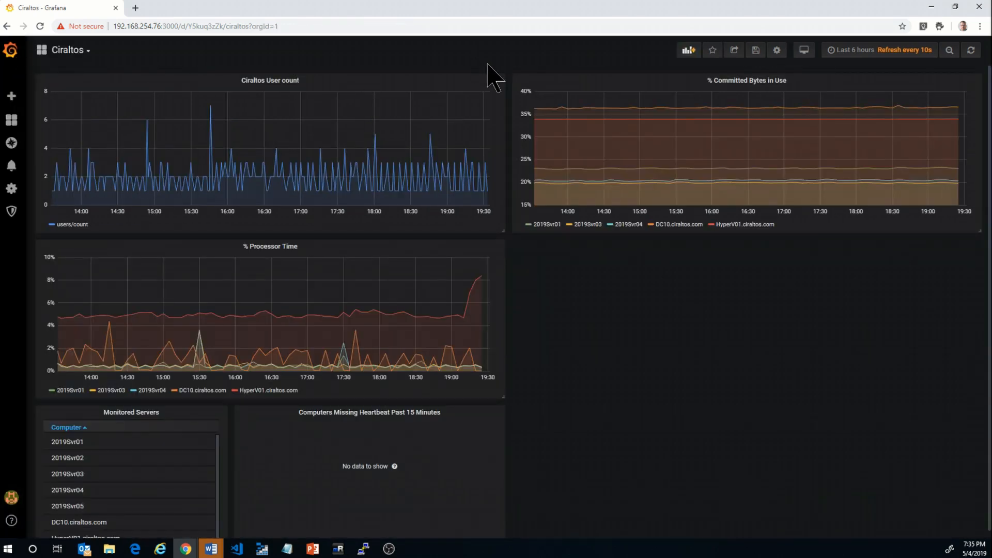
# Save the dashboard, and add a new graph panel with its query service set to Application Insights
pyautogui.click(756, 52)
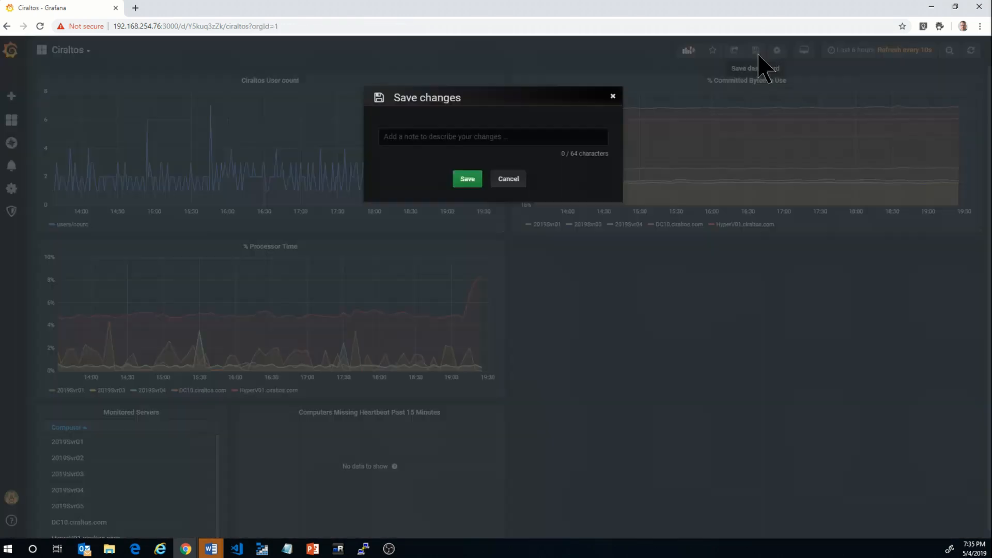
pyautogui.click(461, 181)
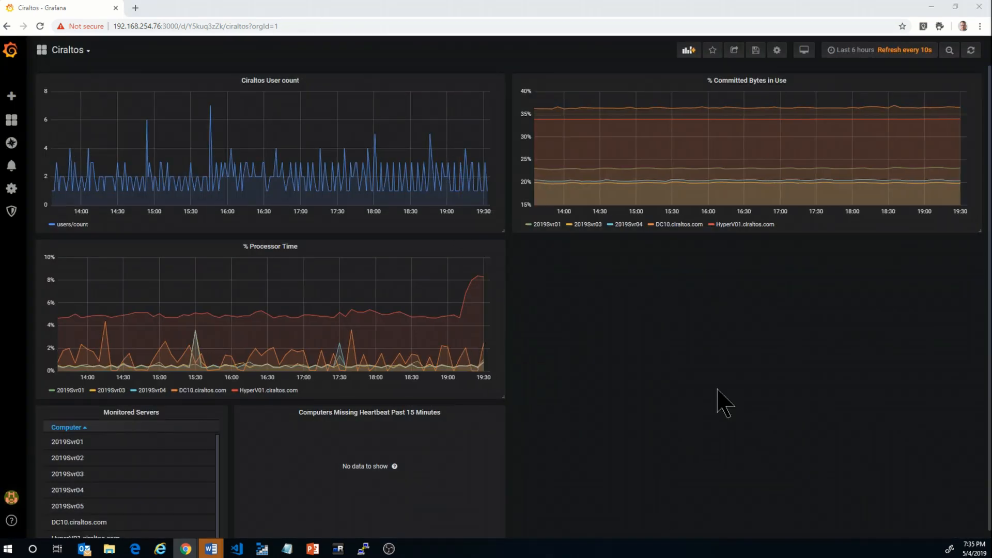
pyautogui.click(689, 50)
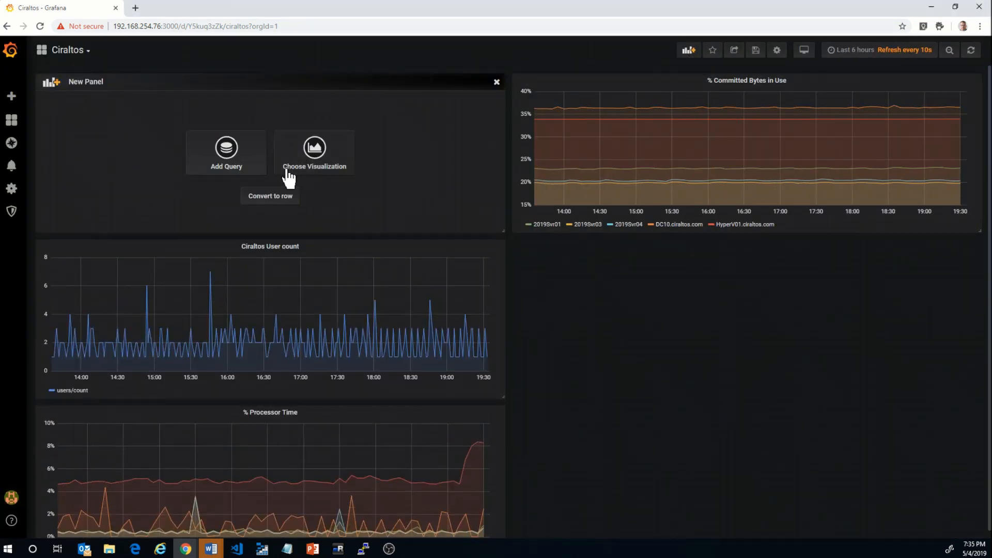
pyautogui.click(315, 166)
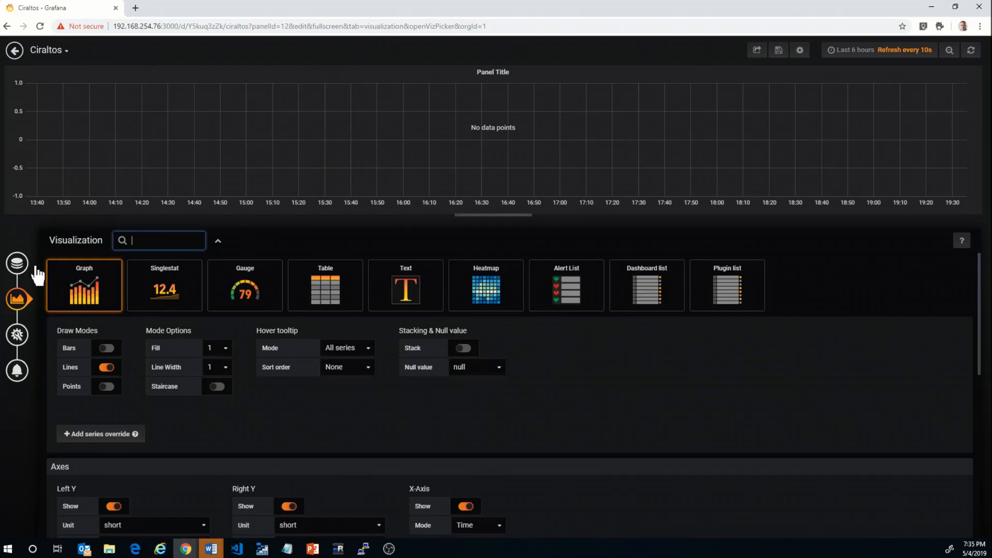
pyautogui.click(18, 264)
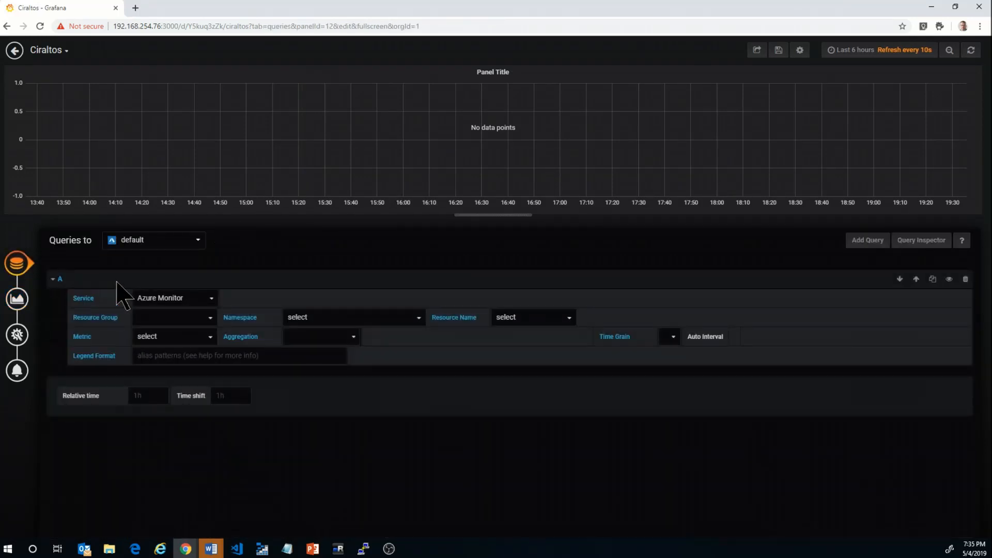
pyautogui.click(211, 299)
pyautogui.click(201, 318)
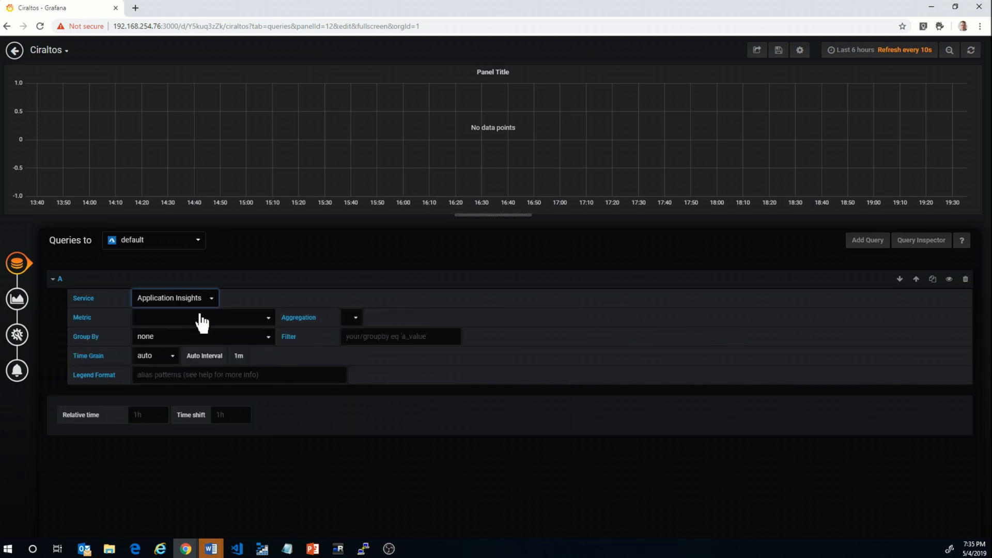
# Set the new panel's query metric to requests/failed, and change the series color to dark blue
pyautogui.click(258, 318)
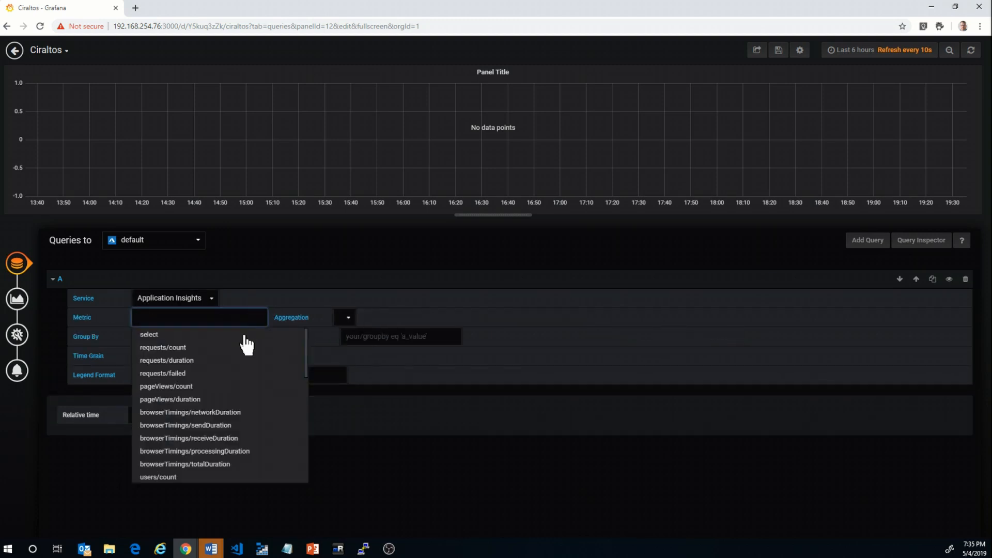
pyautogui.scroll(-1, 250, 391)
pyautogui.scroll(-4, 250, 391)
pyautogui.scroll(3, 237, 421)
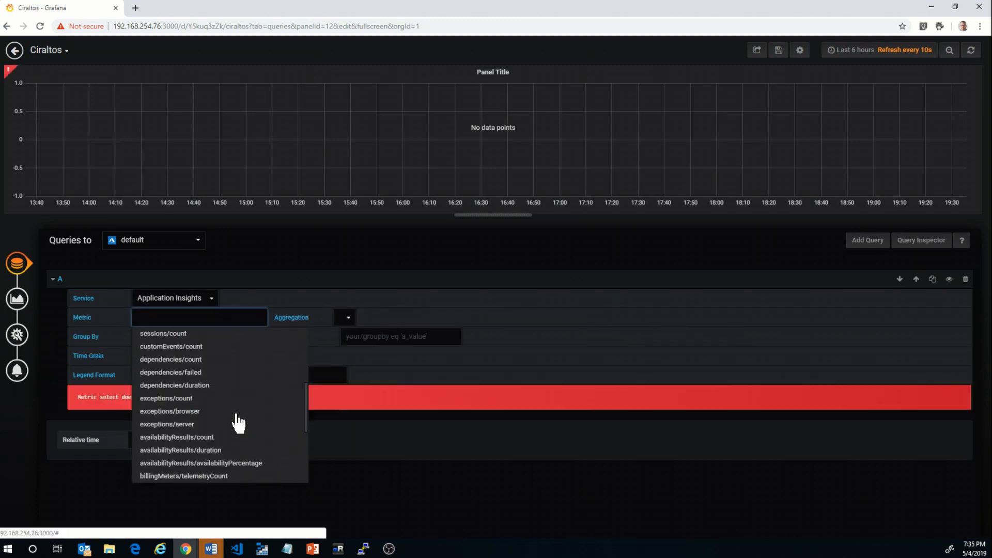
pyautogui.scroll(1, 238, 423)
pyautogui.scroll(2, 238, 423)
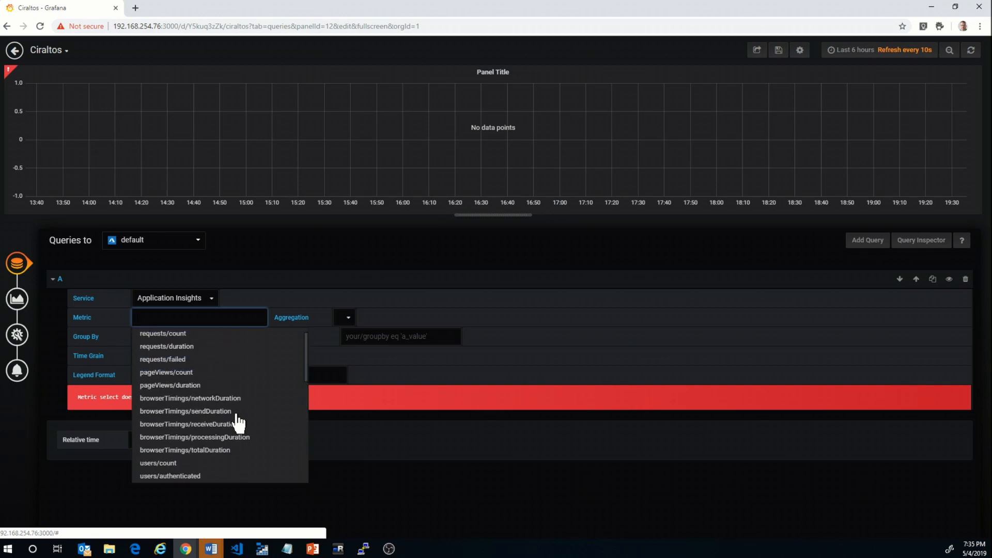
pyautogui.scroll(-2, 217, 375)
pyautogui.scroll(3, 216, 374)
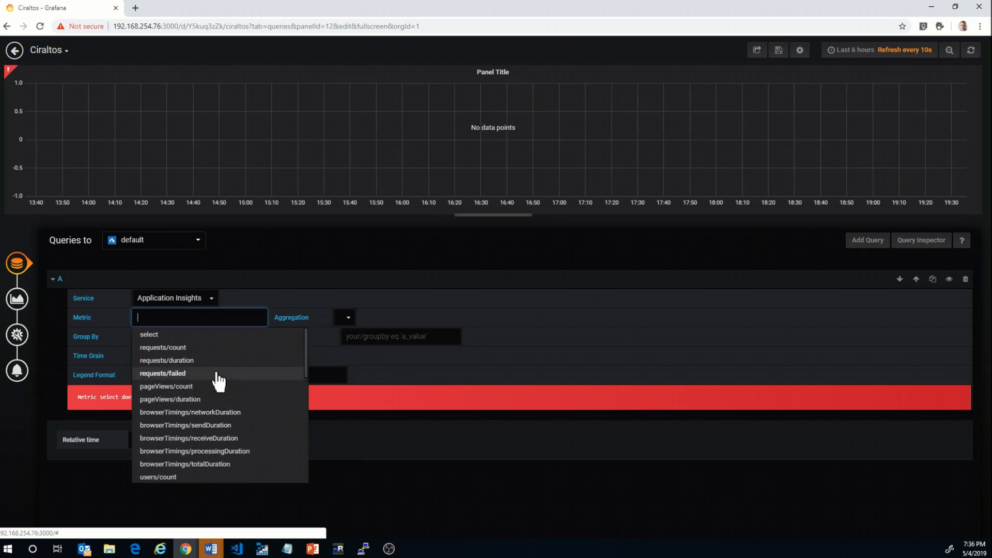
pyautogui.click(206, 373)
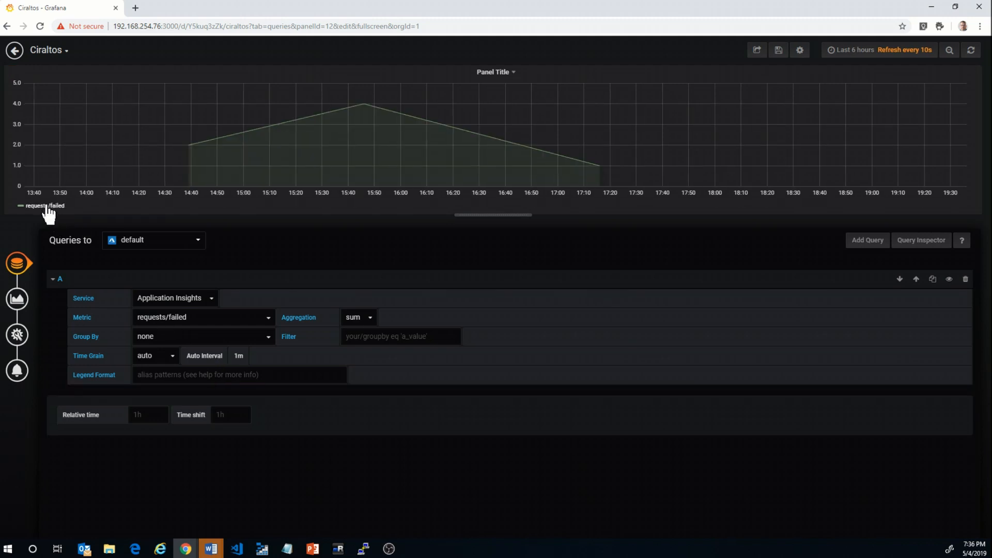
pyautogui.click(22, 205)
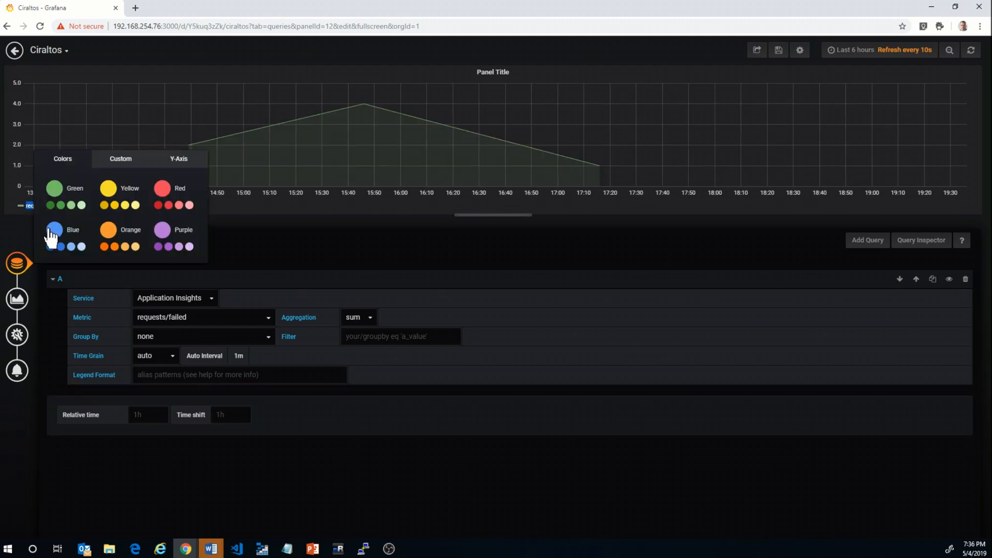
pyautogui.click(50, 247)
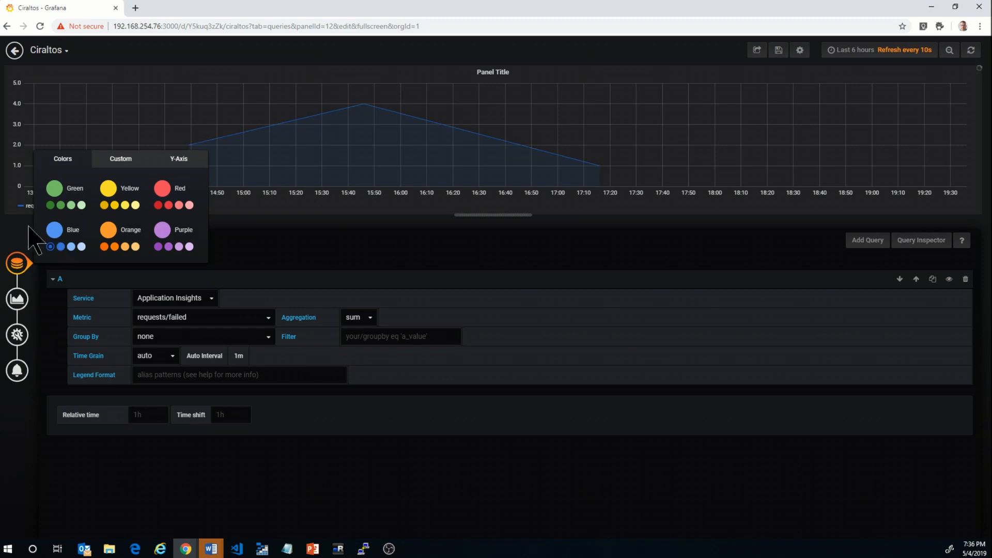
# Add a threshold to the failed requests graph for values greater than 20, keeping the critical color
pyautogui.click(21, 306)
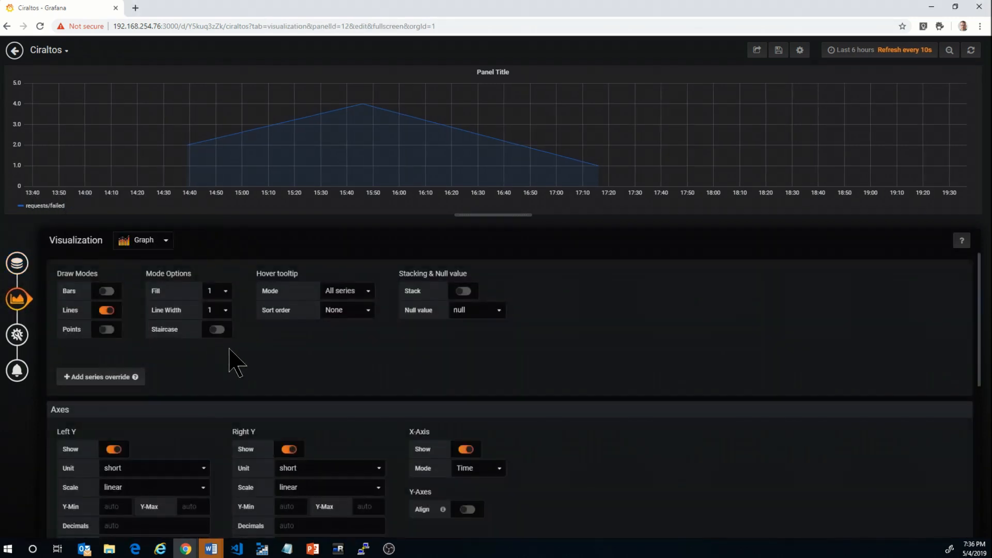
pyautogui.scroll(-6, 233, 362)
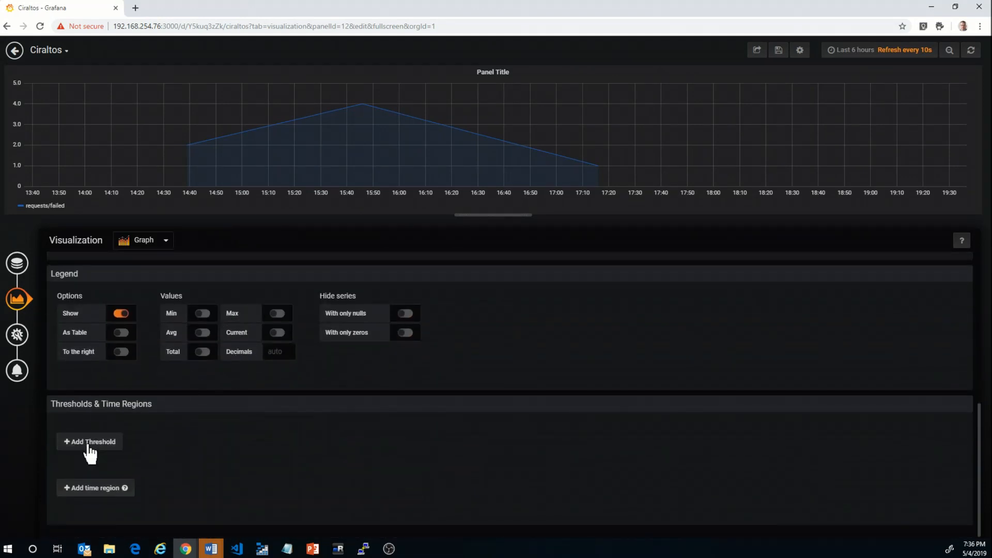
pyautogui.click(89, 444)
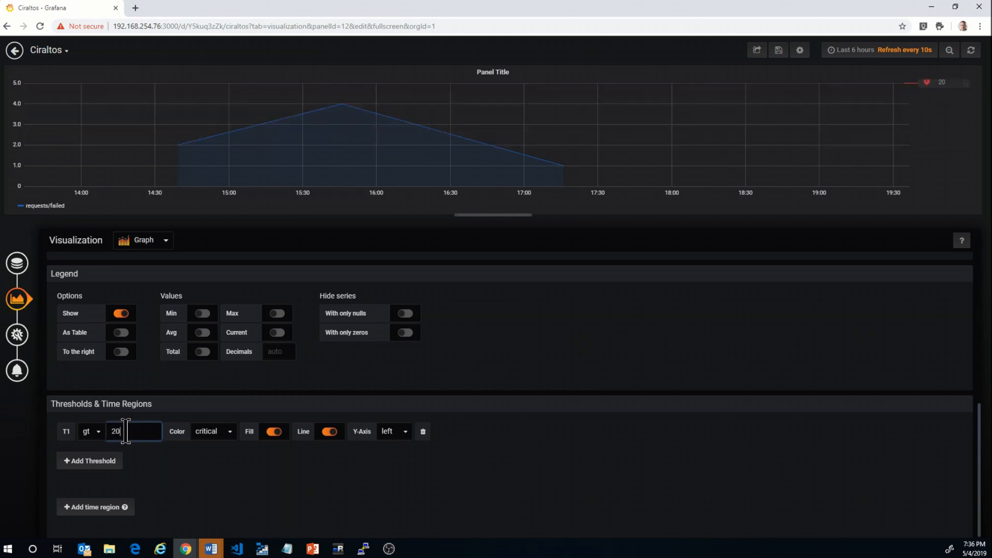
pyautogui.write('20')
pyautogui.click(230, 432)
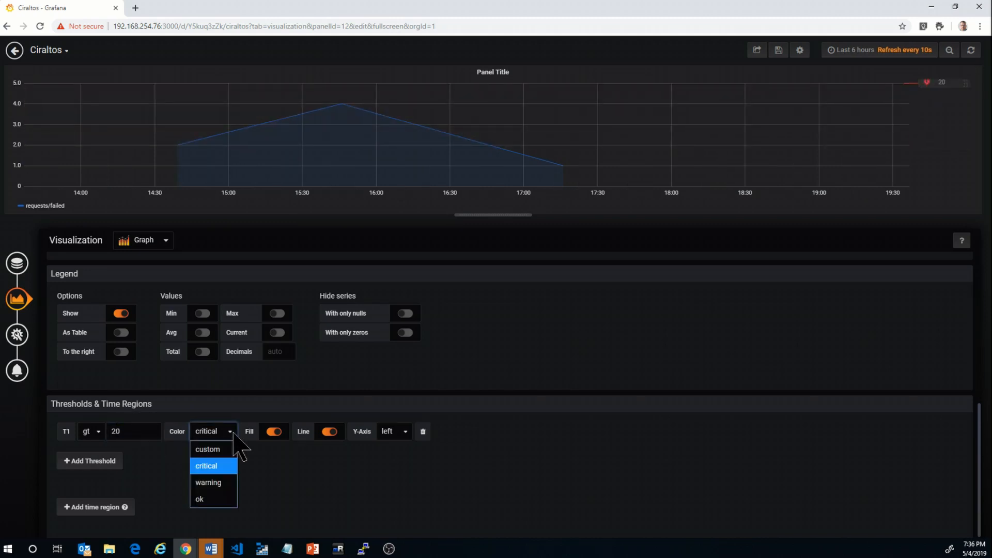
pyautogui.click(233, 434)
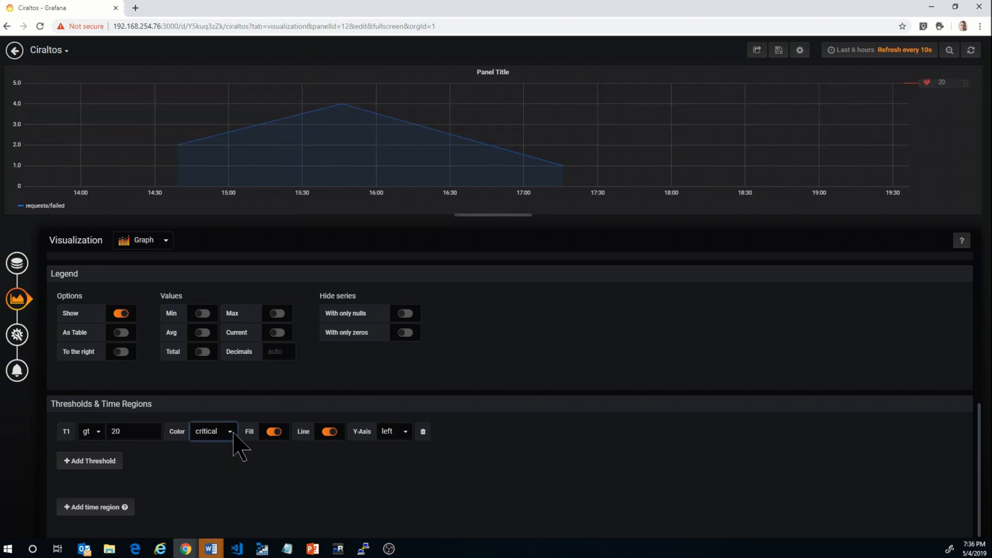
# Add a second threshold for values greater than 15 with the warning color
pyautogui.click(110, 473)
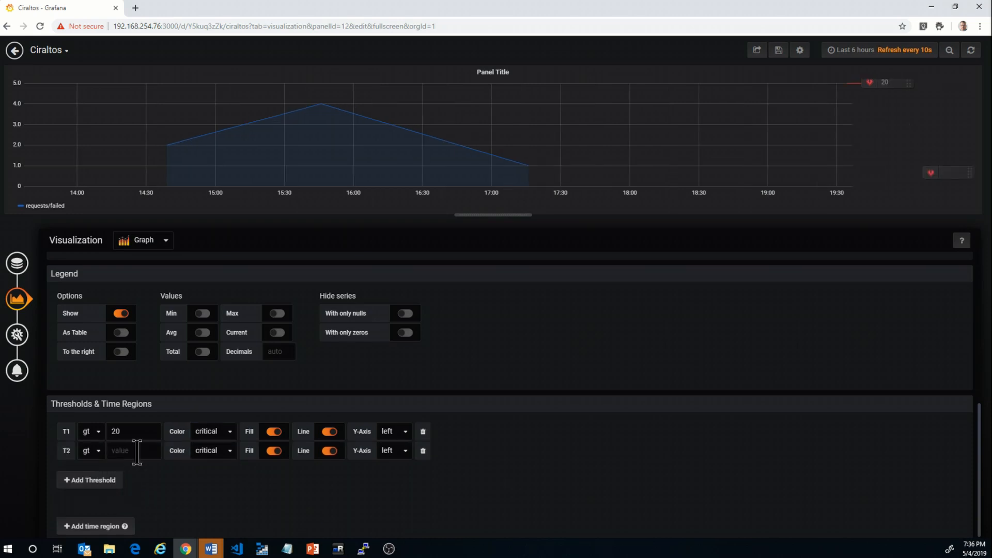
pyautogui.write('15')
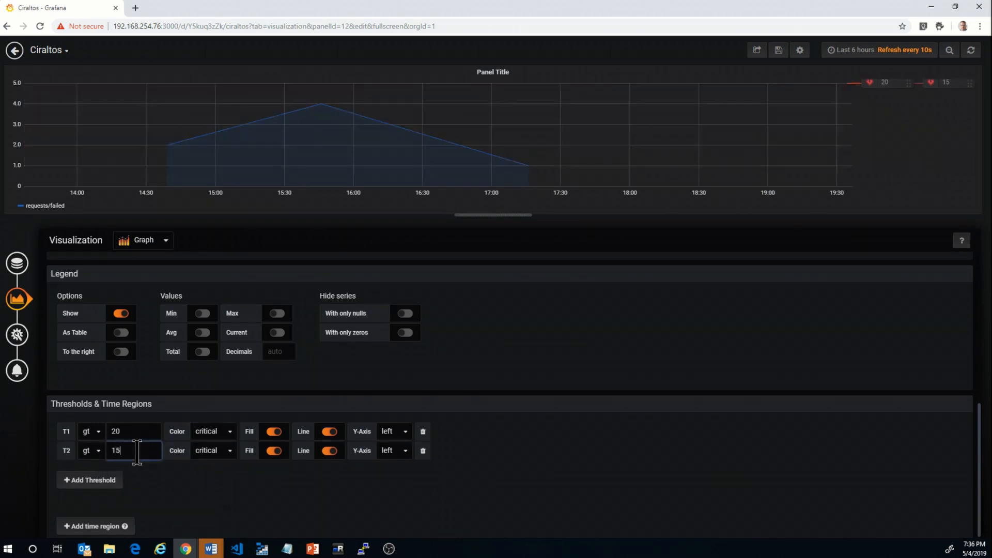
pyautogui.click(228, 451)
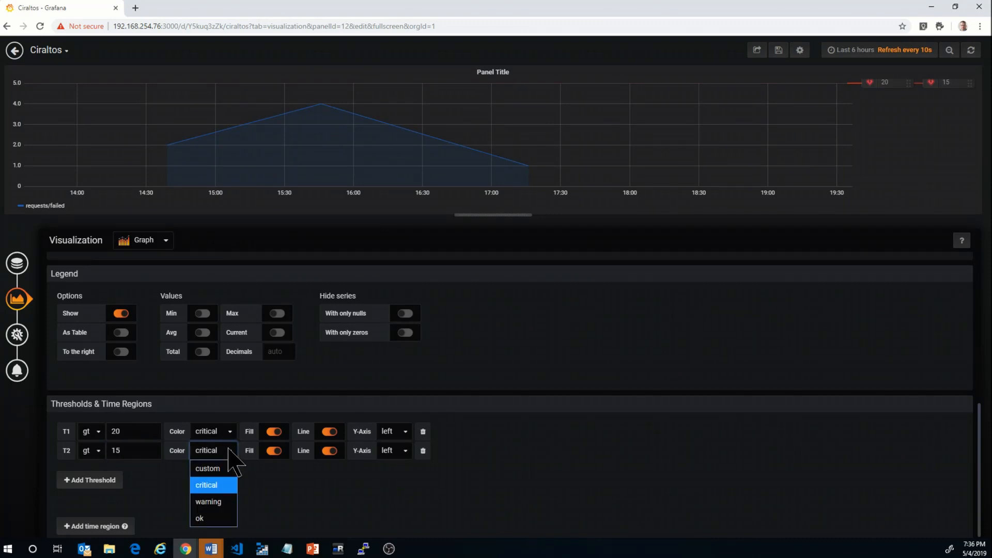
pyautogui.click(209, 504)
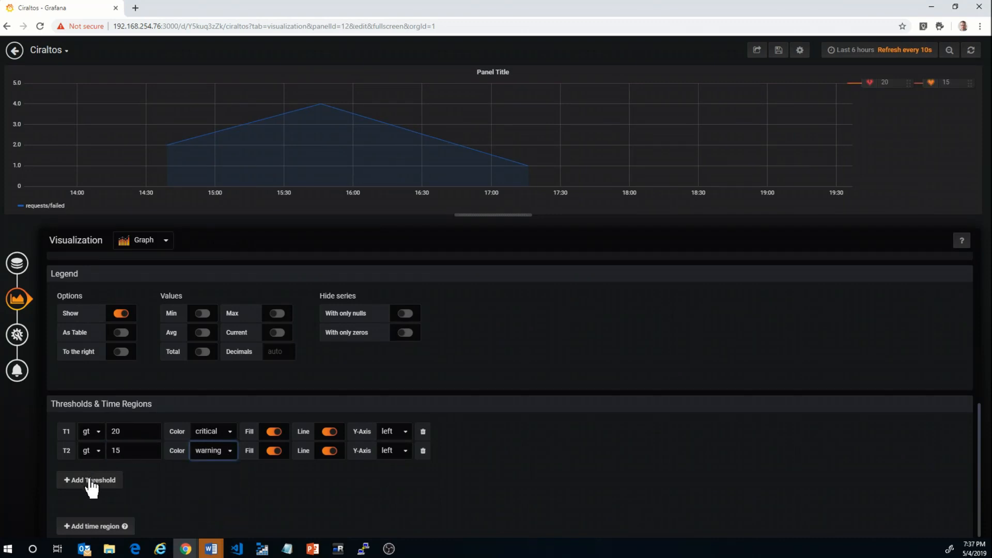
# Add a third threshold for values less than 15 with the ok color
pyautogui.click(91, 480)
pyautogui.click(132, 471)
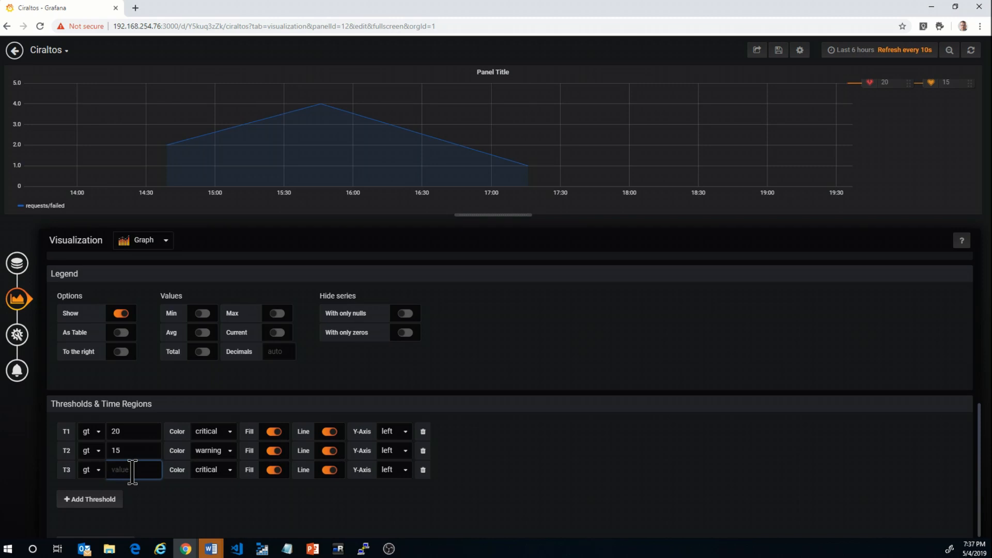
pyautogui.click(93, 470)
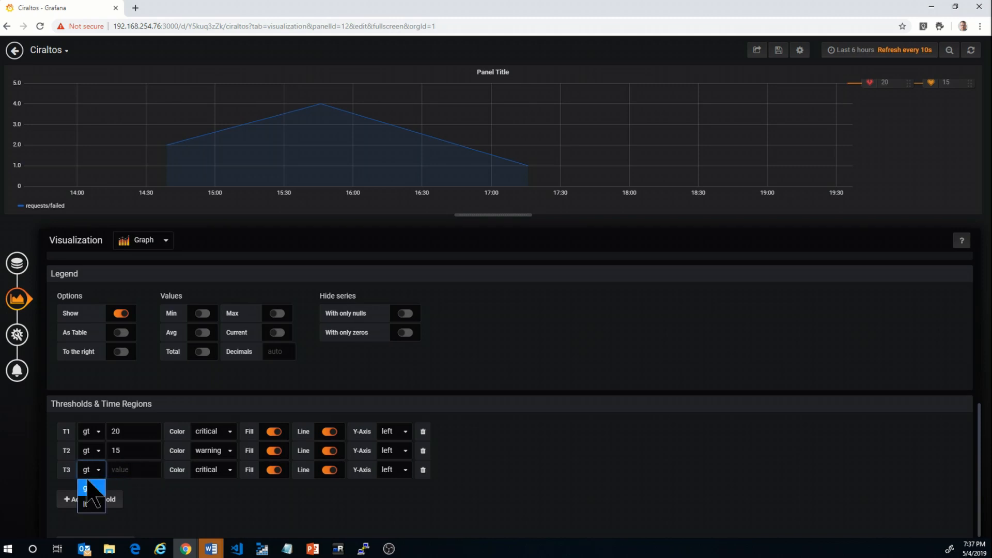
pyautogui.click(89, 503)
pyautogui.click(139, 470)
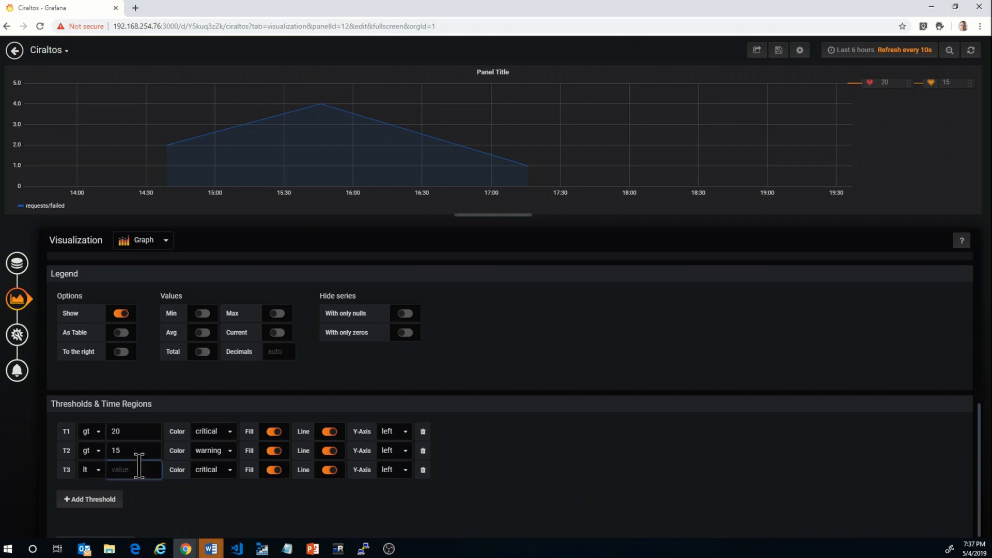
pyautogui.write('15')
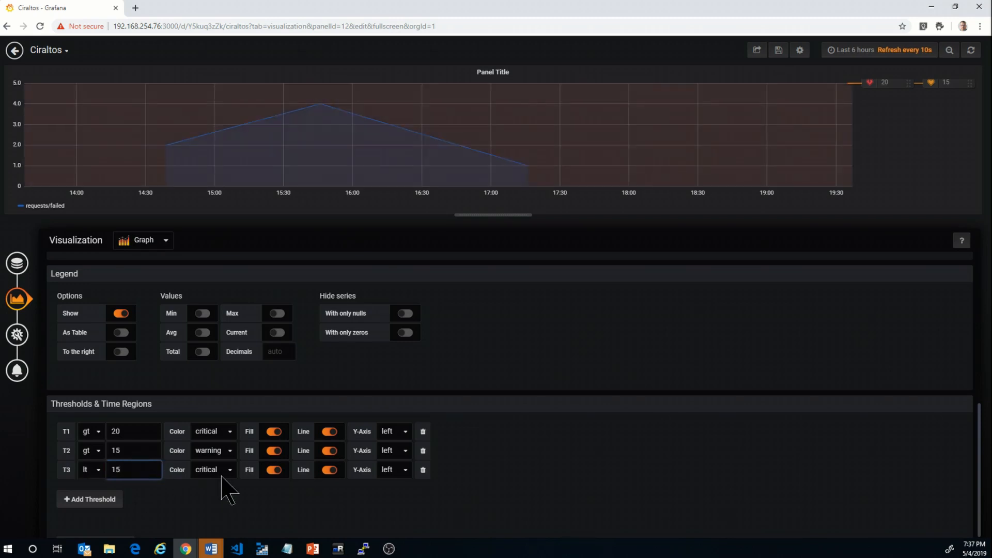
pyautogui.click(231, 472)
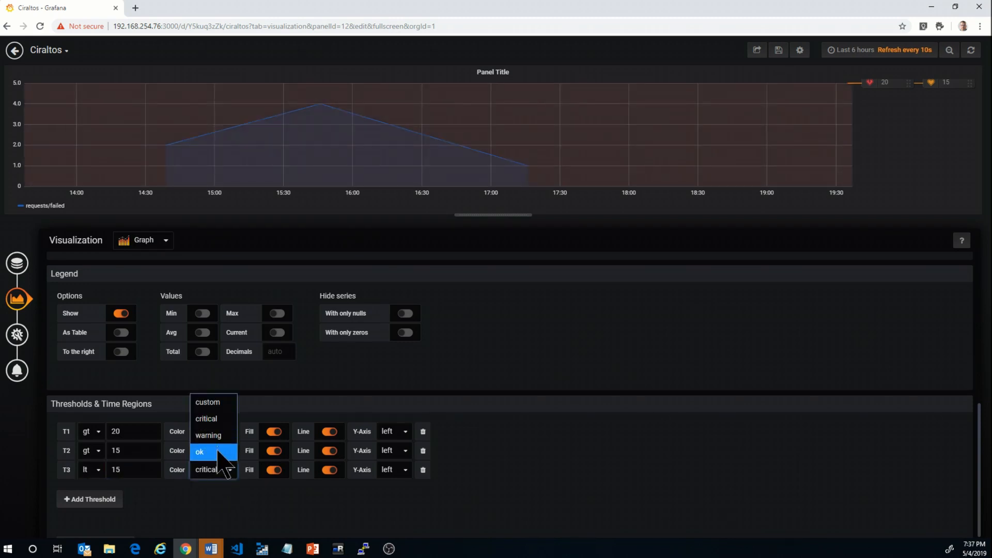
pyautogui.click(221, 453)
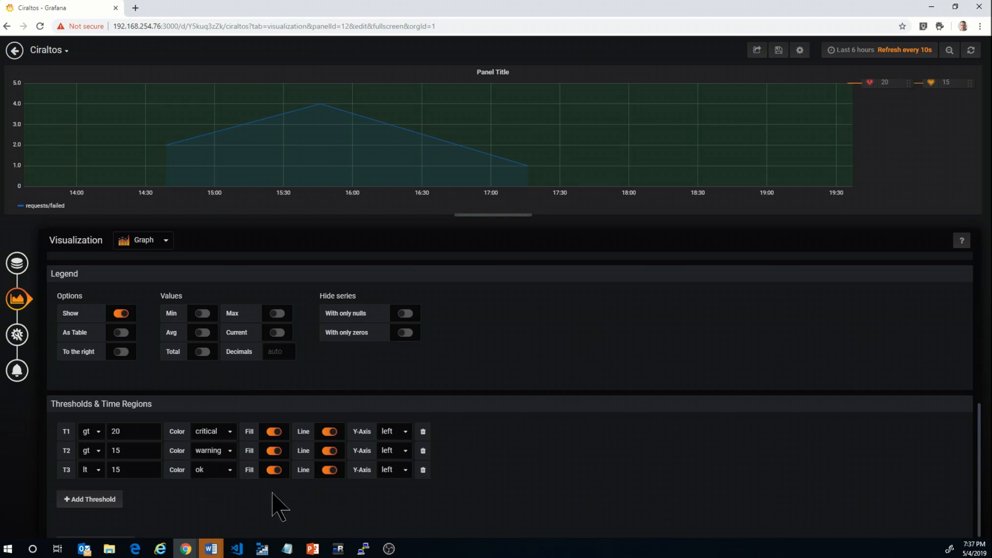
# Title the panel "Failed Requests", and place it on the dashboard directly below the % Committed Bytes in Use graph
pyautogui.click(18, 334)
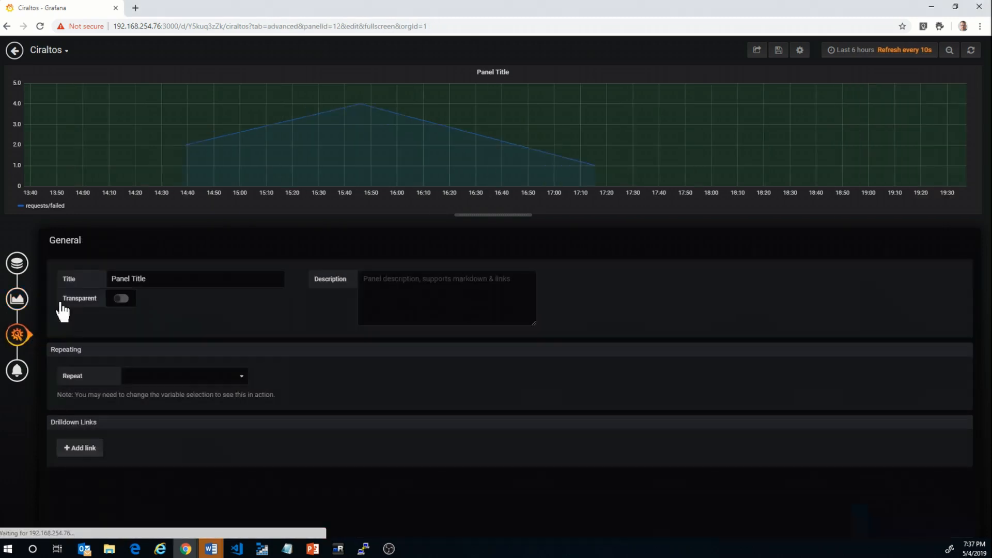
pyautogui.tripleClick(177, 284)
pyautogui.write('Failed Requests')
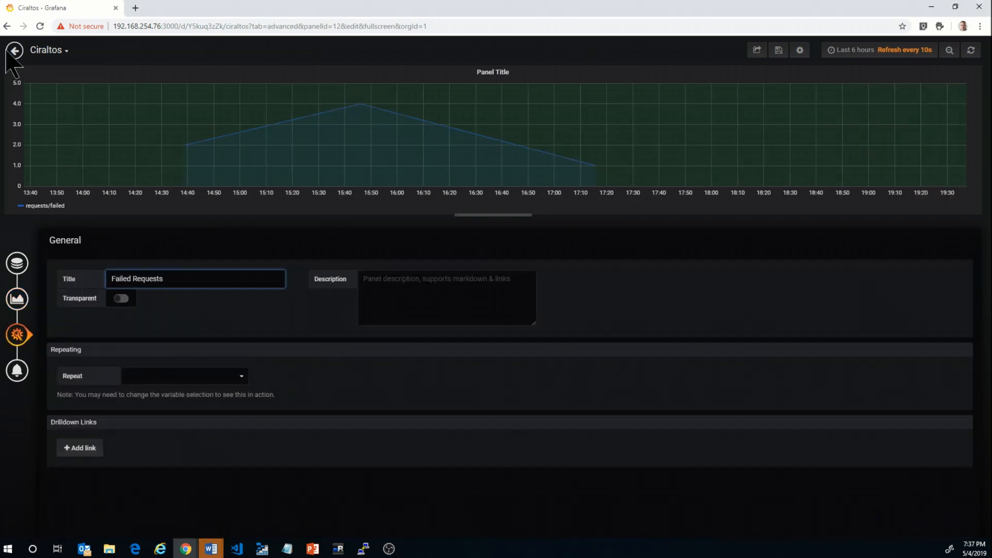
pyautogui.click(11, 51)
pyautogui.click(12, 52)
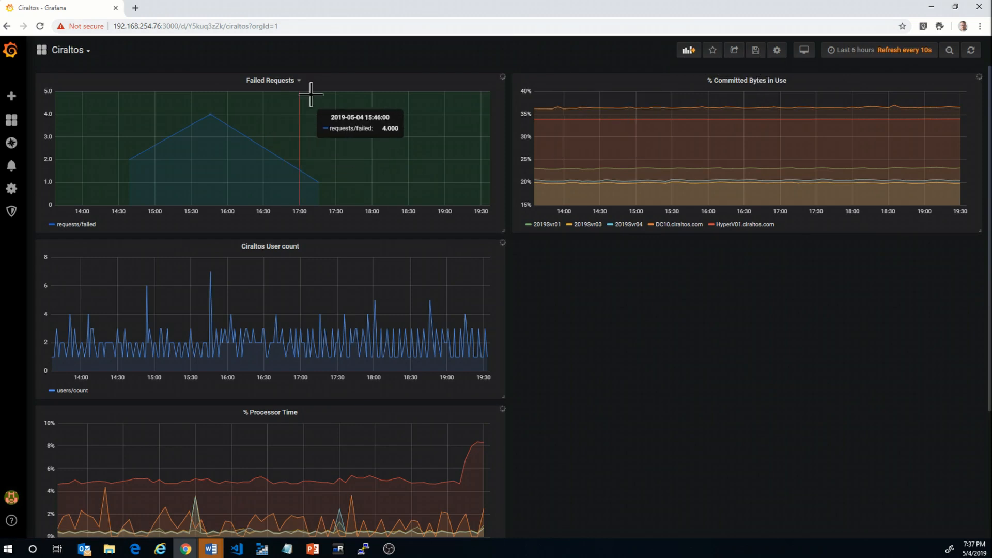
pyautogui.moveTo(318, 77); pyautogui.dragTo(811, 241)
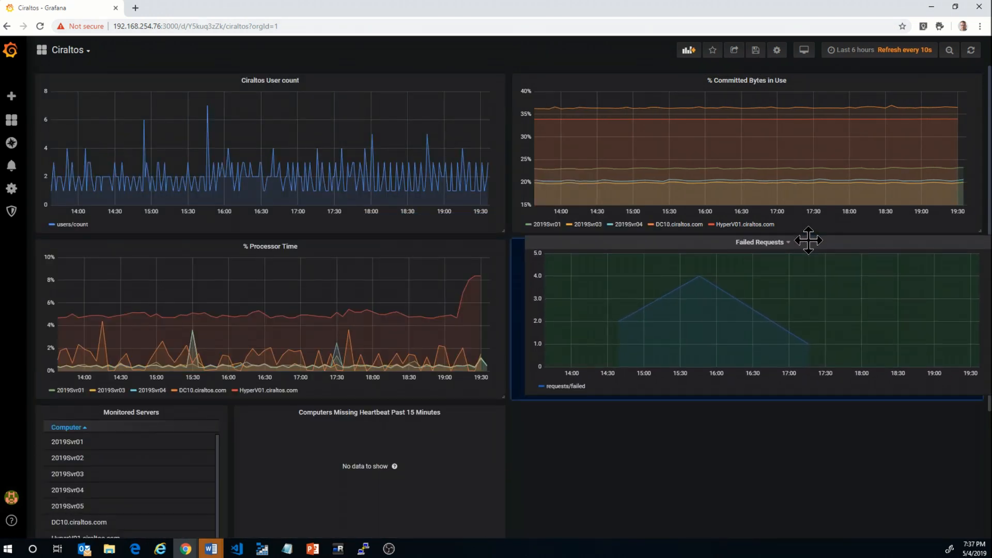
# Add a new panel to the dashboard and query the Application Insights requests/count metric in it
pyautogui.click(691, 50)
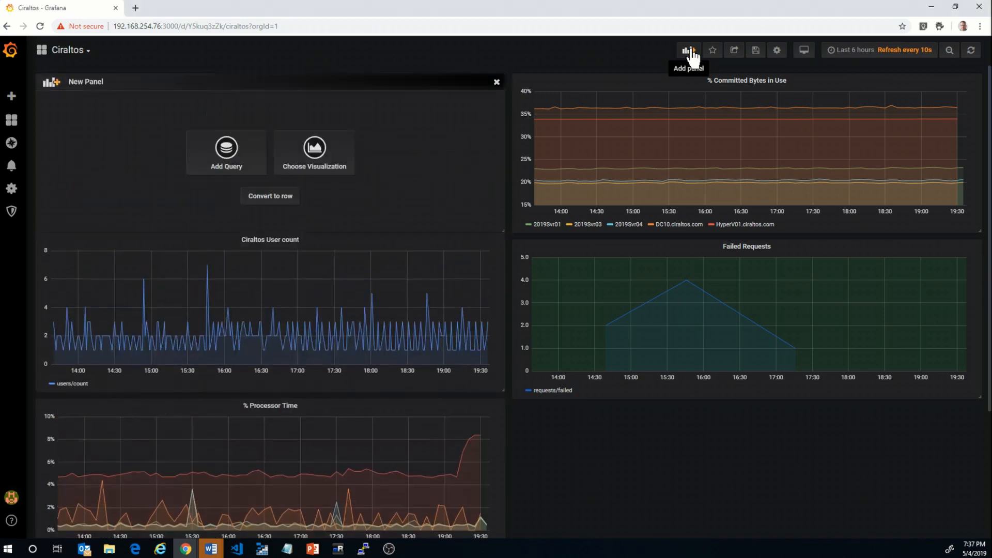
pyautogui.click(313, 155)
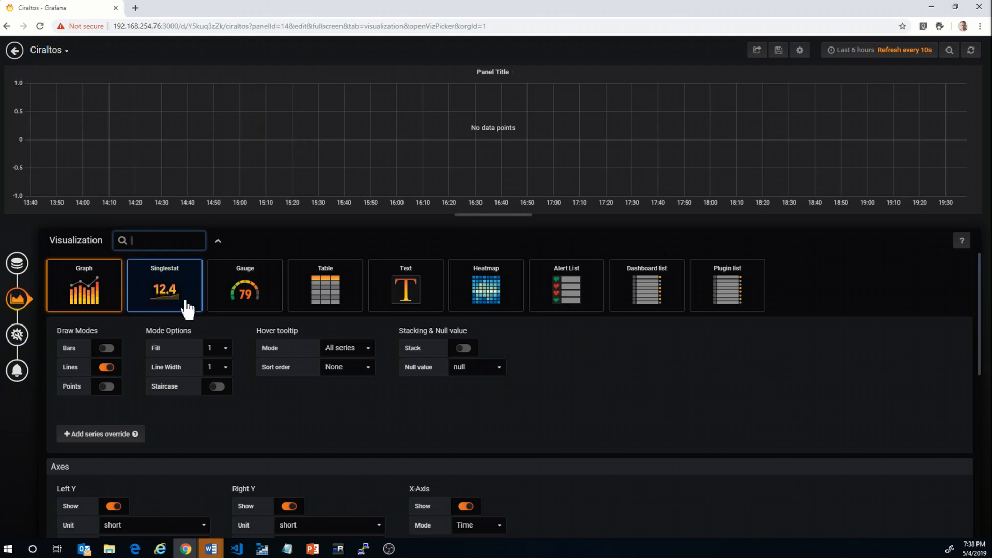
pyautogui.click(17, 263)
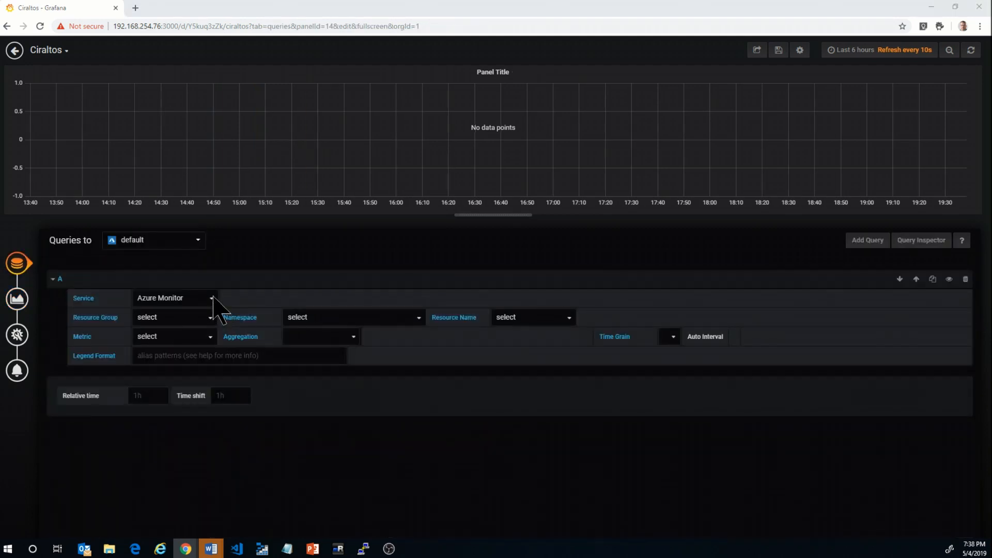
pyautogui.click(214, 299)
pyautogui.click(199, 316)
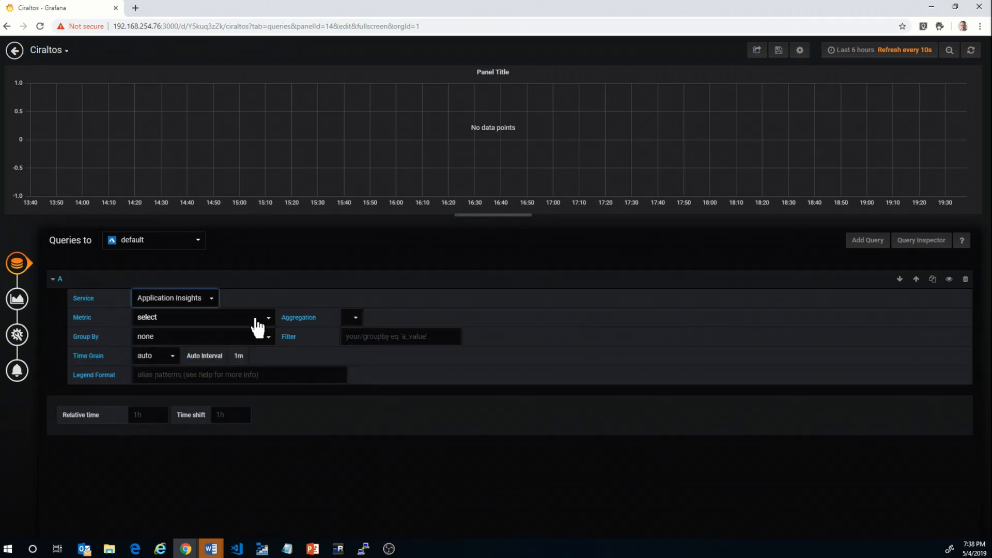
pyautogui.click(266, 320)
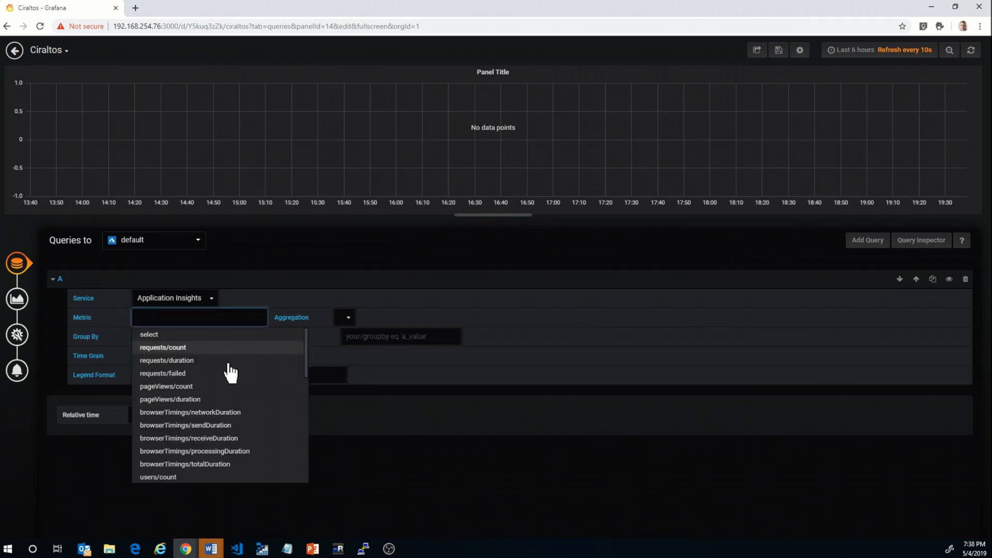
pyautogui.click(226, 348)
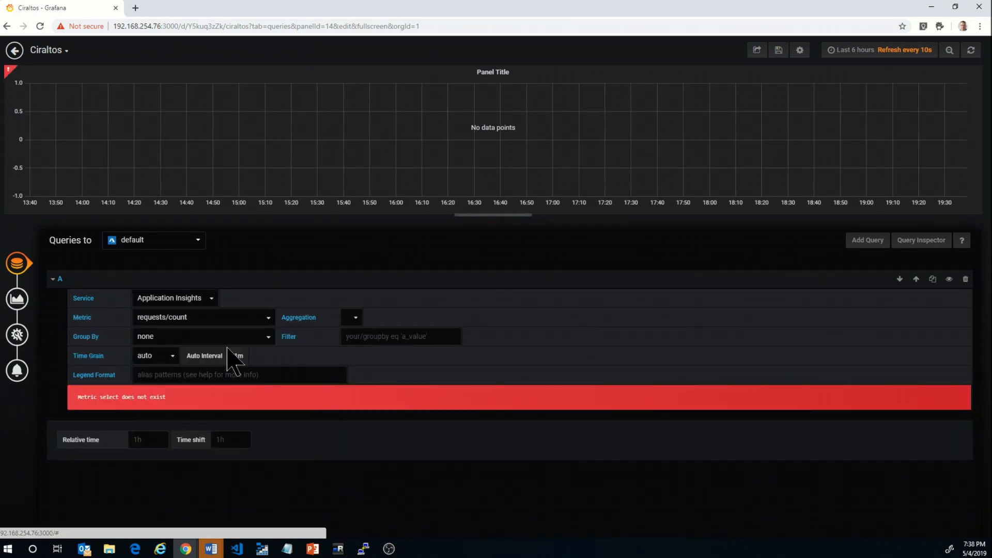
# Change the request count panel's visualization from a graph to a Heatmap
pyautogui.click(23, 303)
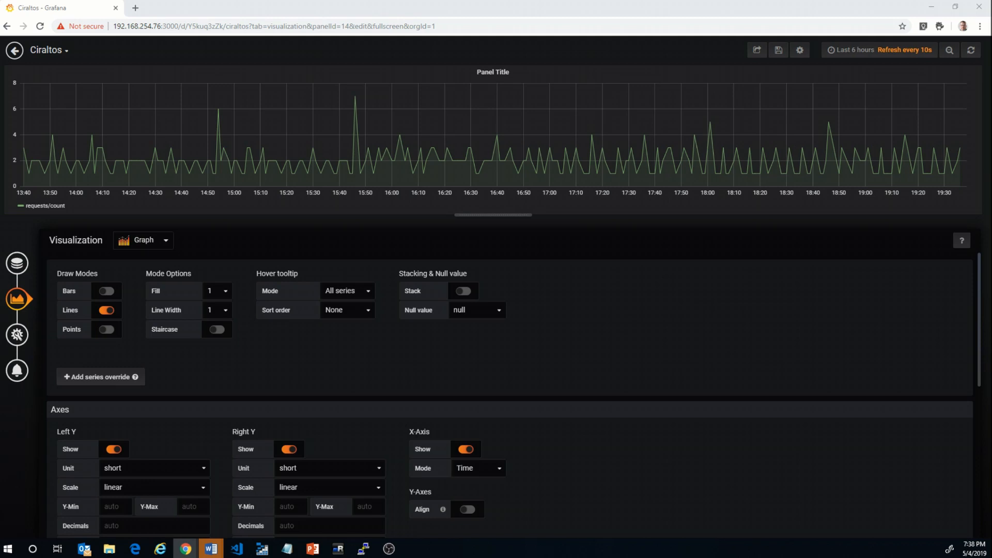
pyautogui.click(163, 240)
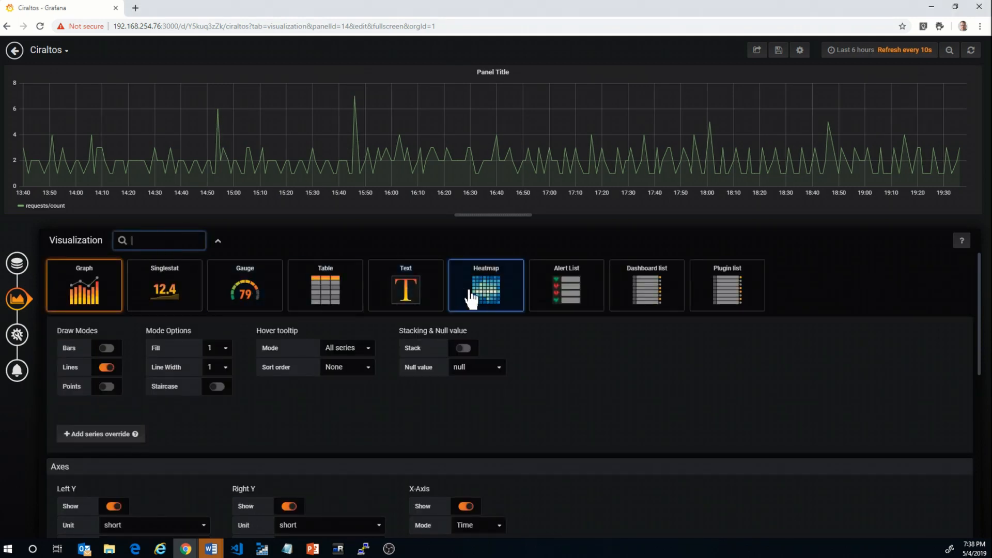
pyautogui.click(487, 295)
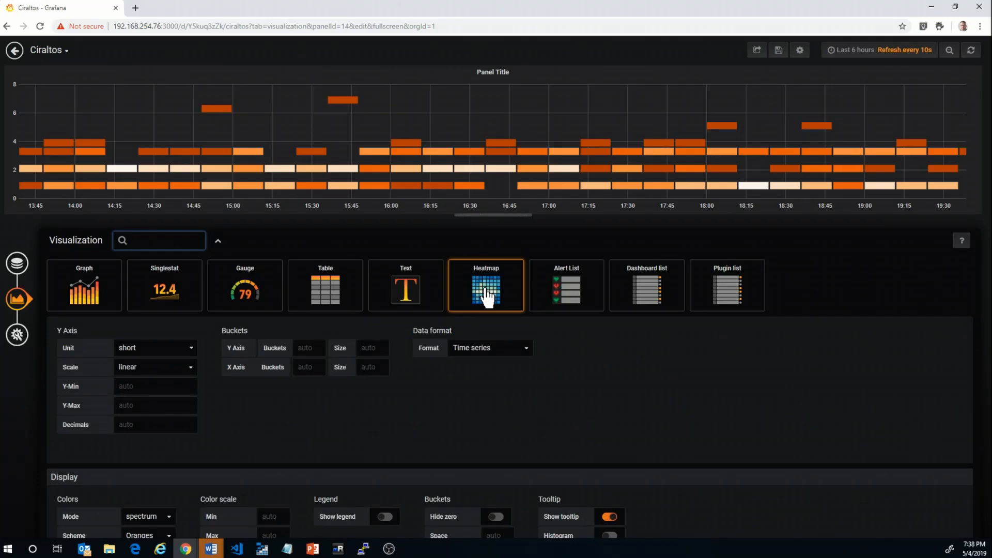
# Set the heatmap's color scheme to Blues and turn on its legend
pyautogui.scroll(-2, 653, 443)
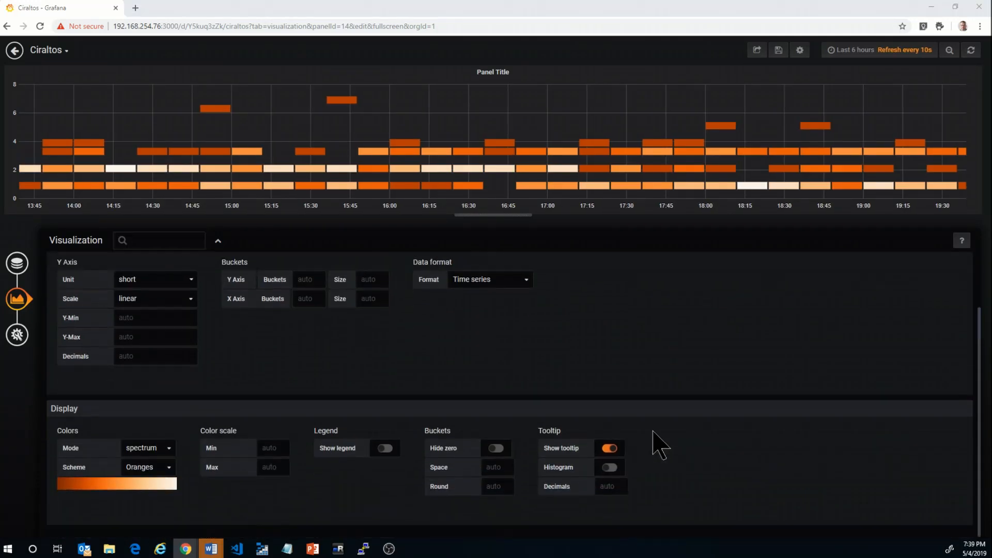
pyautogui.click(169, 468)
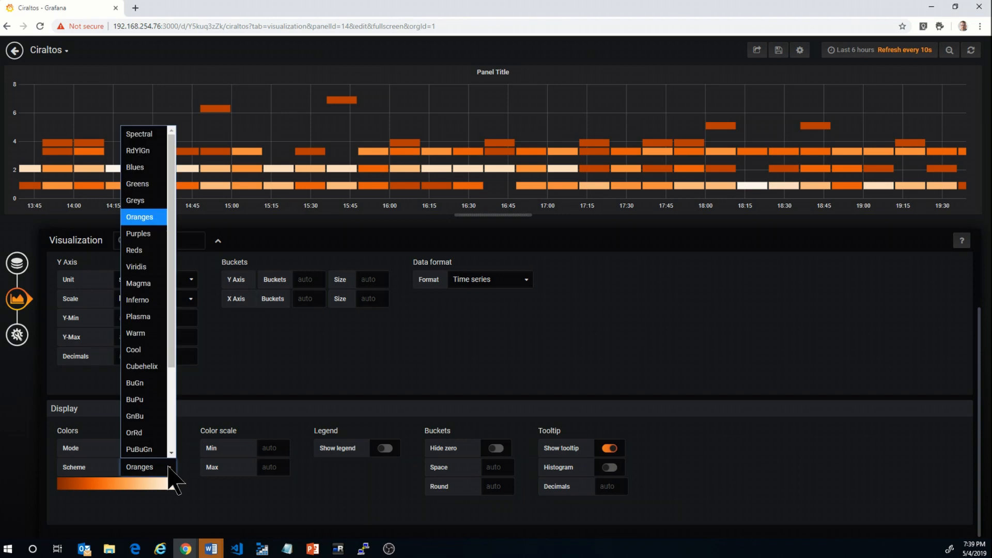
pyautogui.click(153, 167)
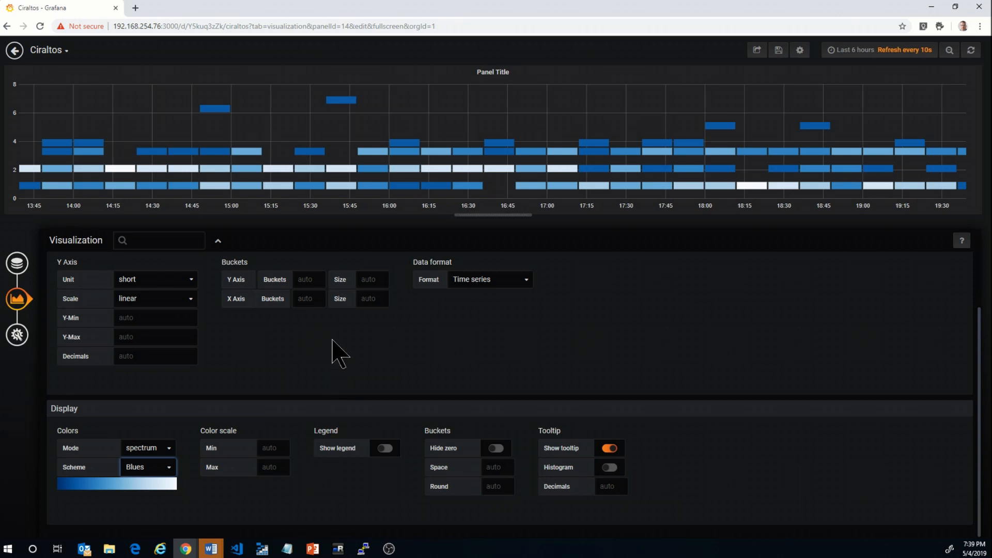
pyautogui.click(385, 448)
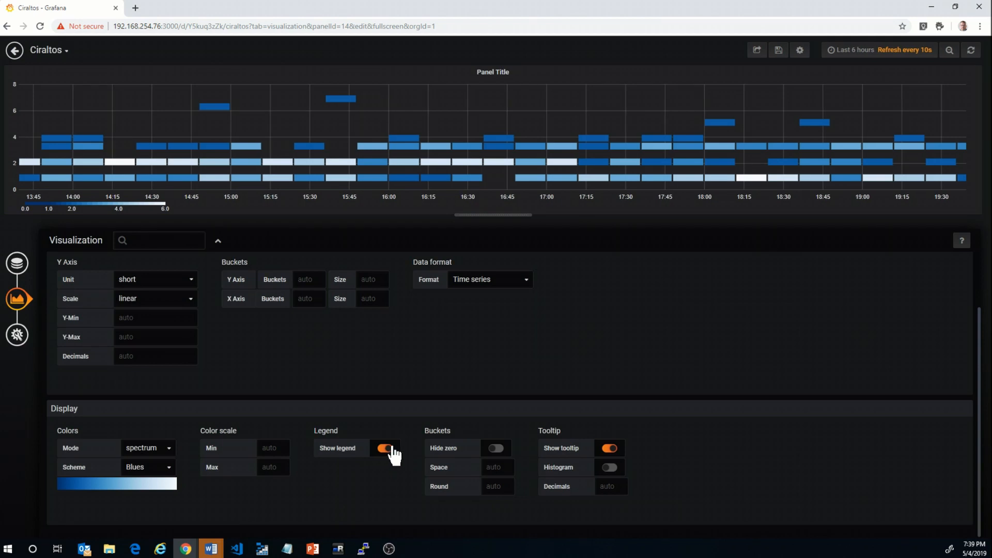
# Title the heatmap panel "Ciraltos Request Count" and return to the dashboard
pyautogui.click(17, 335)
pyautogui.moveTo(155, 278); pyautogui.dragTo(74, 279)
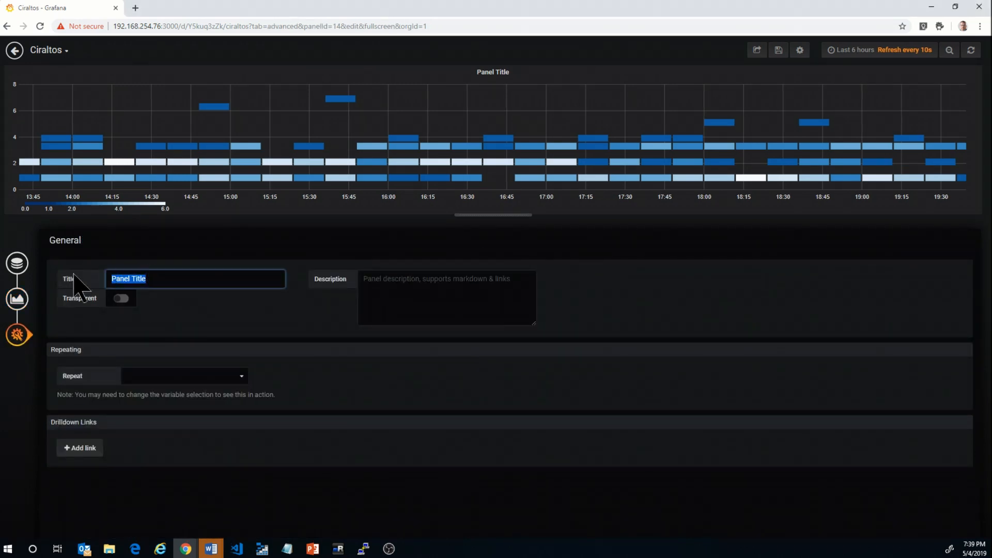
pyautogui.write('Ciraltos Request Count')
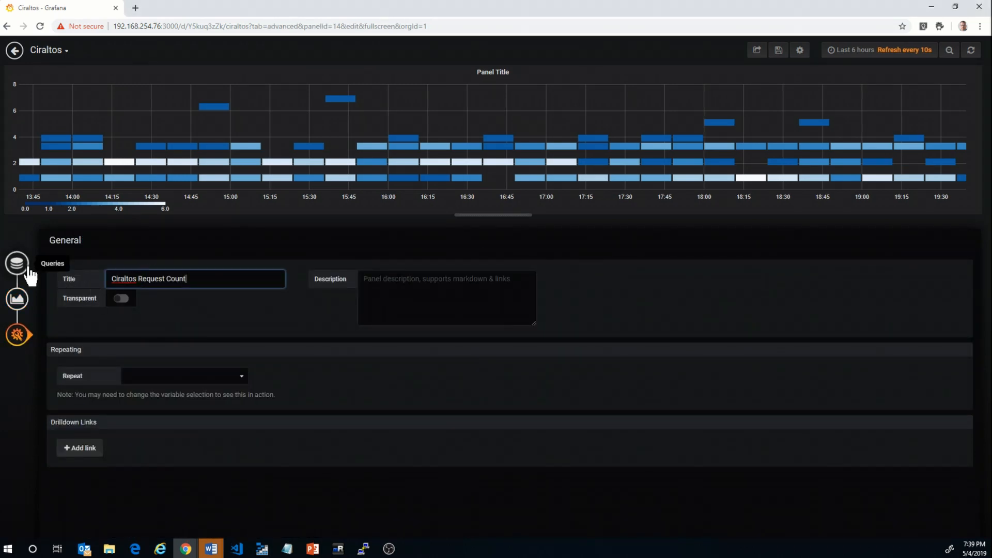
pyautogui.click(62, 85)
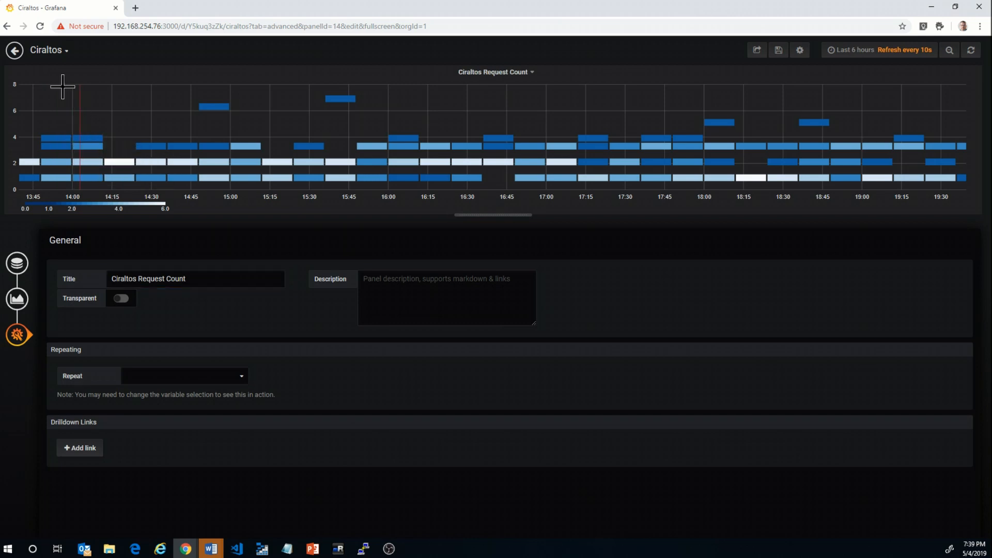
pyautogui.click(16, 52)
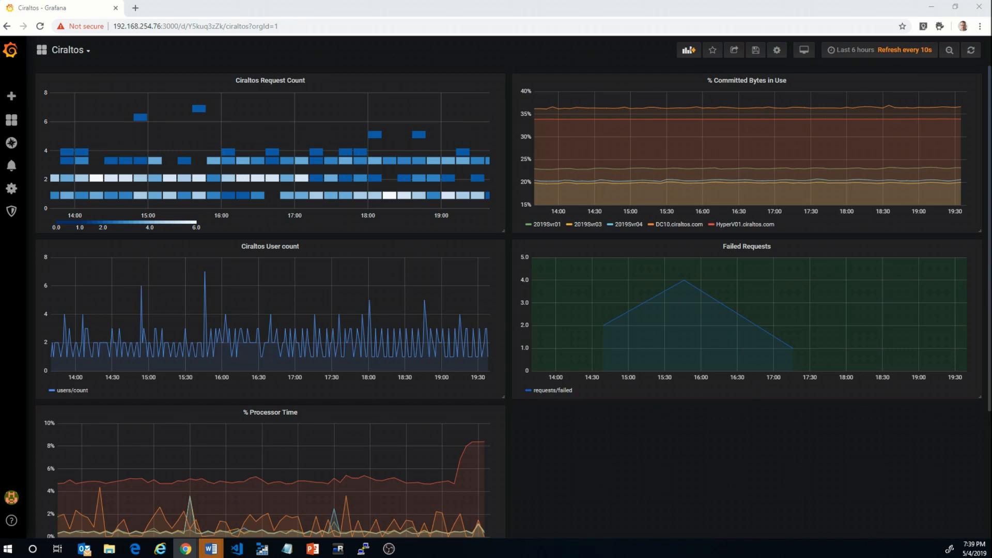
# Add another new panel to the dashboard that uses the Singlestat visualization
pyautogui.click(690, 50)
pyautogui.click(313, 149)
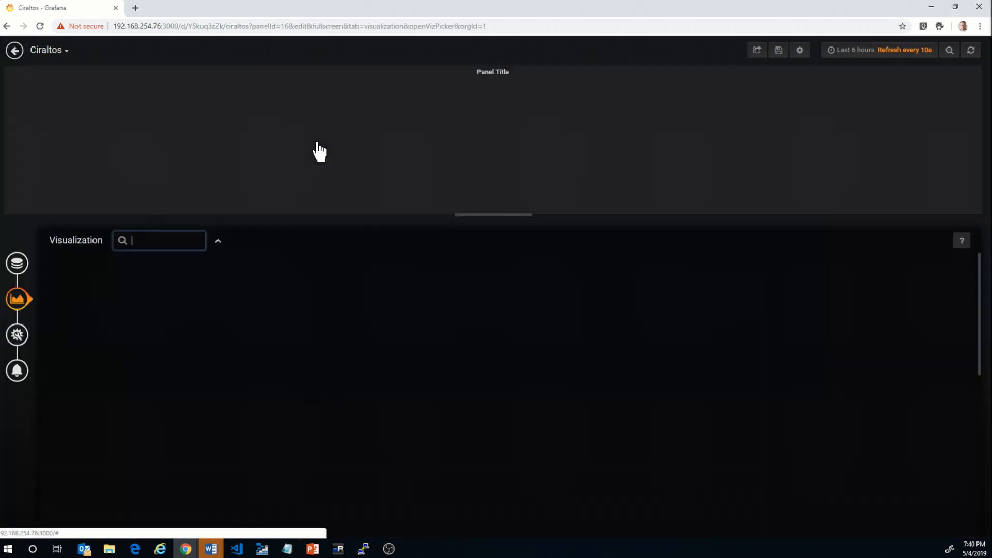
pyautogui.click(168, 289)
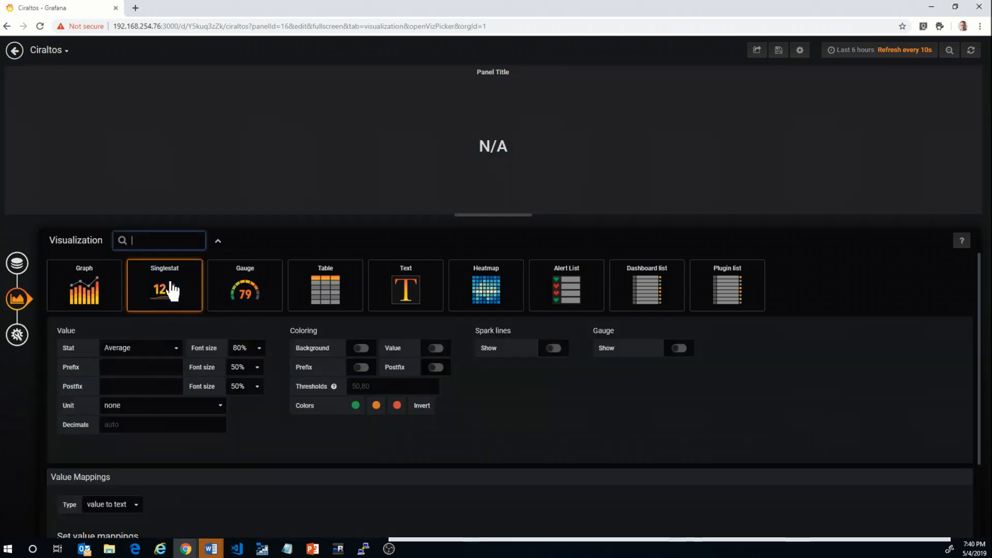
# Set the Singlestat panel's query to the Application Insights service with the availabilityResults/availabilityPercentage metric
pyautogui.click(17, 264)
pyautogui.click(211, 300)
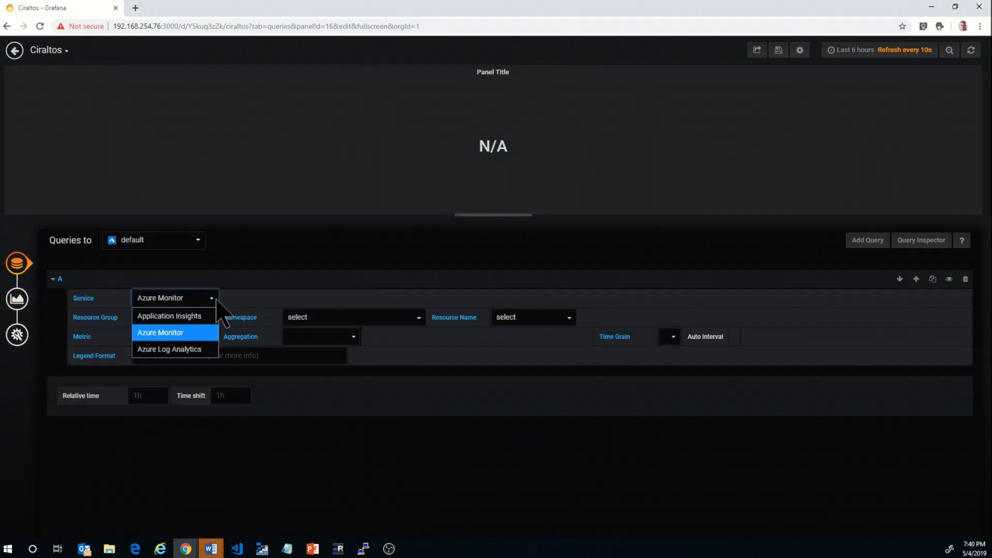
pyautogui.click(171, 316)
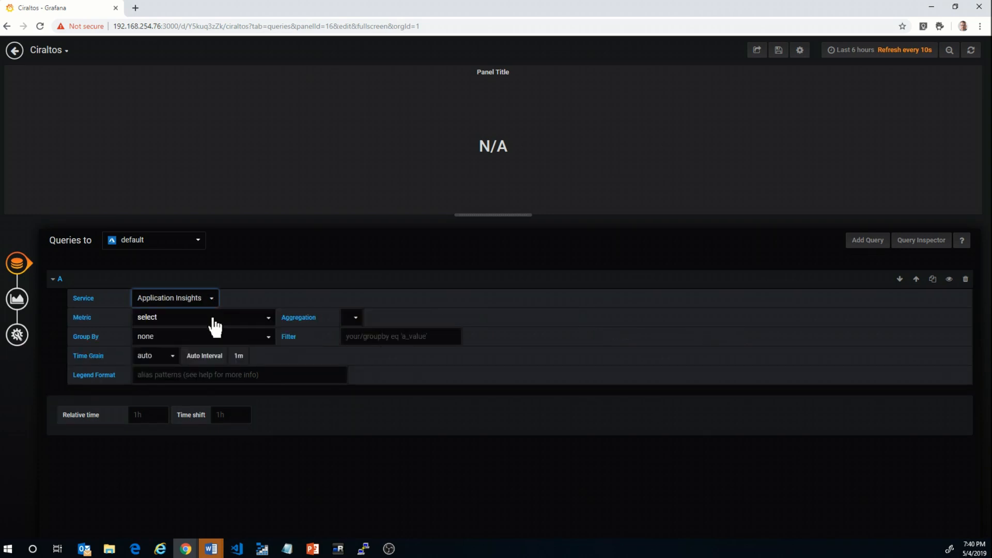
pyautogui.click(269, 319)
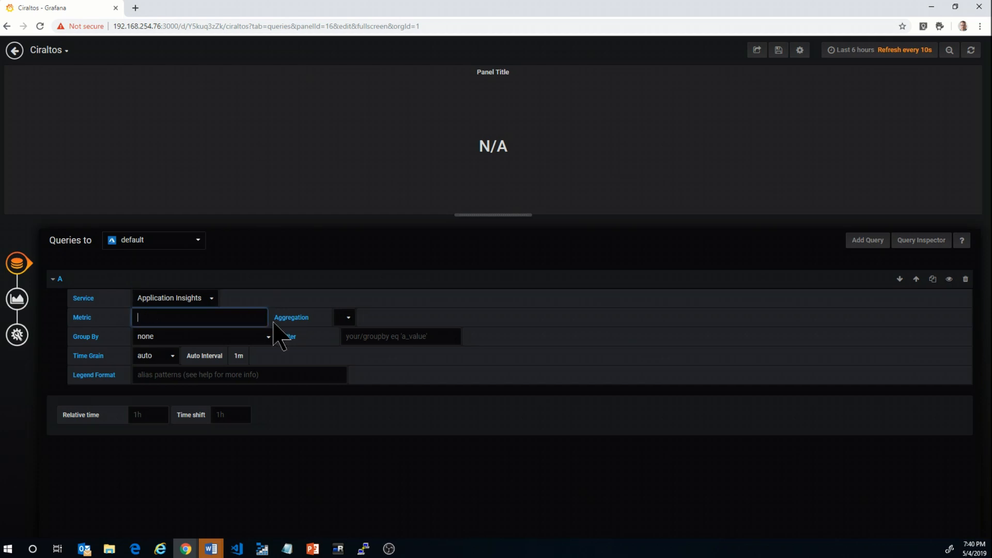
pyautogui.scroll(-2, 235, 407)
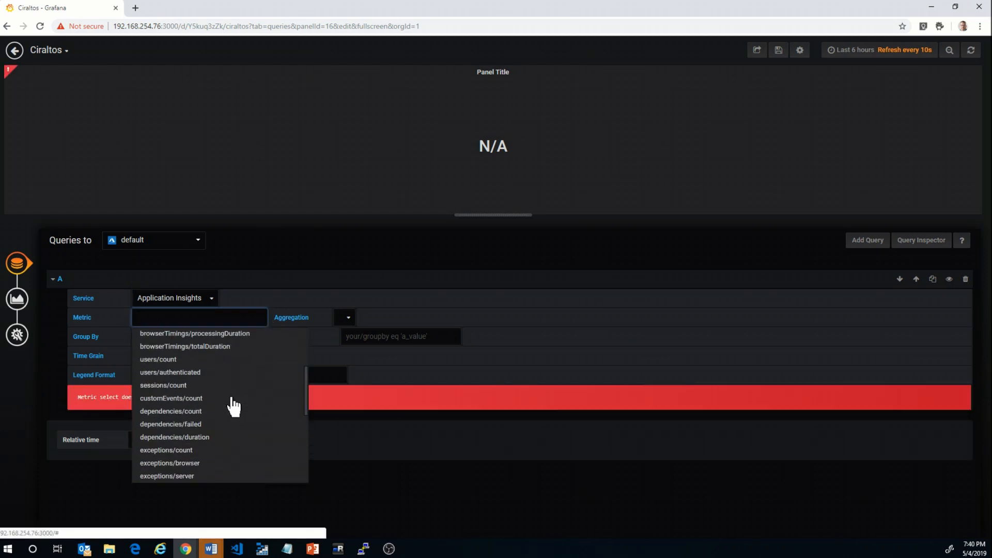
pyautogui.scroll(3, 234, 407)
pyautogui.write('a')
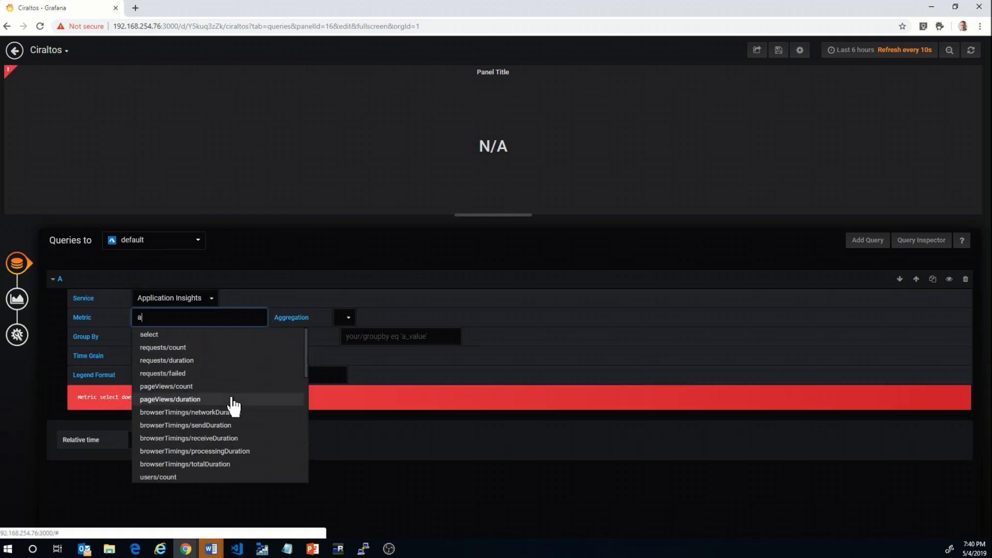
pyautogui.write('v')
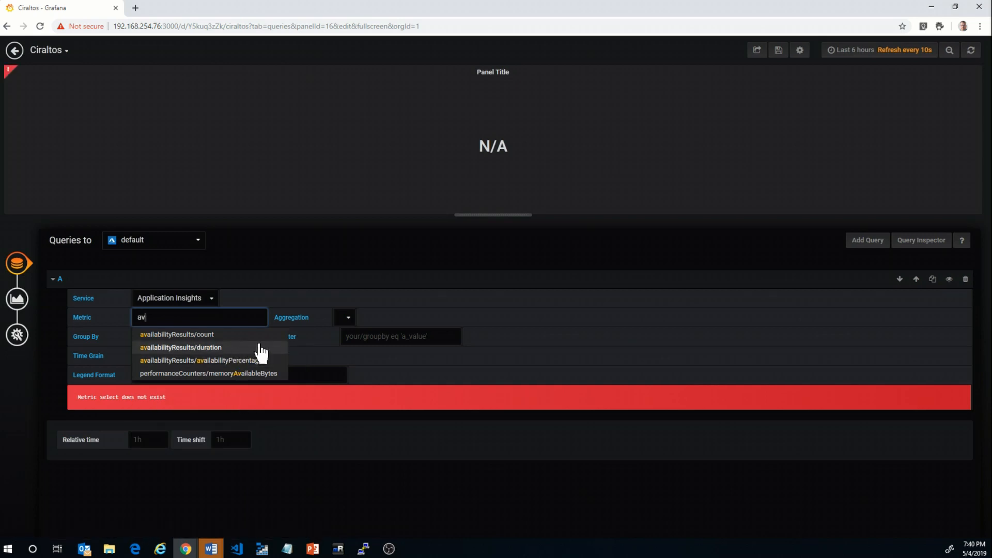
pyautogui.click(266, 360)
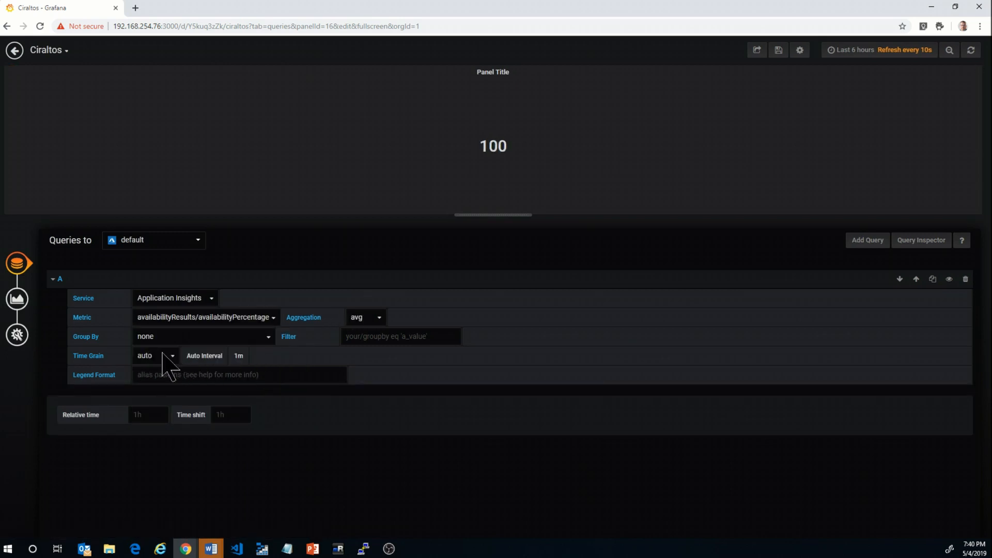
# Set the unit of the availability value to percent (0-100)
pyautogui.click(17, 299)
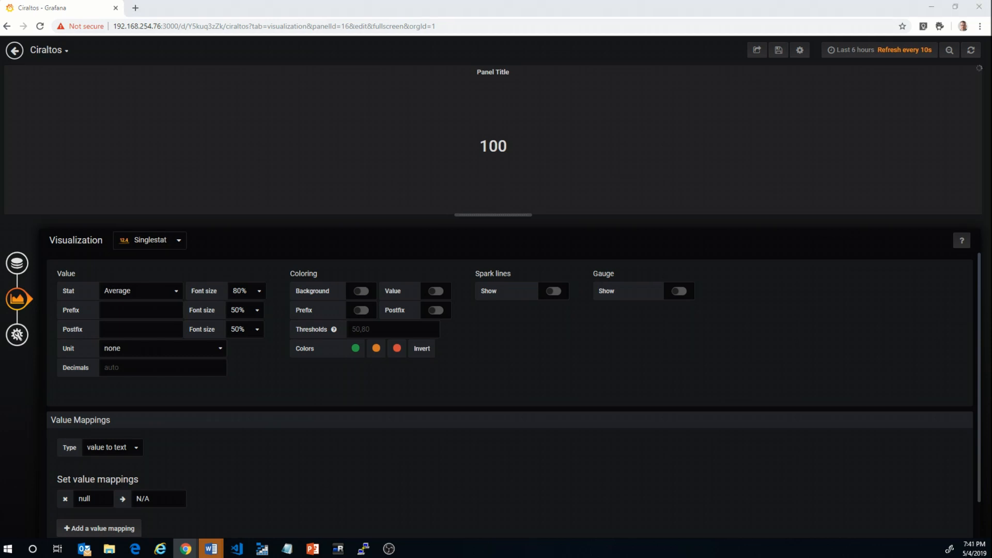
pyautogui.click(219, 349)
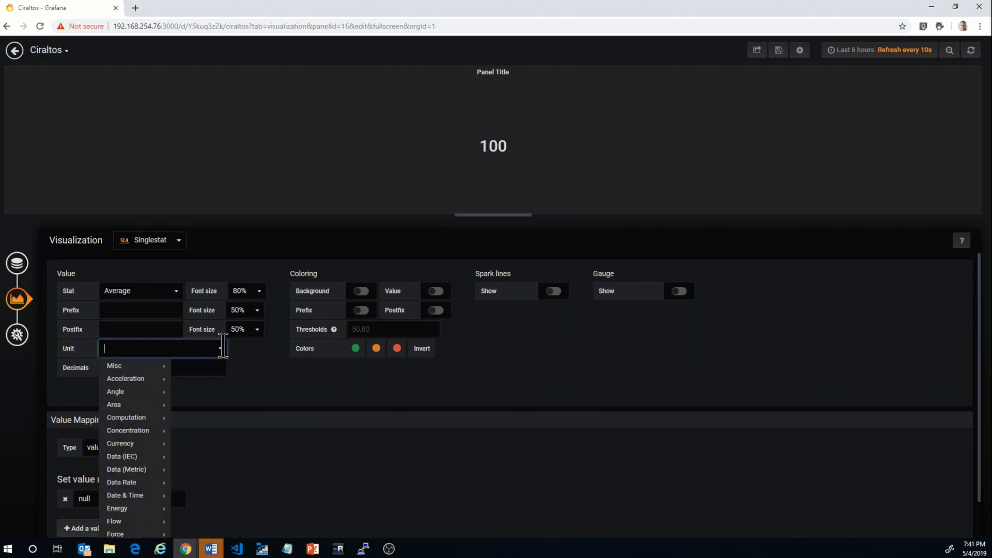
pyautogui.moveTo(152, 403)
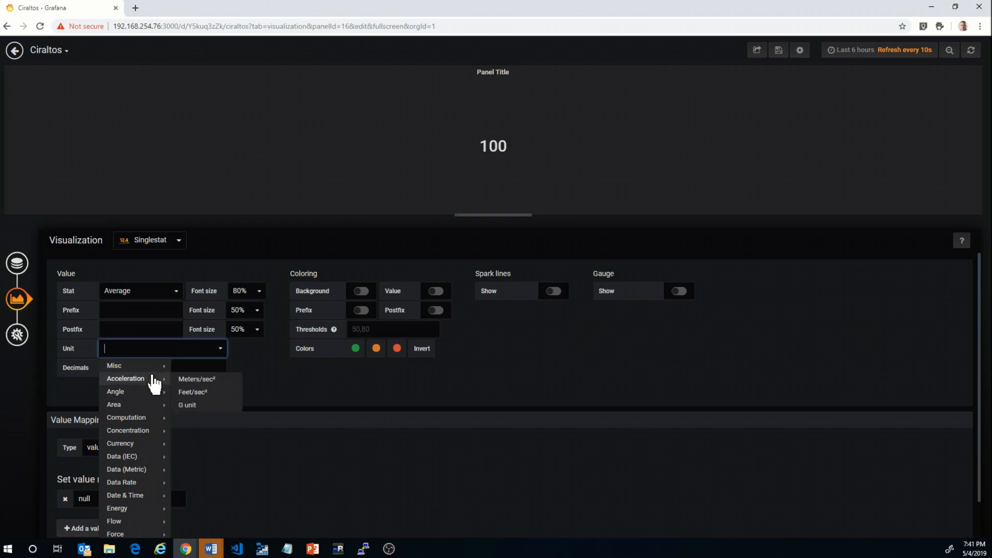
pyautogui.moveTo(154, 368)
pyautogui.click(203, 392)
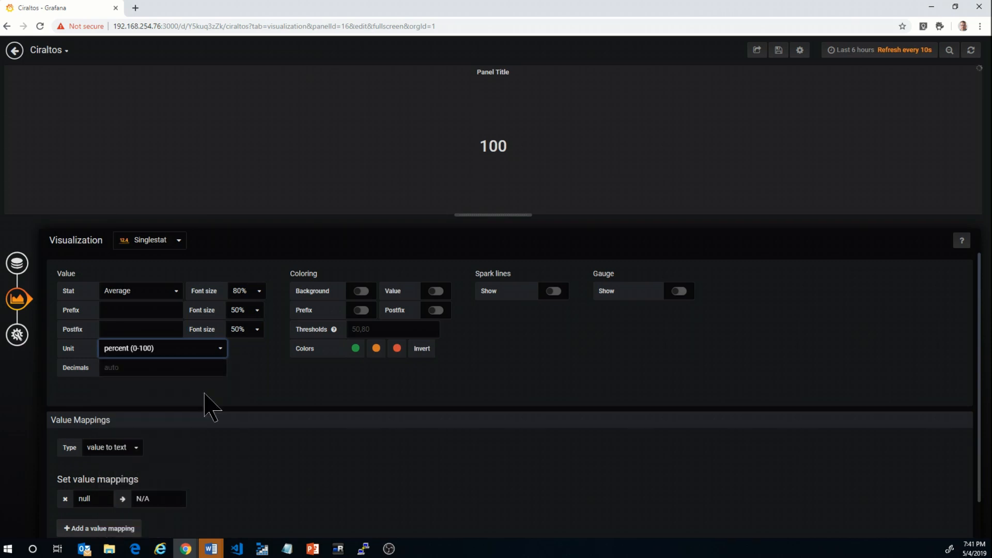
# Set the availability threshold to 90 with inverted colors, and show the value as a gauge with threshold labels
pyautogui.click(371, 329)
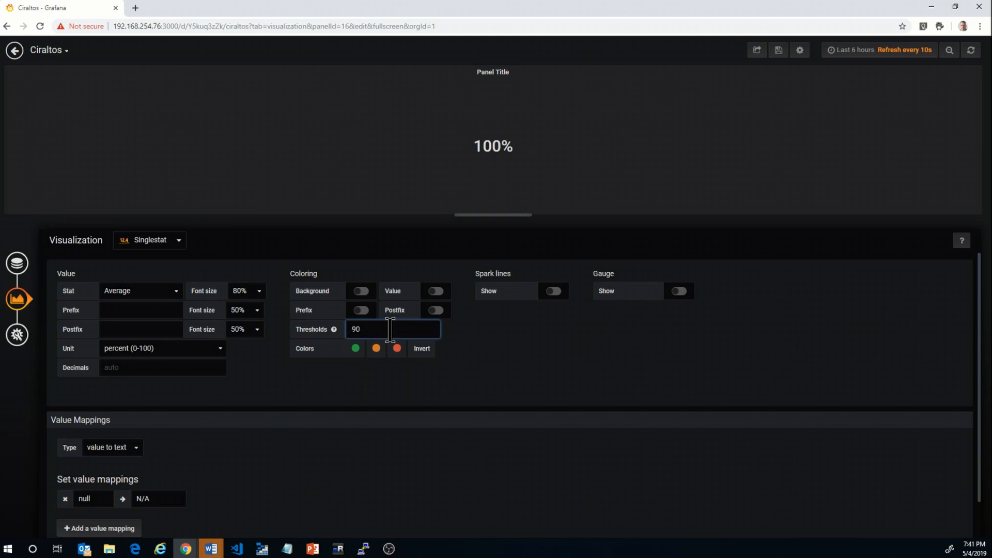
pyautogui.click(678, 292)
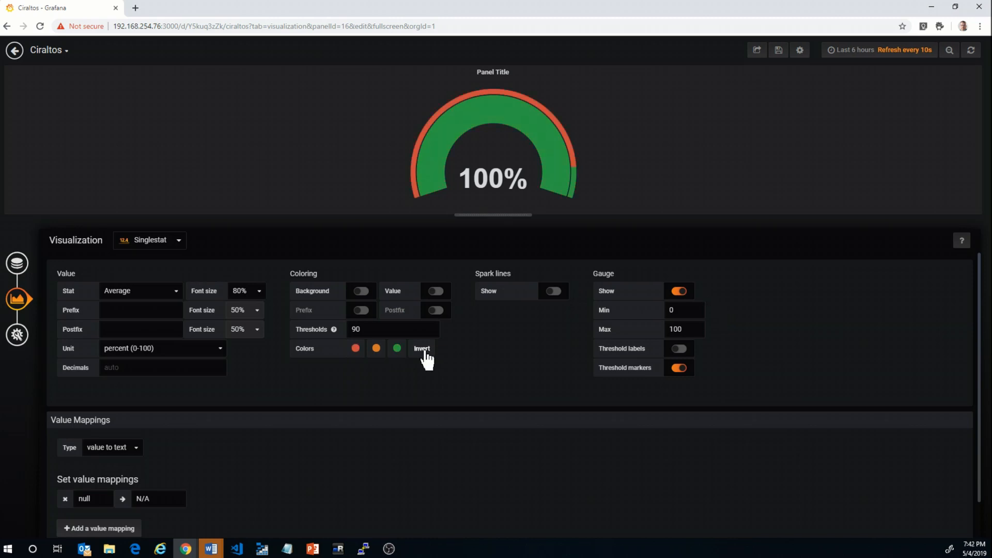
pyautogui.click(683, 349)
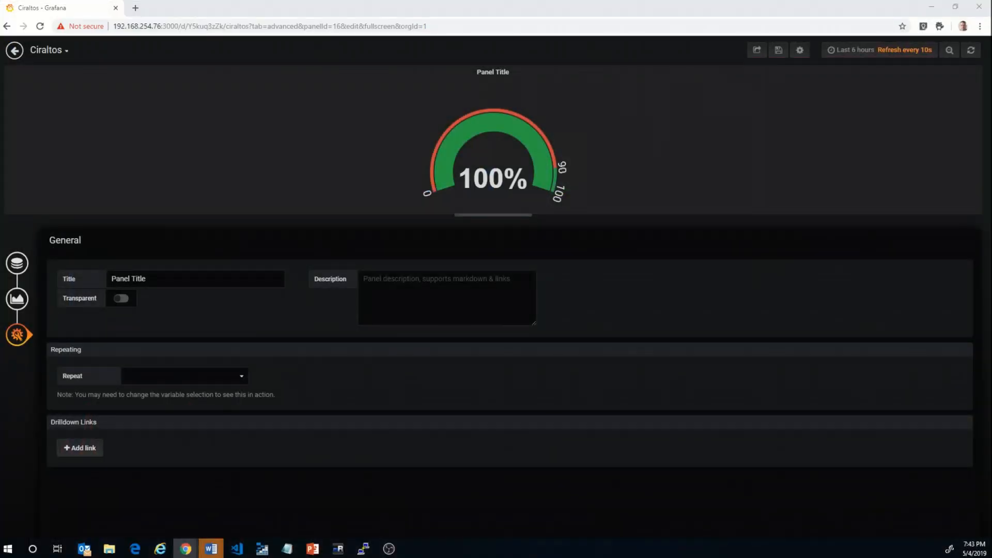
# Title the availability gauge panel "Ciraltos Availability"
pyautogui.click(188, 275)
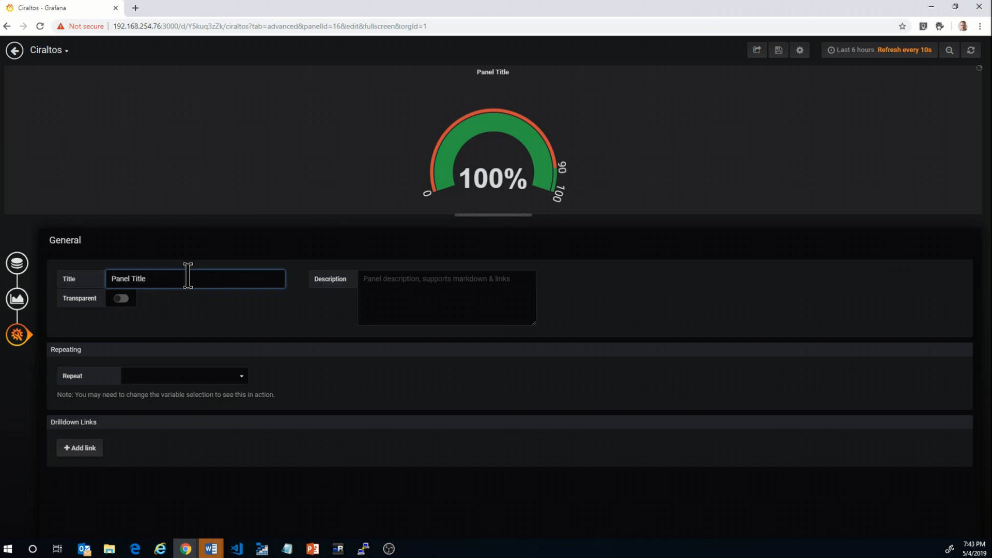
pyautogui.tripleClick(110, 280)
pyautogui.write('Ciraltos Availability')
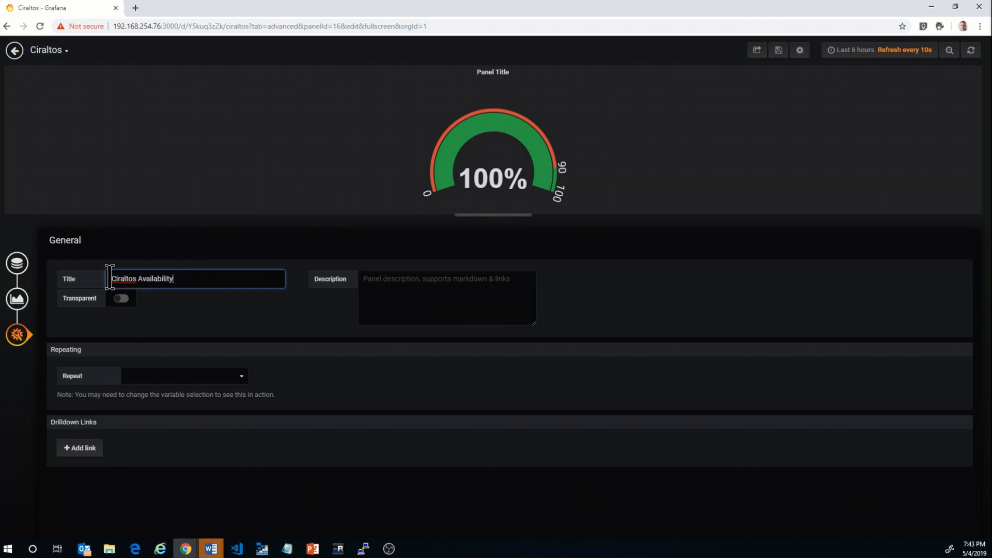
# Return to the dashboard and shrink the Ciraltos Availability panel to a smaller width and height
pyautogui.click(18, 51)
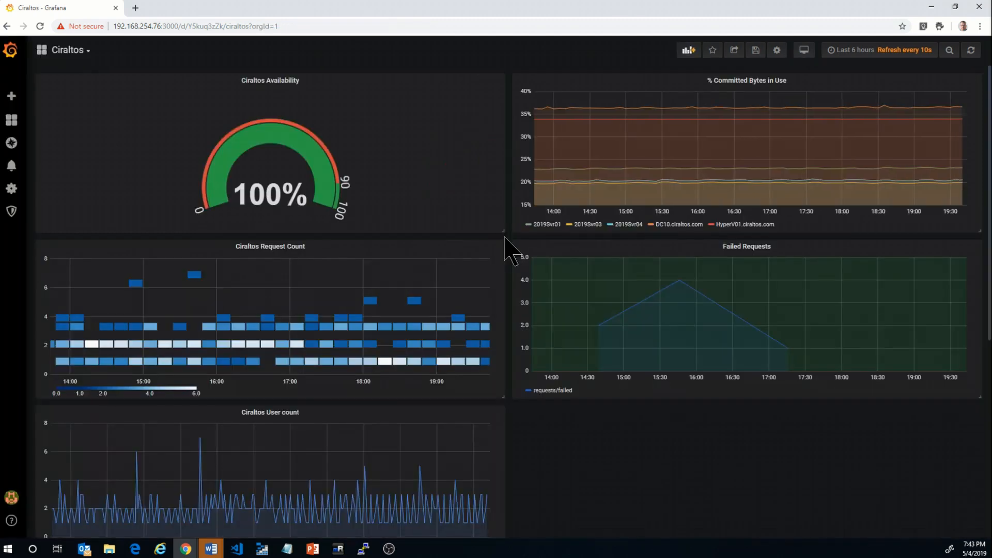
pyautogui.moveTo(497, 226); pyautogui.dragTo(243, 174)
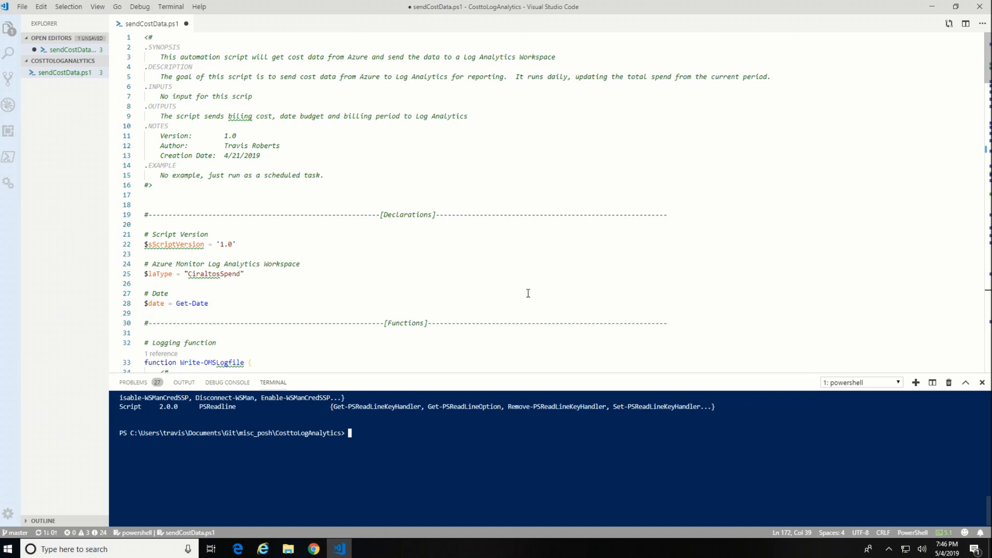
# In the sendCostData.ps1 script in Visual Studio Code, examine the execution section's Get-AzConsumptionUsageDetail and Get-AzConsumptionBudget commands
pyautogui.scroll(-20, 529, 293)
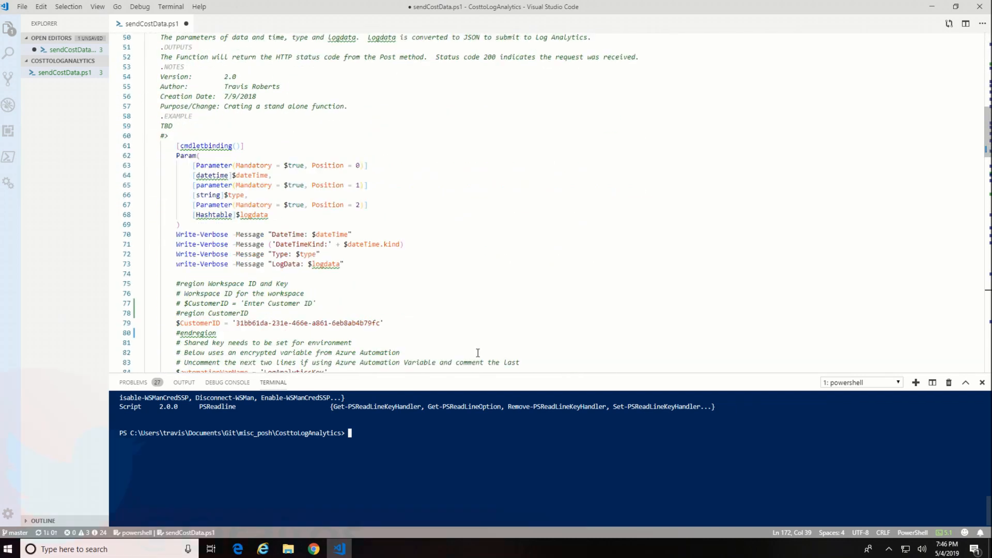
pyautogui.scroll(-20, 478, 353)
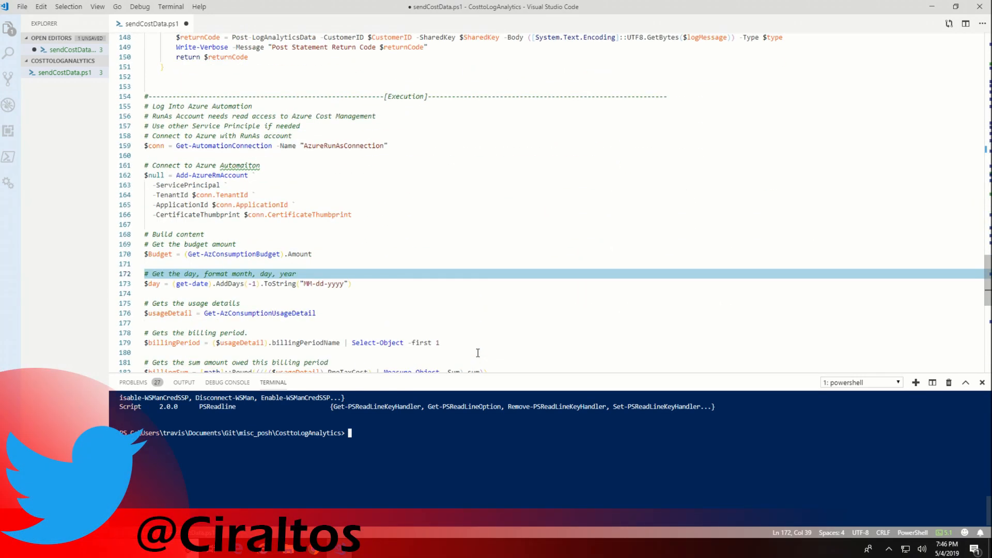
pyautogui.scroll(3, 478, 353)
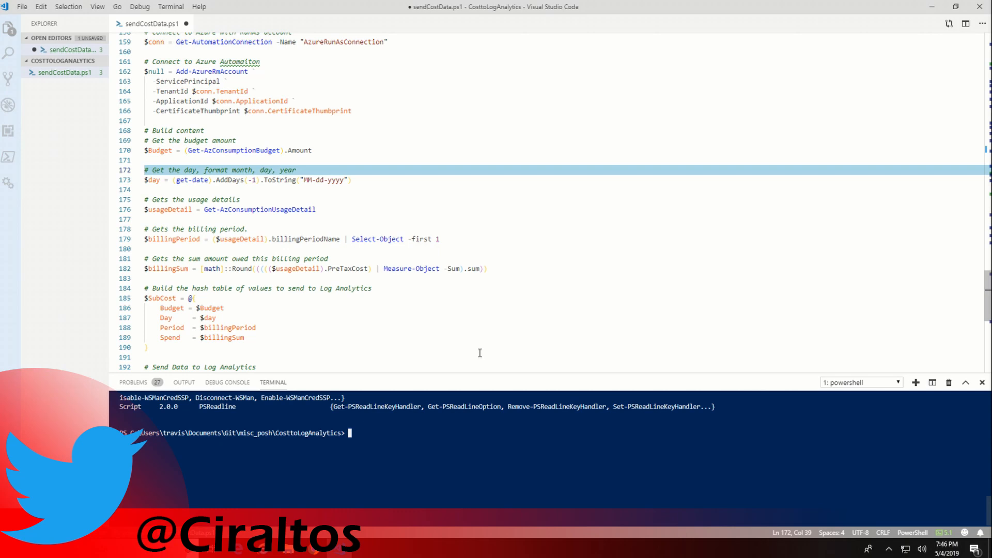
pyautogui.click(266, 208)
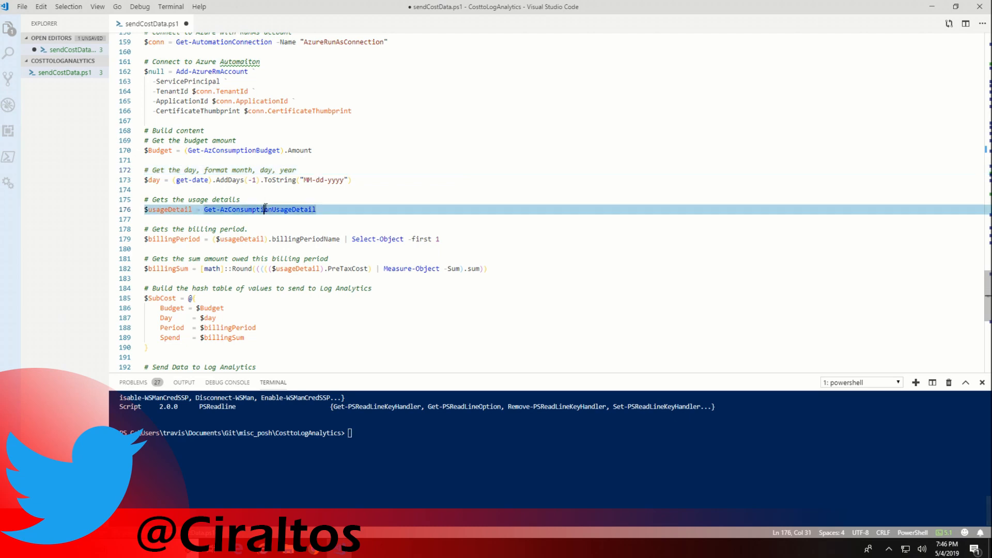
pyautogui.click(261, 151)
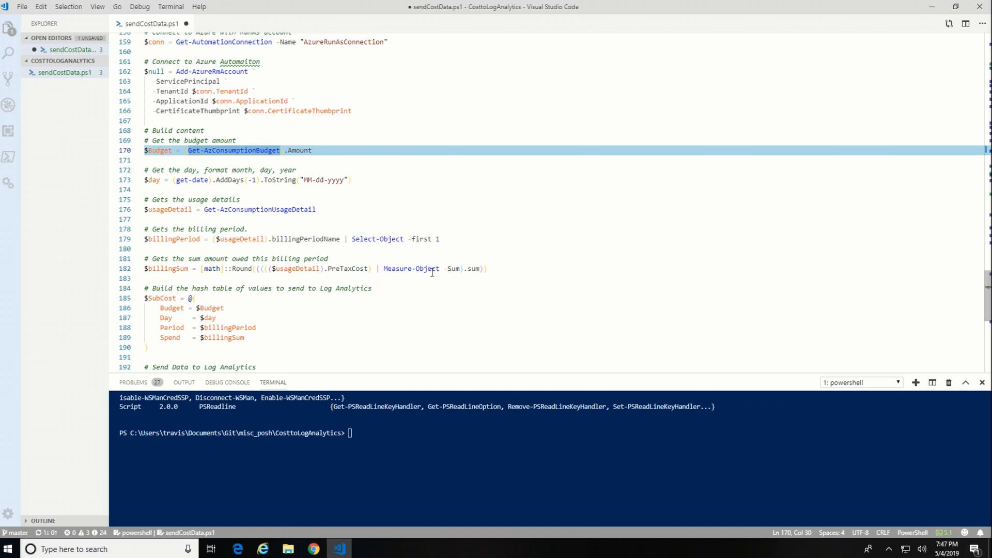
pyautogui.moveTo(433, 272)
# Review the script's declarations and Write-OMSLogfile function through to the hash table and the call that sends data to Log Analytics
pyautogui.scroll(12, 503, 264)
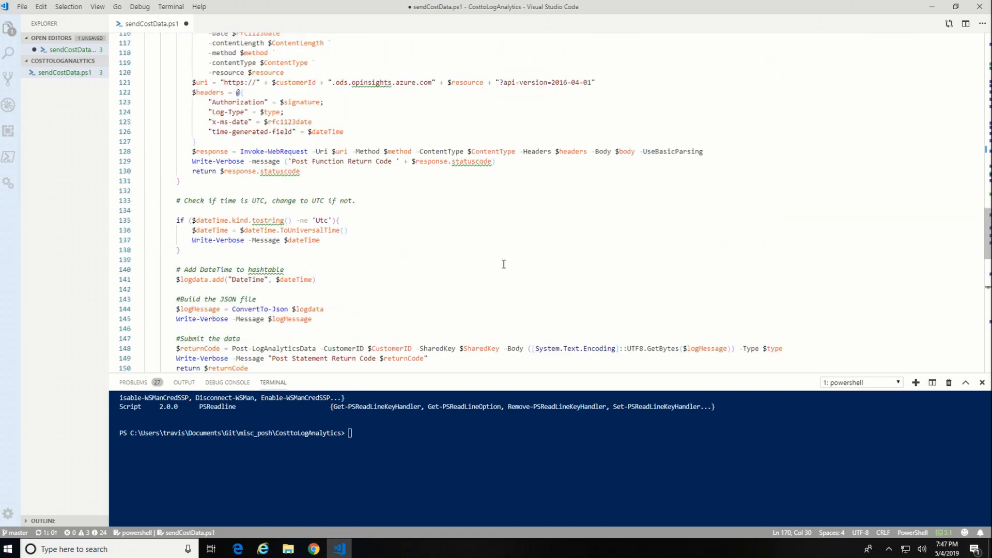
pyautogui.scroll(20, 504, 264)
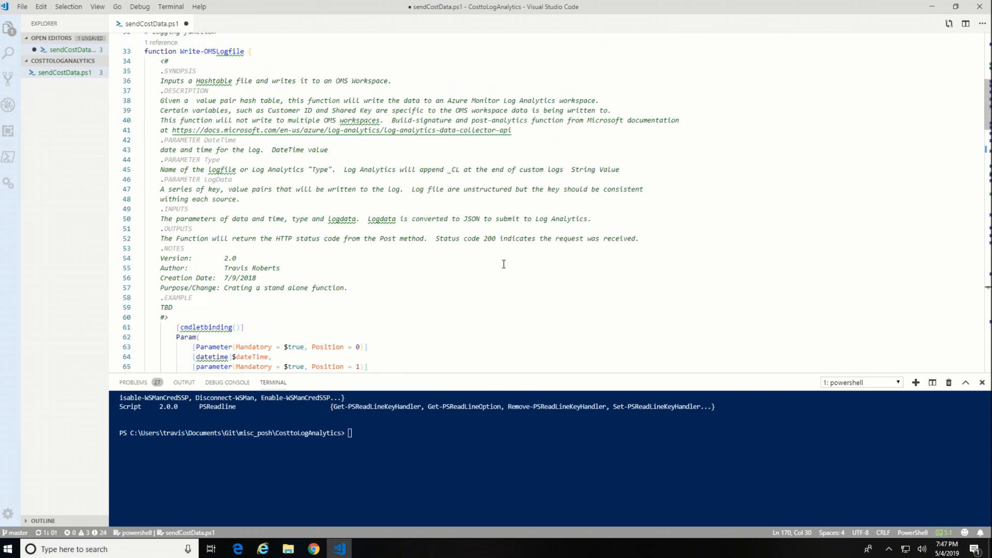
pyautogui.scroll(5, 504, 264)
pyautogui.scroll(5, 504, 265)
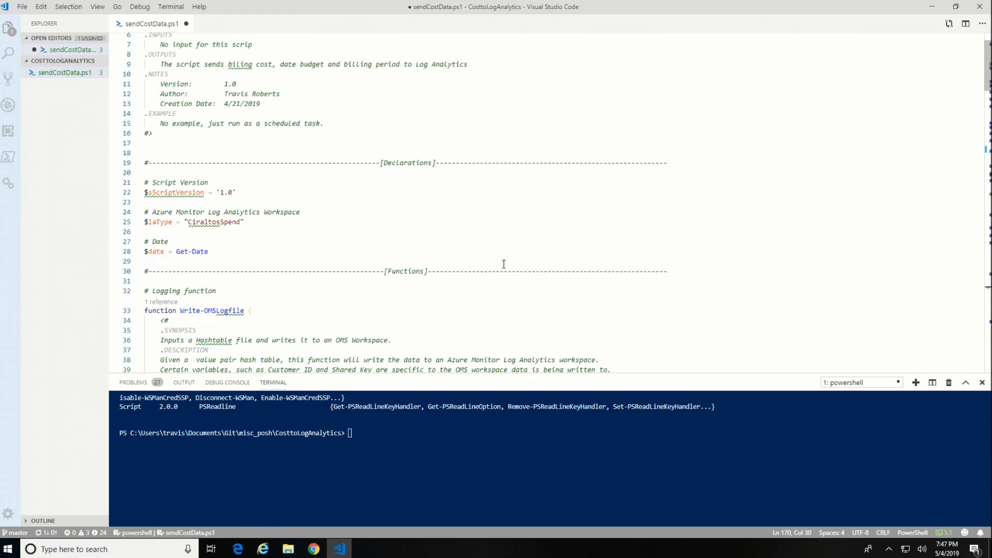
pyautogui.scroll(-6, 503, 264)
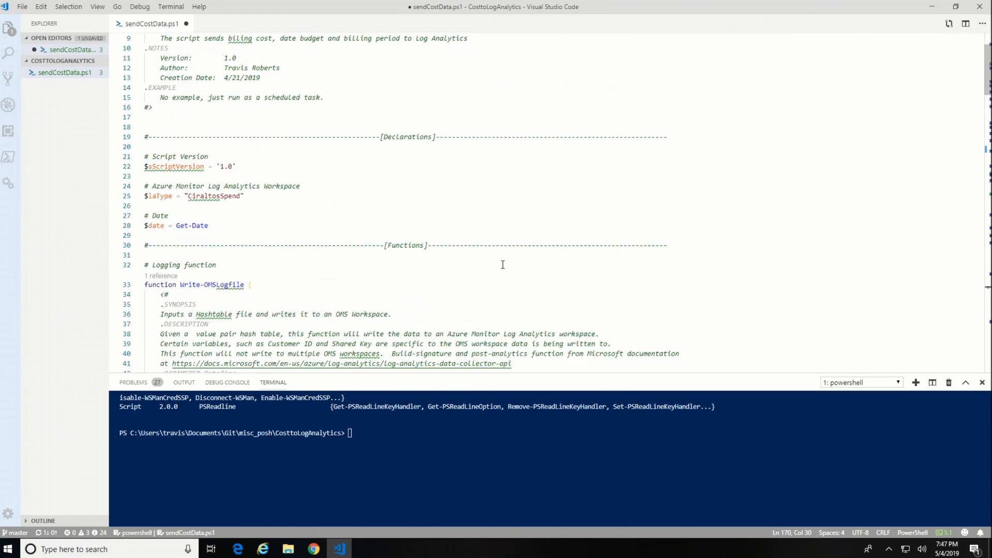
pyautogui.scroll(-12, 503, 264)
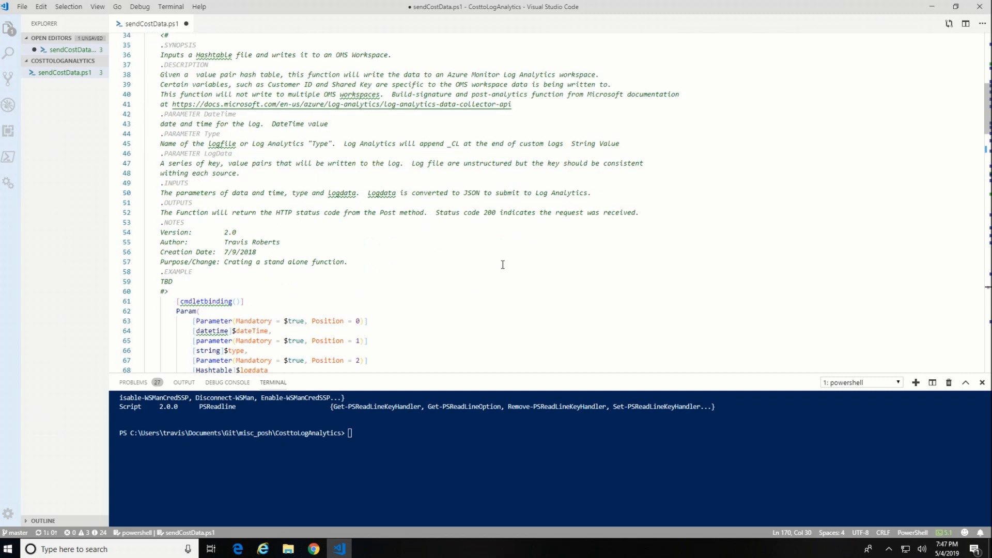
pyautogui.scroll(-14, 502, 264)
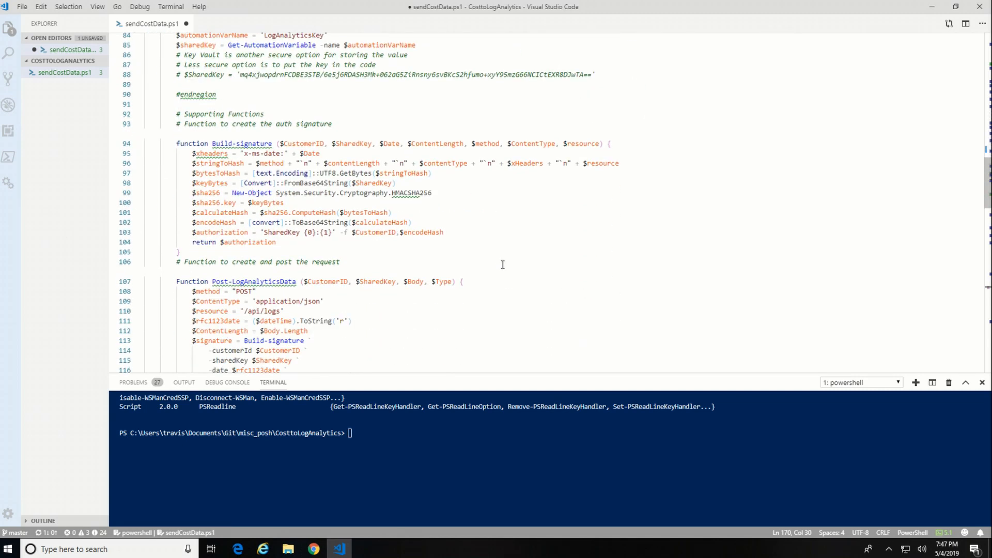
pyautogui.scroll(-12, 503, 264)
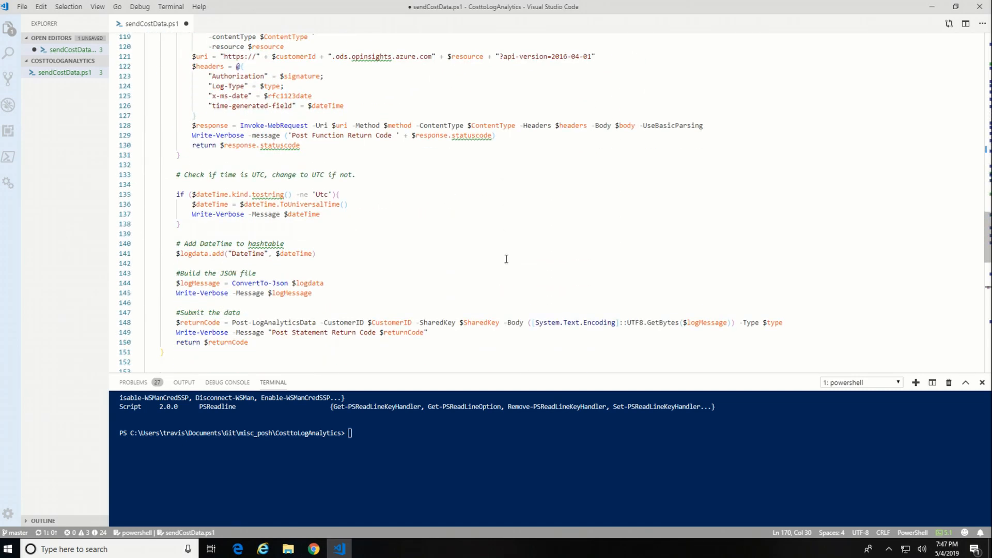
pyautogui.scroll(-4, 512, 250)
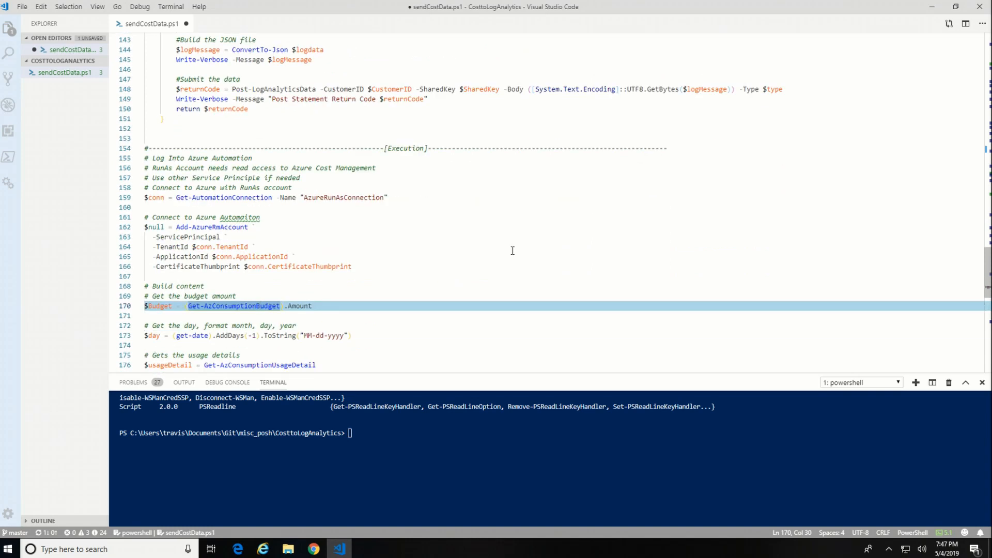
pyautogui.scroll(-7, 513, 251)
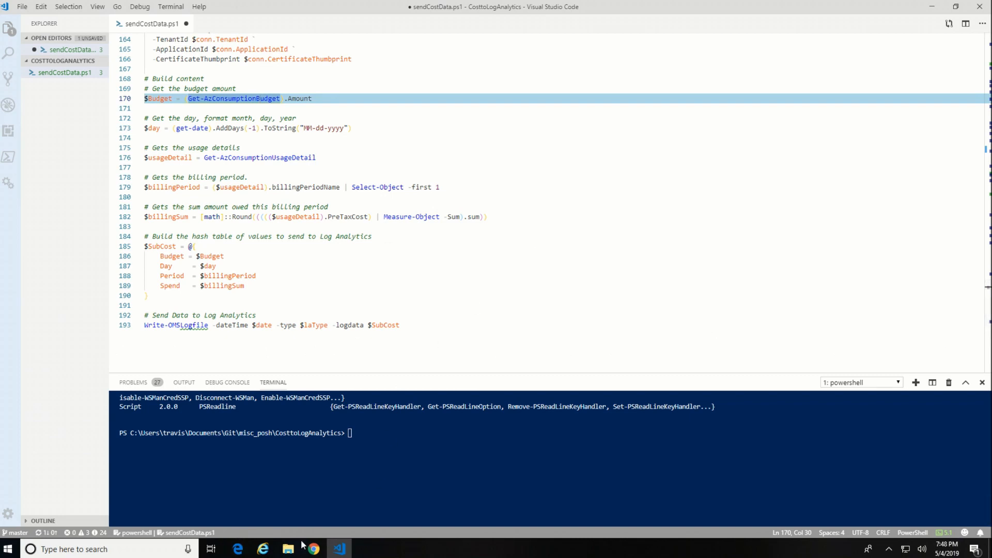
# Switch to the Azure portal's CiraltosWS logs, run the CiraltosSpend_CL query and collapse the schema pane
pyautogui.click(314, 550)
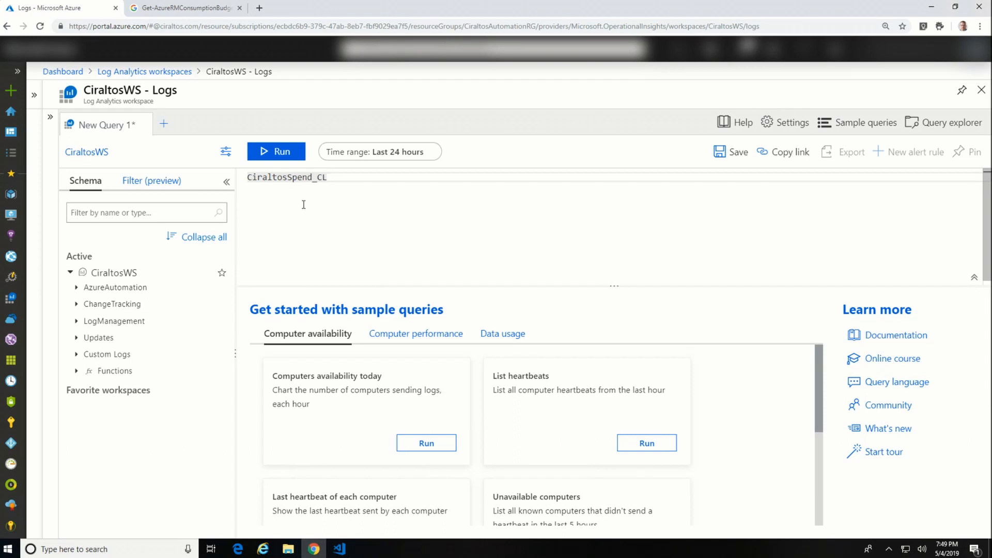
pyautogui.hotkey('shift', 'Return')
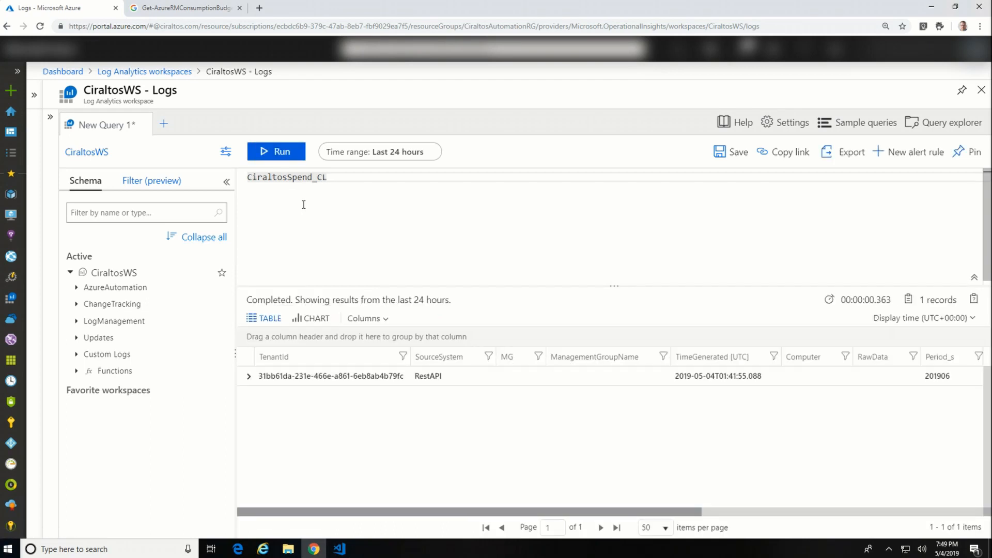
pyautogui.click(226, 181)
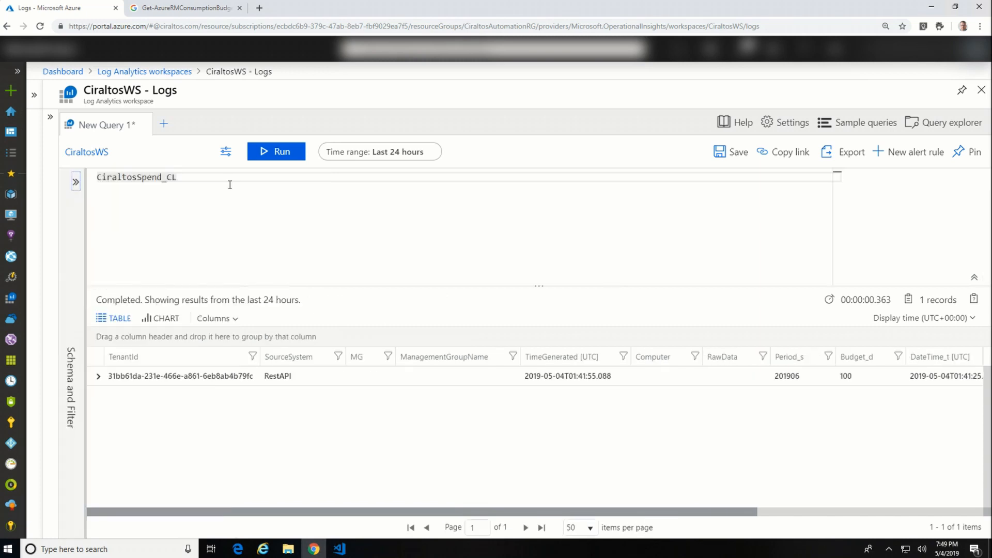
# Set the log query's time range to the last 7 days, rerun it and examine the returned spend records
pyautogui.click(389, 154)
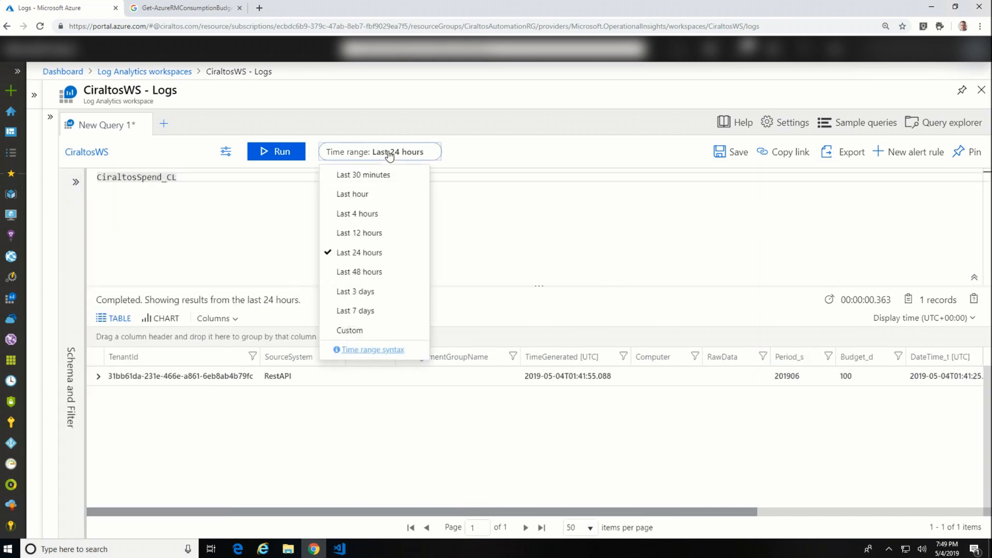
pyautogui.click(384, 313)
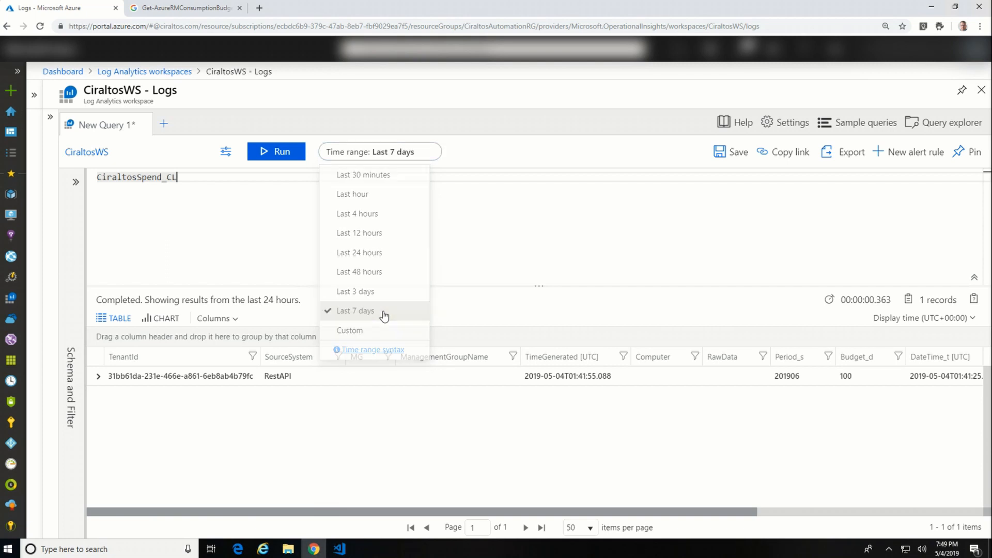
pyautogui.click(298, 163)
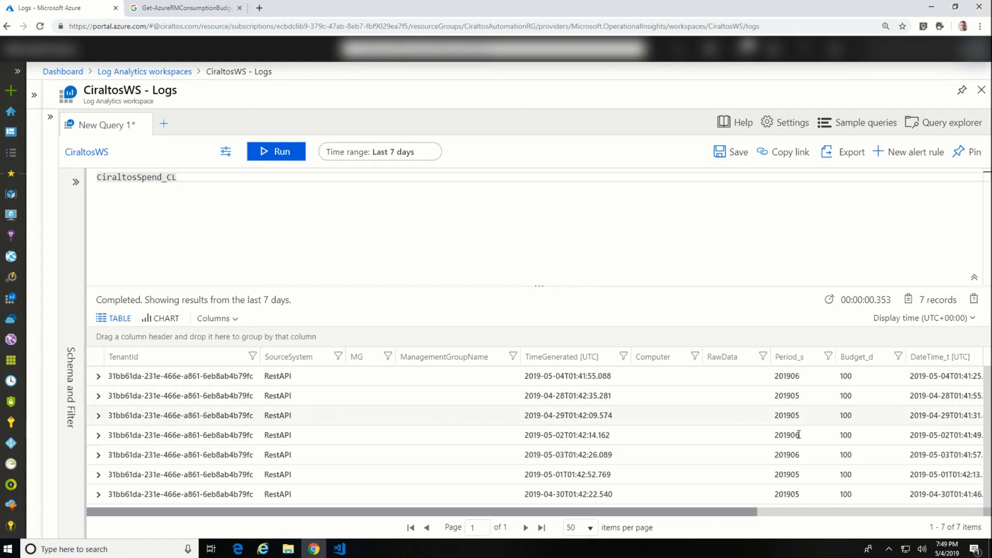
pyautogui.moveTo(747, 512); pyautogui.dragTo(750, 511)
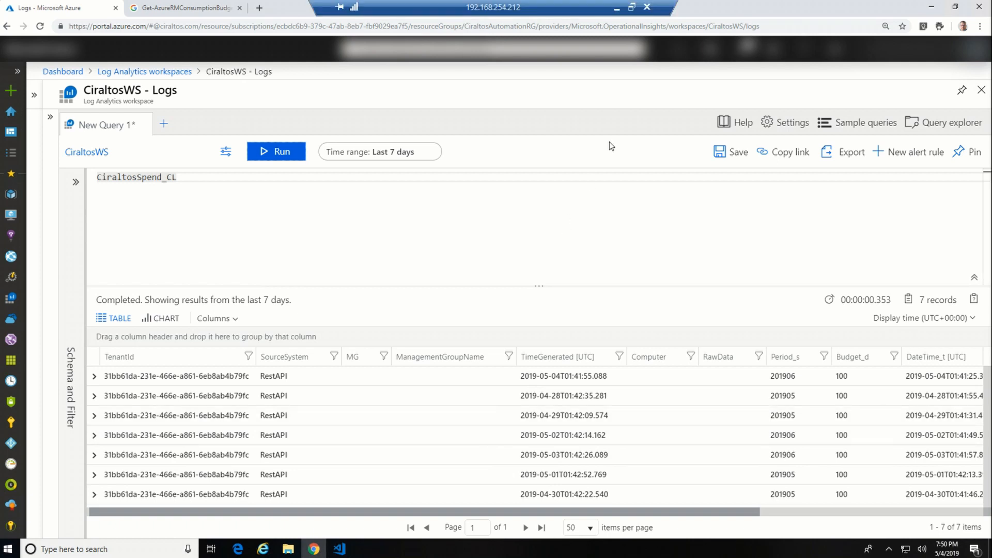
# Return from the remote session to the Grafana dashboard and add a new panel with the Singlestat visualization
pyautogui.click(617, 7)
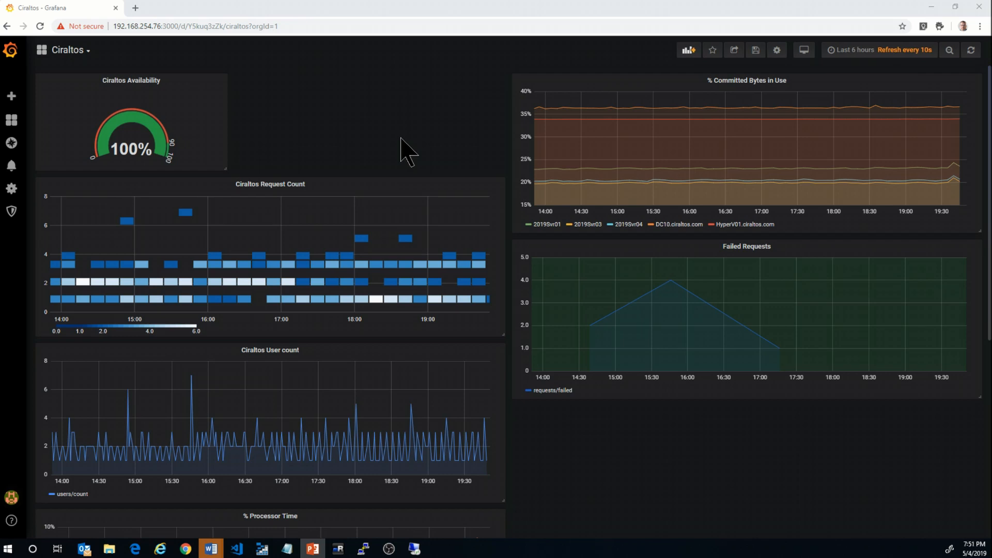
pyautogui.click(689, 51)
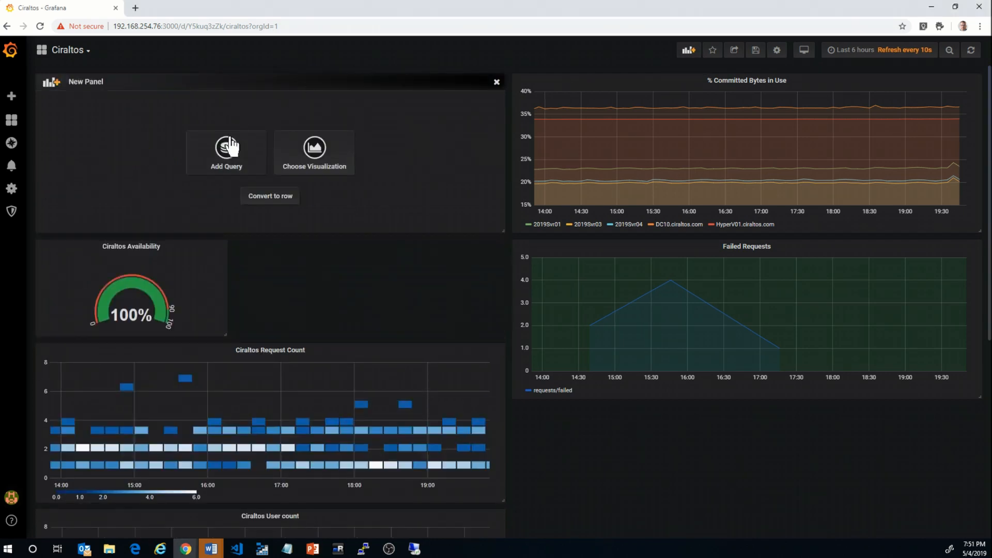
pyautogui.click(312, 150)
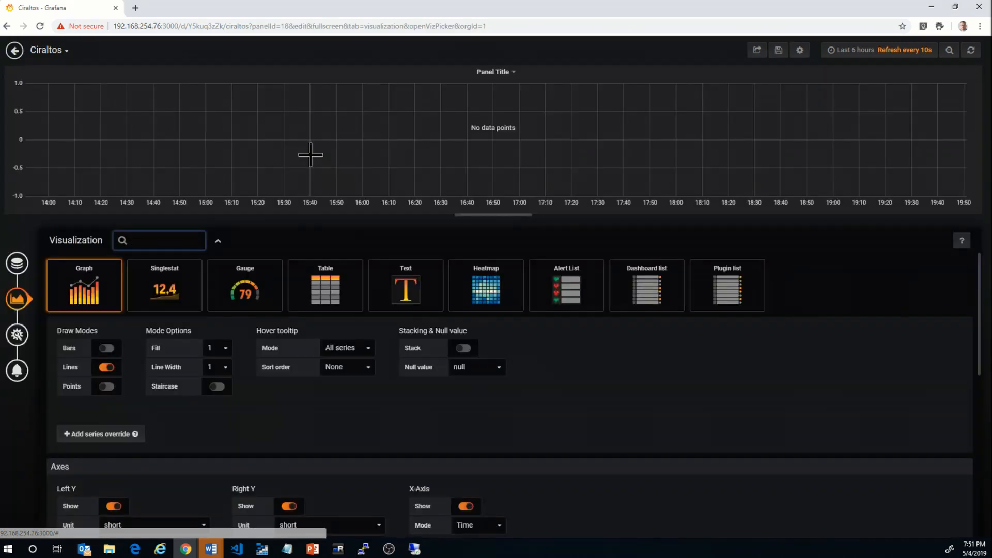
pyautogui.click(174, 284)
# Set the panel to Azure Log Analytics and query CiraltosSpend_CL since ago(24h), top 1 by TimeGenerated desc, projecting Period, Day, Budget and PeriodSpend
pyautogui.click(30, 266)
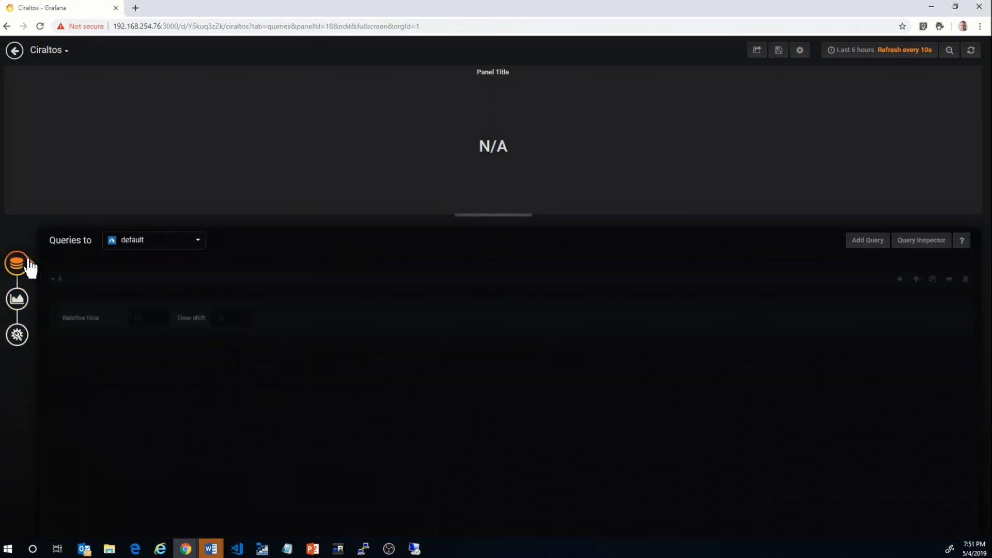
pyautogui.click(210, 300)
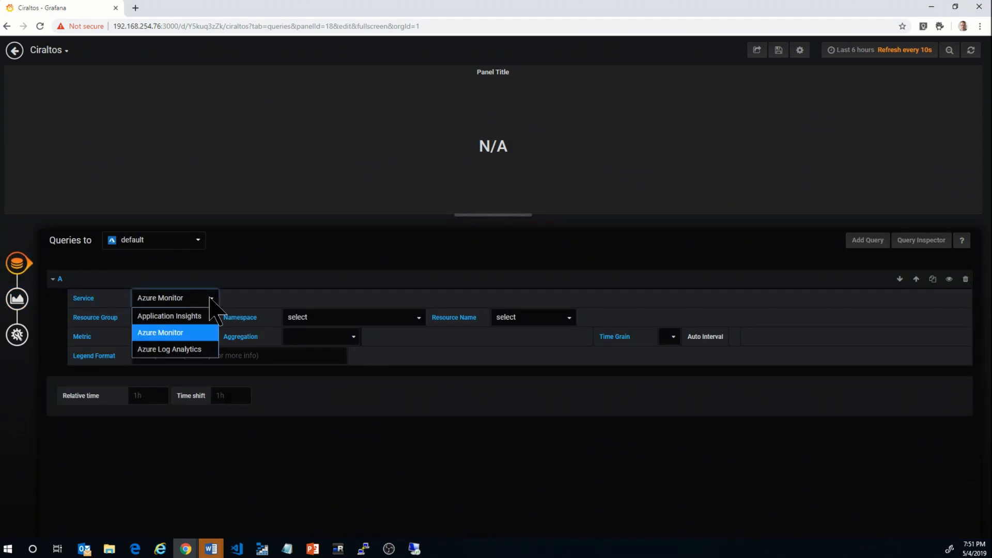
pyautogui.click(202, 350)
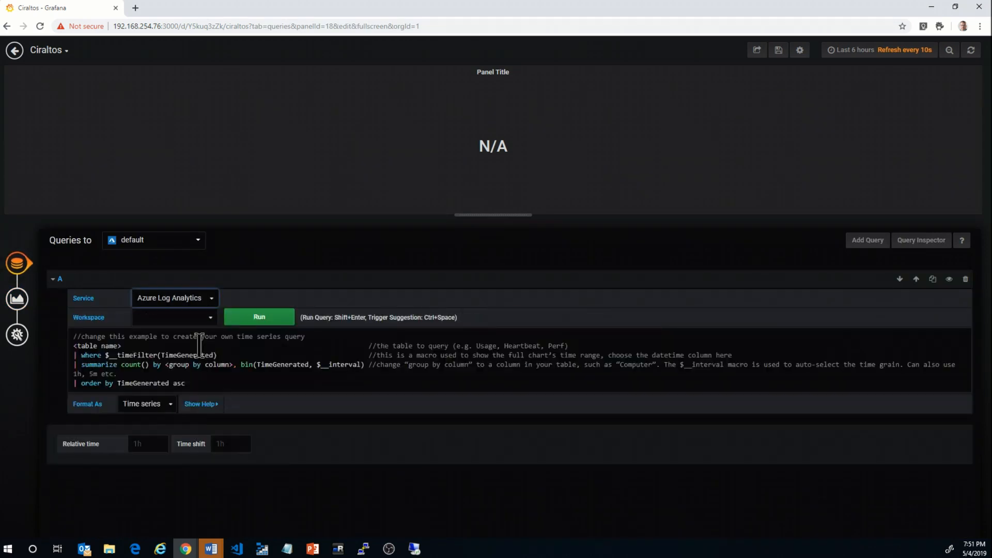
pyautogui.click(238, 385)
pyautogui.hotkey('ctrl', 'a')
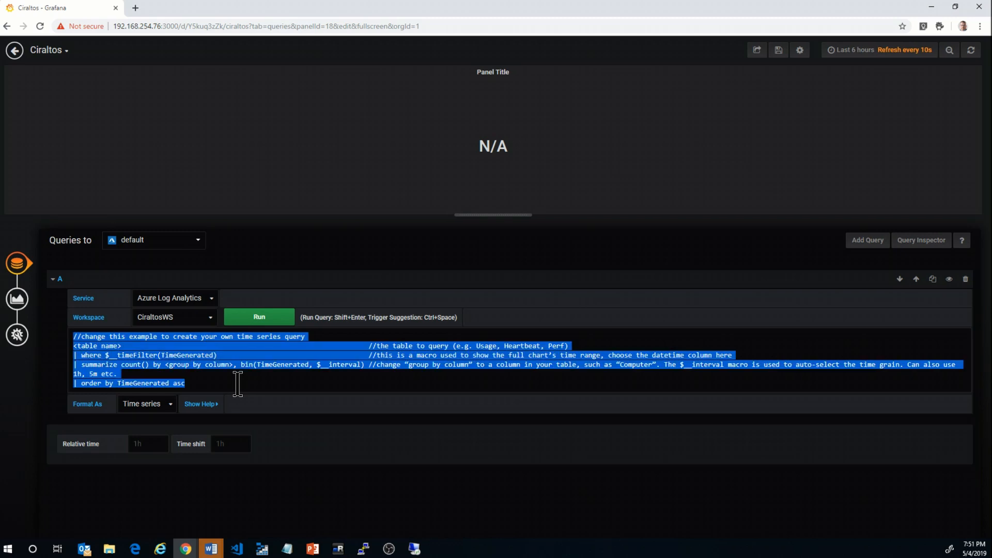
pyautogui.write('CiraltosSpend_CL | where TimeGenerated >= ago(24h) | top 1 by TimeGenerated desc | project Period = Period_s         , Day = Day_s         , Budget = Budget_d         , PeriodSpend = Spend_d')
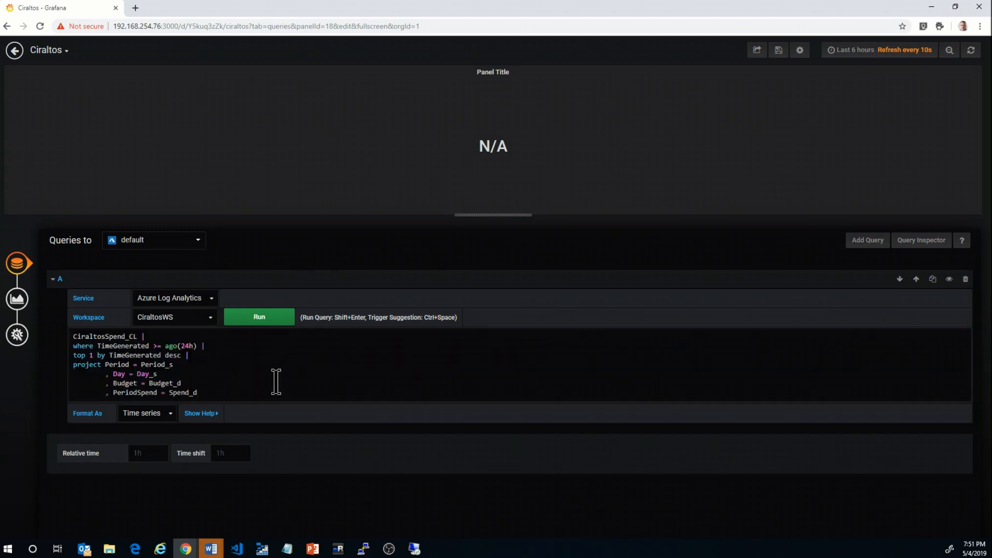
# Format the spend query's result as Table and run the query
pyautogui.click(258, 320)
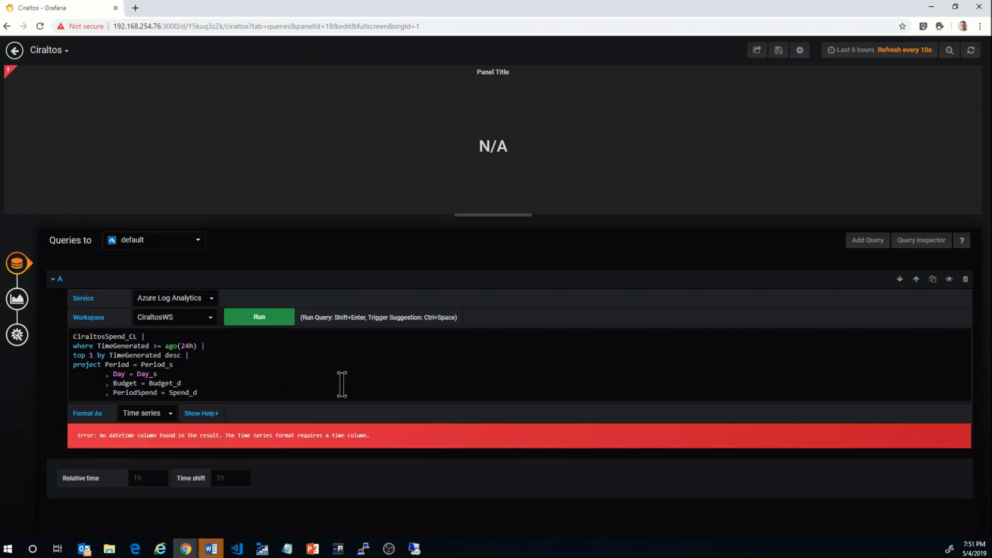
pyautogui.click(170, 416)
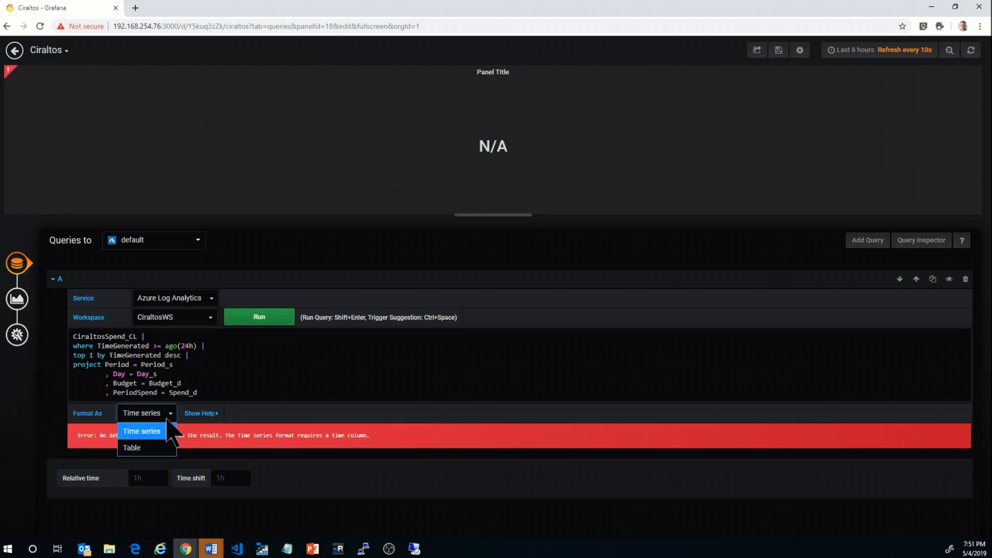
pyautogui.click(156, 447)
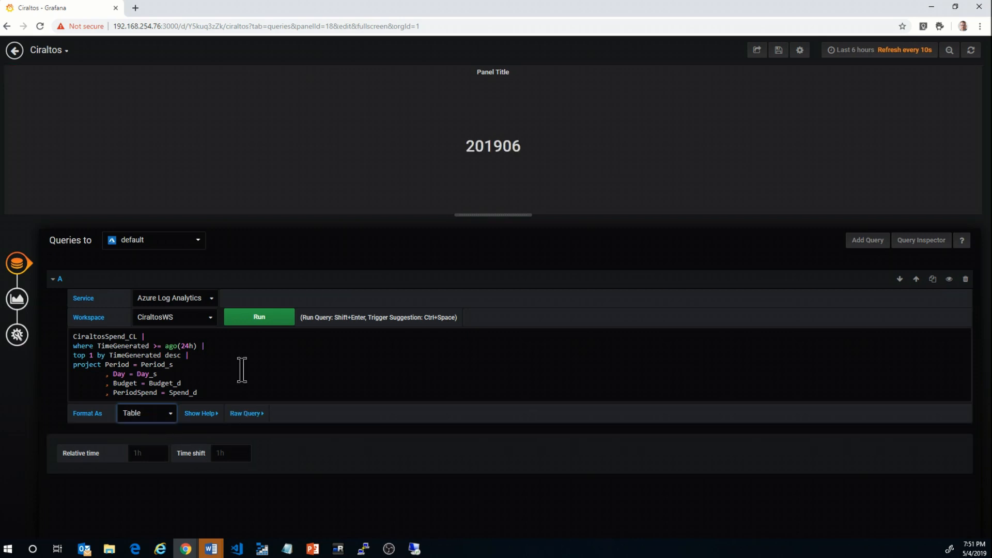
pyautogui.click(268, 327)
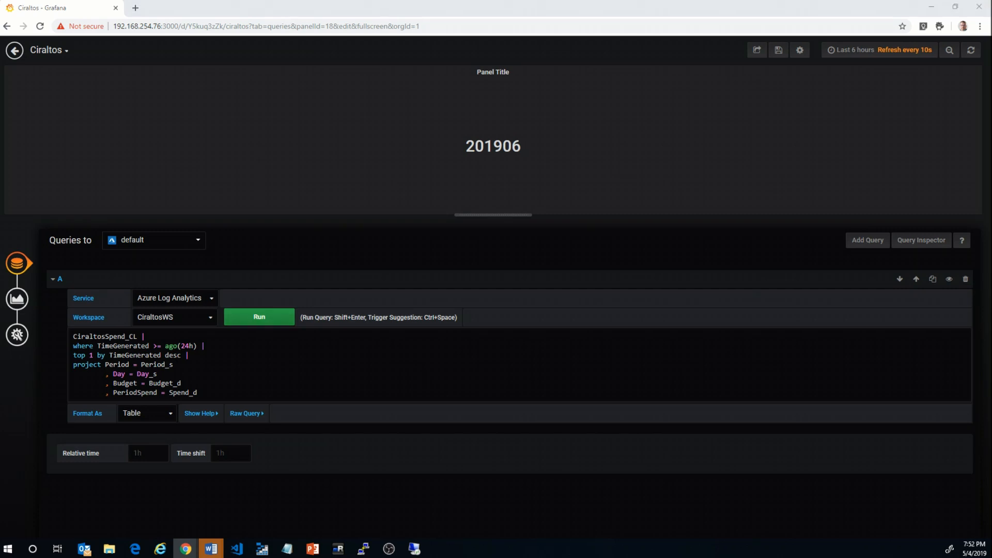
# Display the PeriodSpend column as the Singlestat value with a 50% font size
pyautogui.click(14, 303)
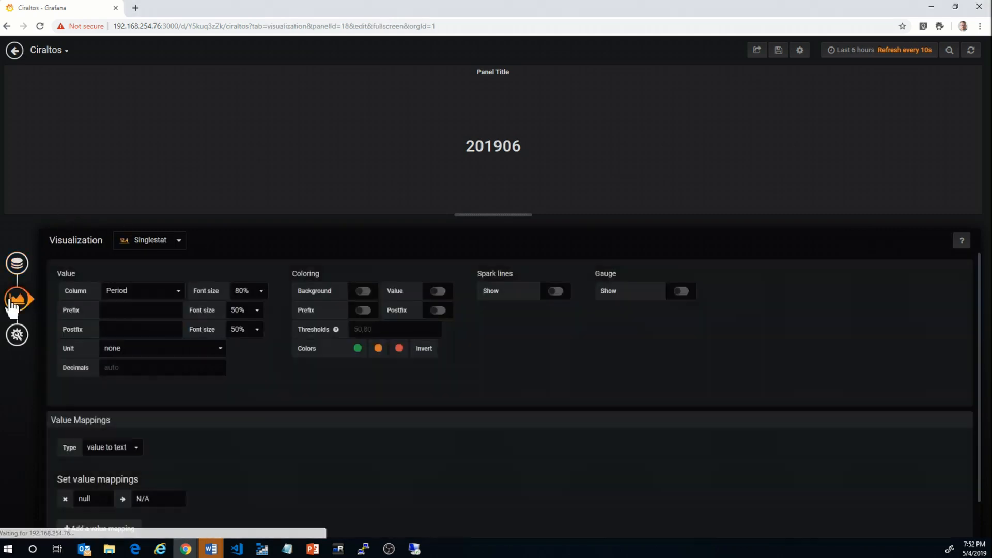
pyautogui.click(176, 291)
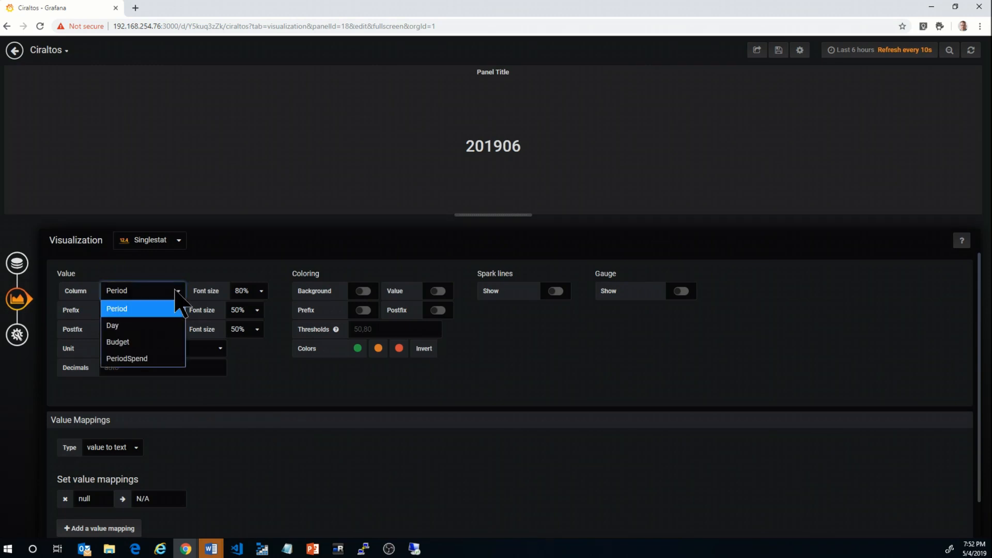
pyautogui.click(154, 359)
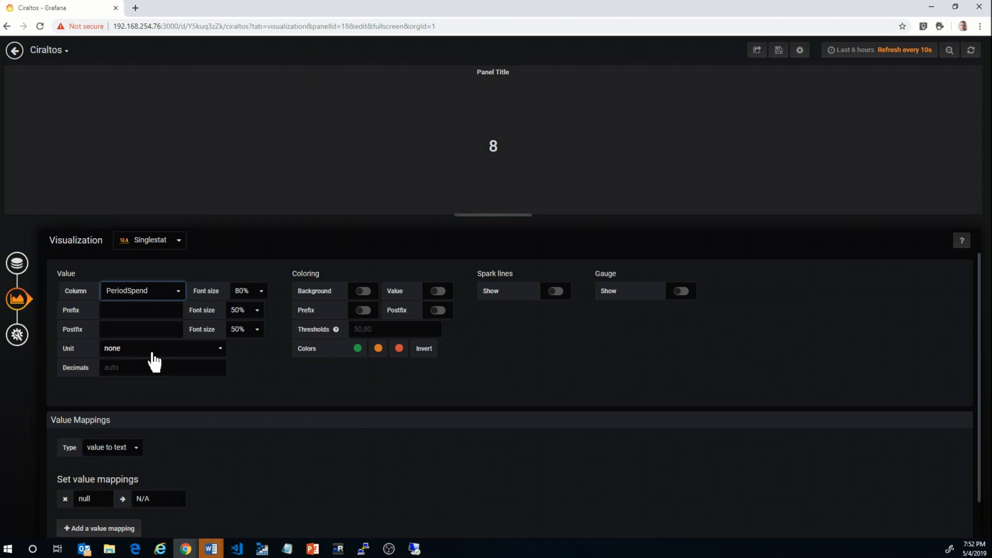
pyautogui.click(261, 292)
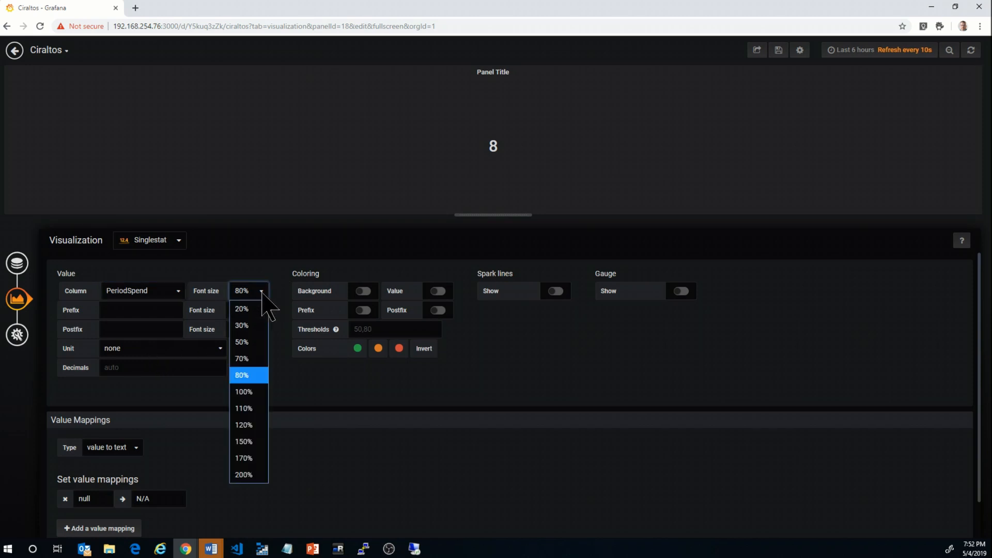
pyautogui.click(253, 342)
# Give the spend value the prefix "Spend" and set its unit to Dollars ($)
pyautogui.click(131, 311)
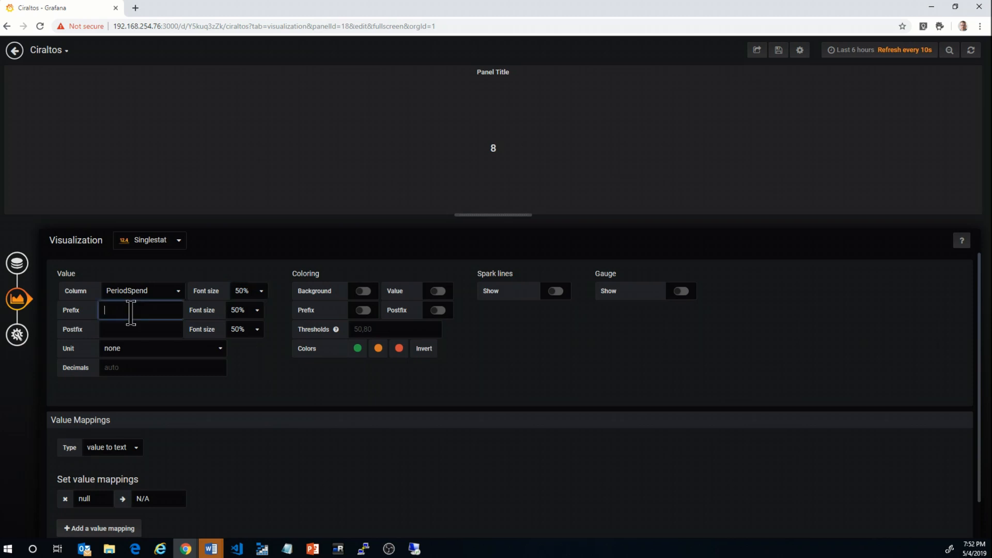
pyautogui.write('Spend')
pyautogui.click(219, 348)
pyautogui.moveTo(151, 367)
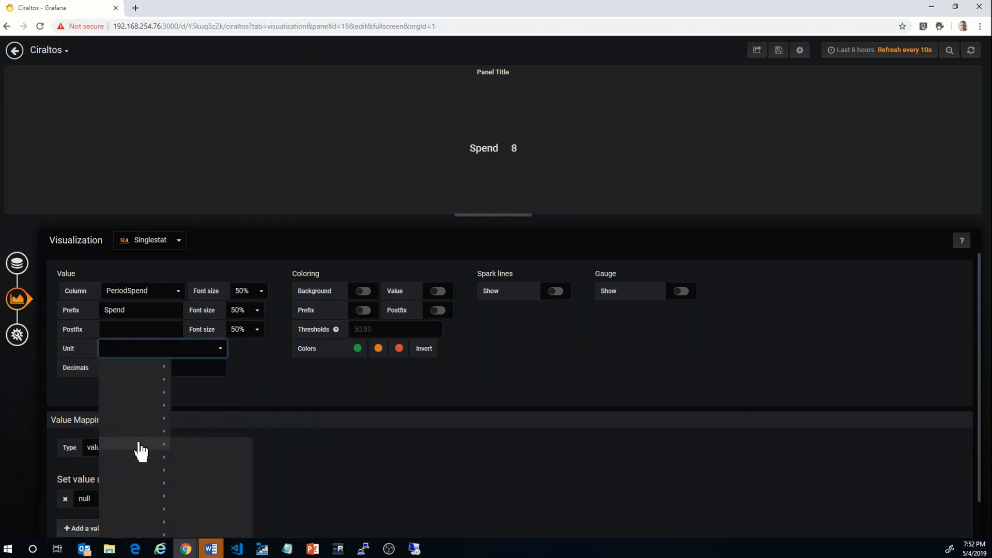
pyautogui.moveTo(137, 444)
pyautogui.click(184, 443)
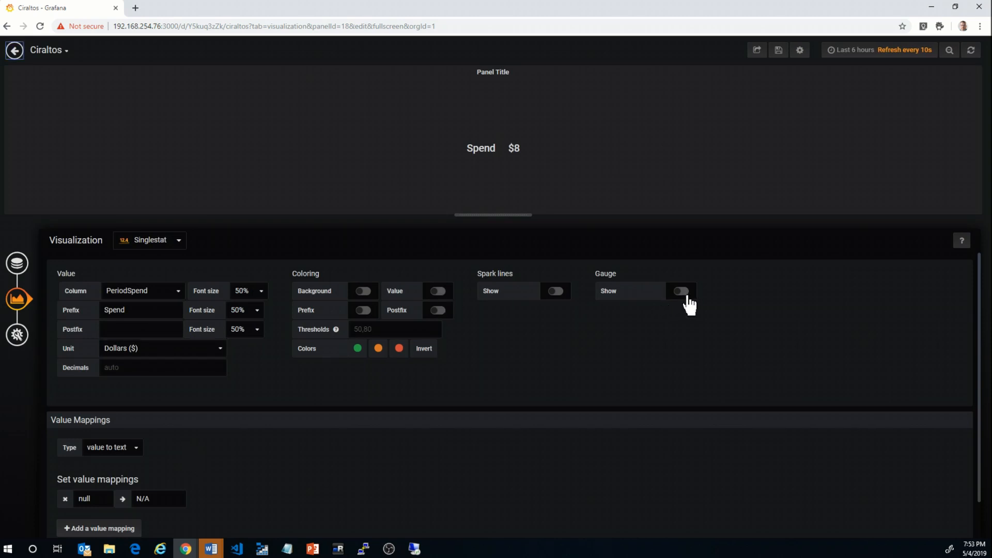
# Show the spend as a gauge with threshold labels, thresholds of 60,80 and threshold coloring on the value
pyautogui.click(686, 296)
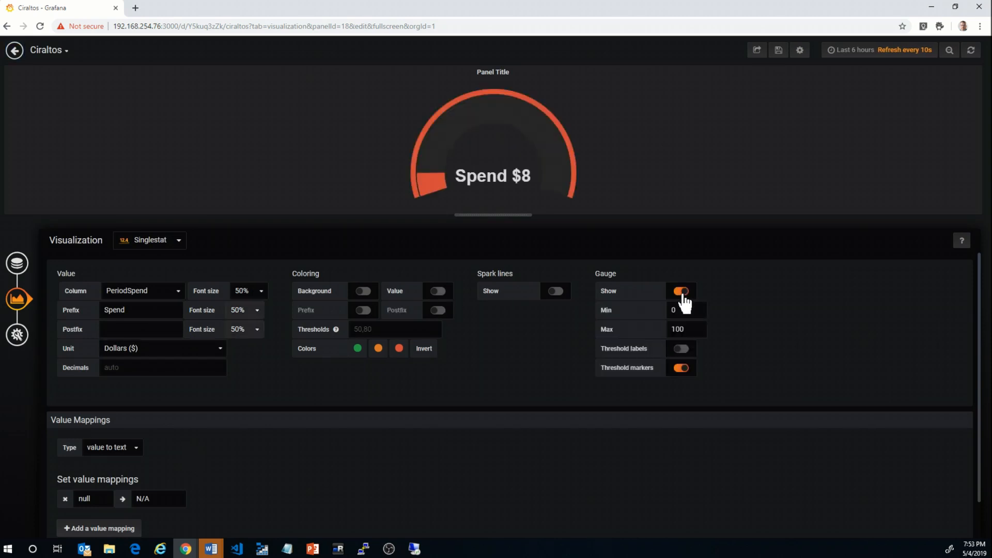
pyautogui.click(682, 349)
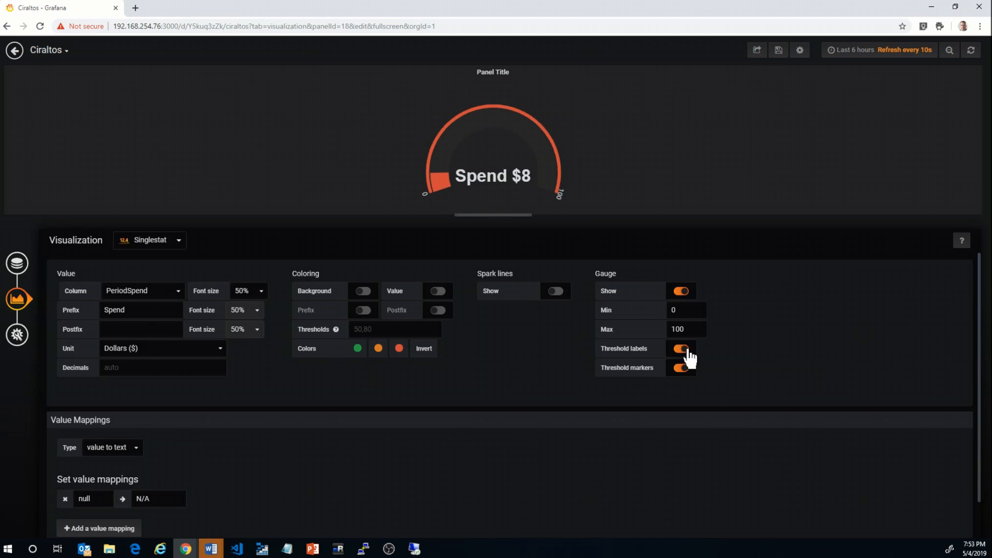
pyautogui.click(372, 330)
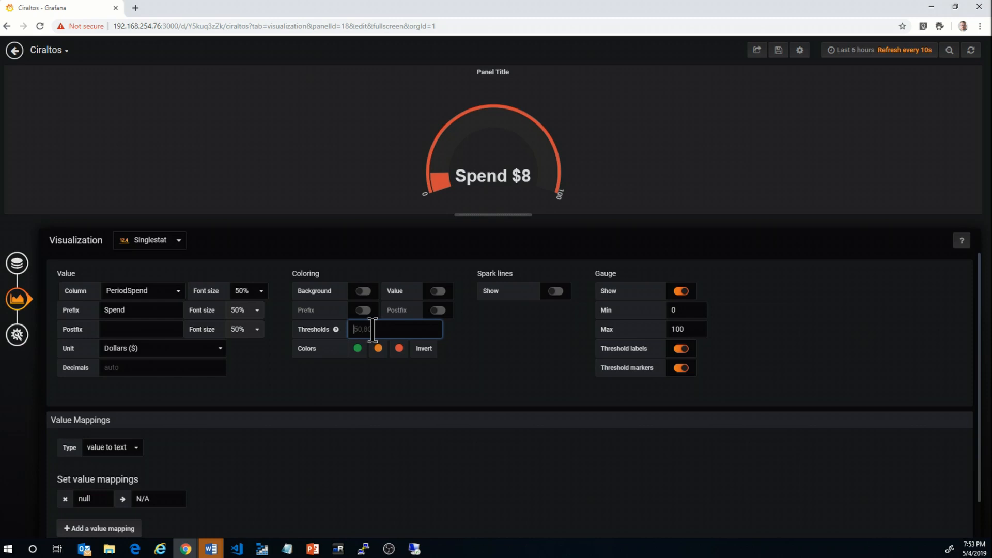
pyautogui.write('60,80')
pyautogui.press('Tab')
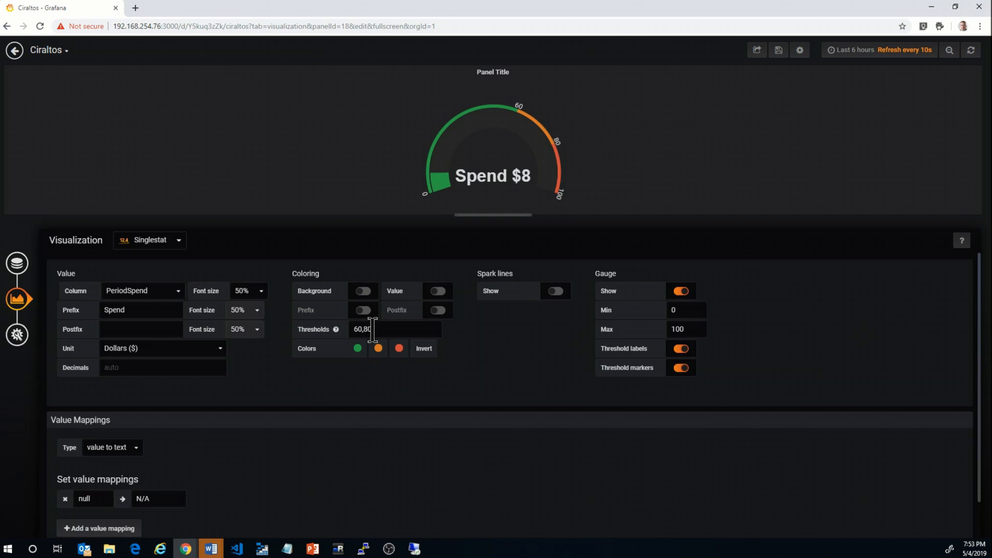
pyautogui.click(438, 292)
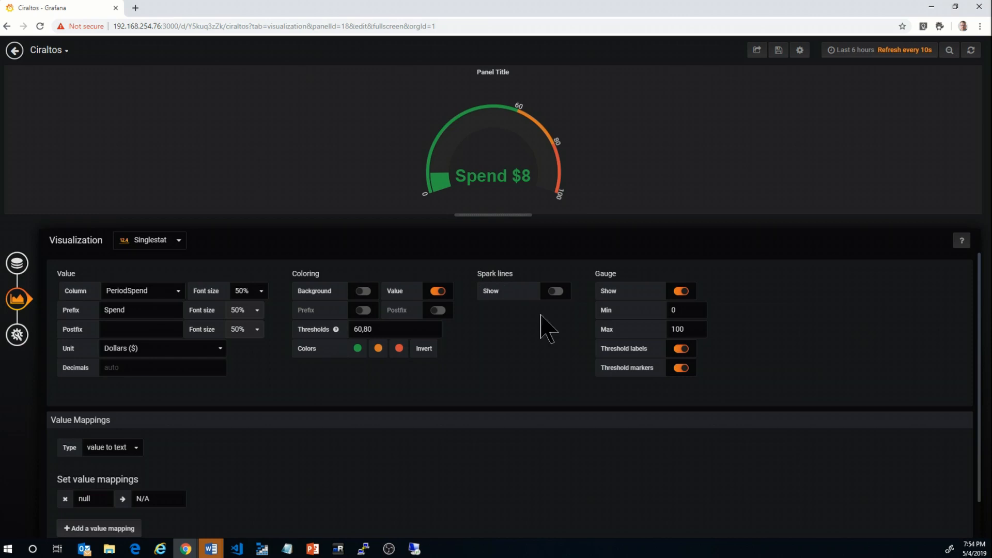
# Title the spend panel "Azure Budget" and return to the Ciraltos dashboard
pyautogui.scroll(-1, 310, 330)
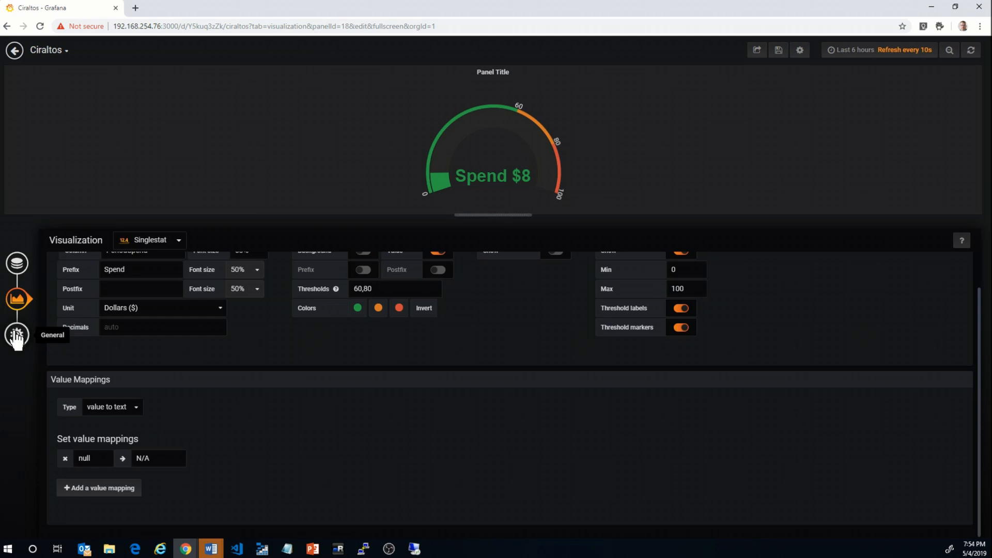
pyautogui.click(17, 335)
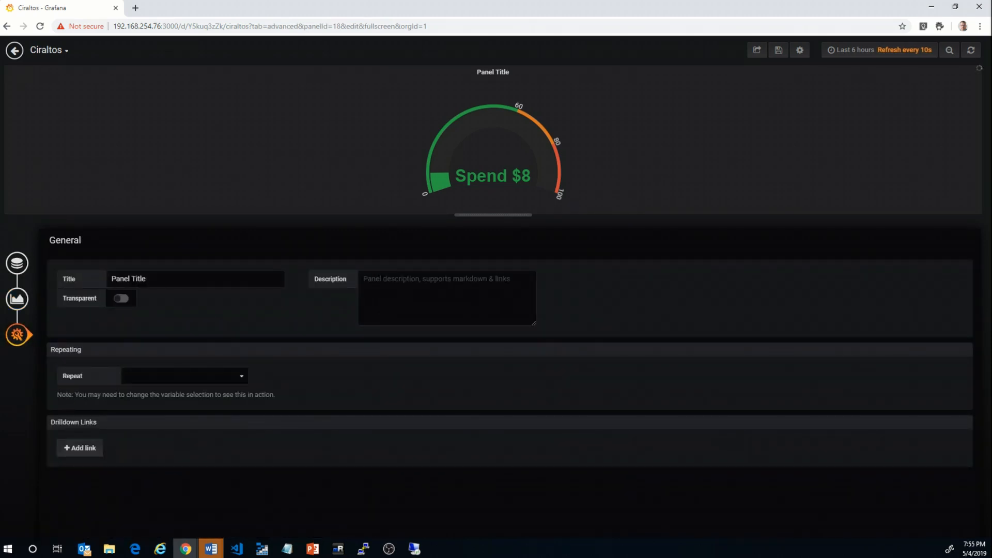
pyautogui.moveTo(177, 278); pyautogui.dragTo(111, 278)
pyautogui.write('Azure Budget')
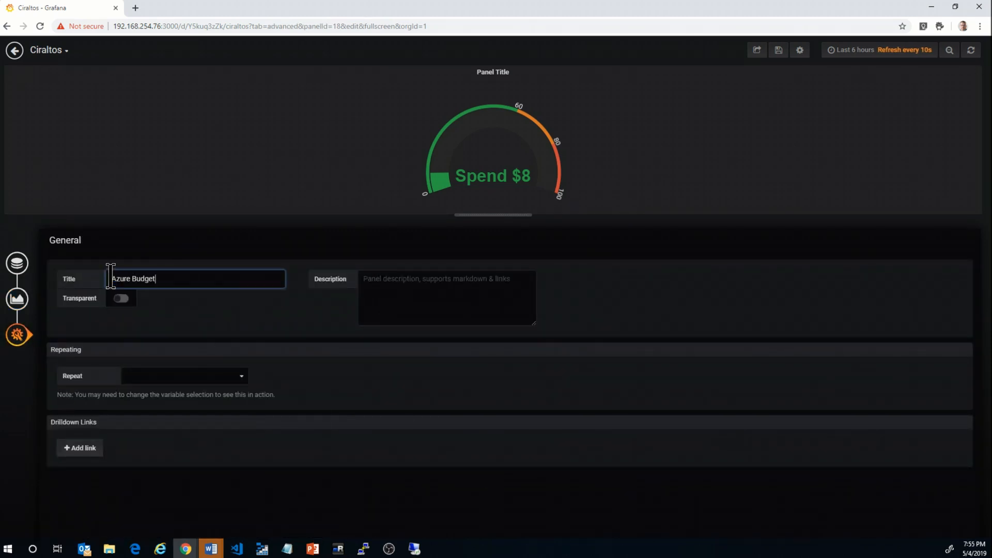
pyautogui.click(15, 51)
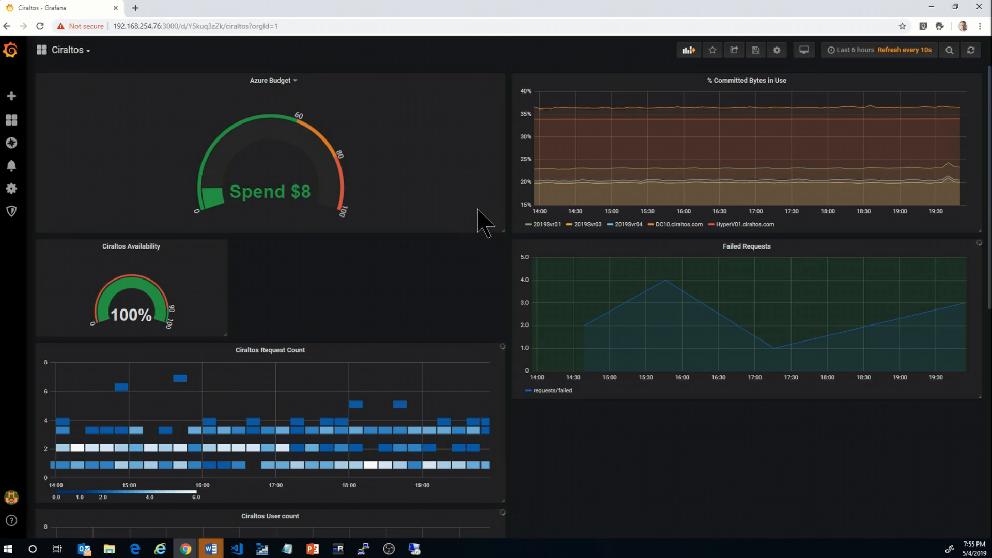
# Shrink the Azure Budget panel and move it to the right end of the dashboard's first row
pyautogui.moveTo(502, 231); pyautogui.dragTo(296, 199)
pyautogui.moveTo(206, 73); pyautogui.dragTo(411, 109)
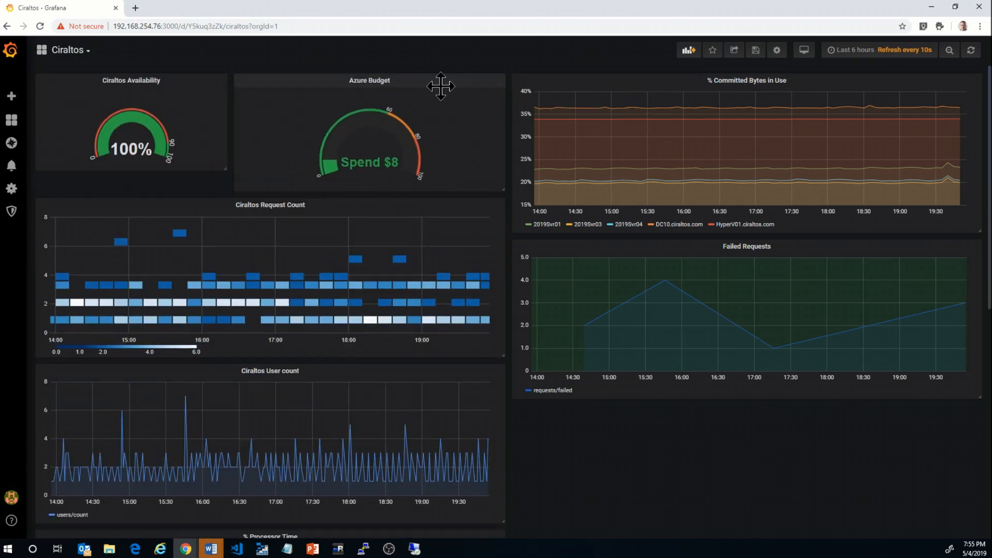
pyautogui.moveTo(422, 80); pyautogui.dragTo(857, 75)
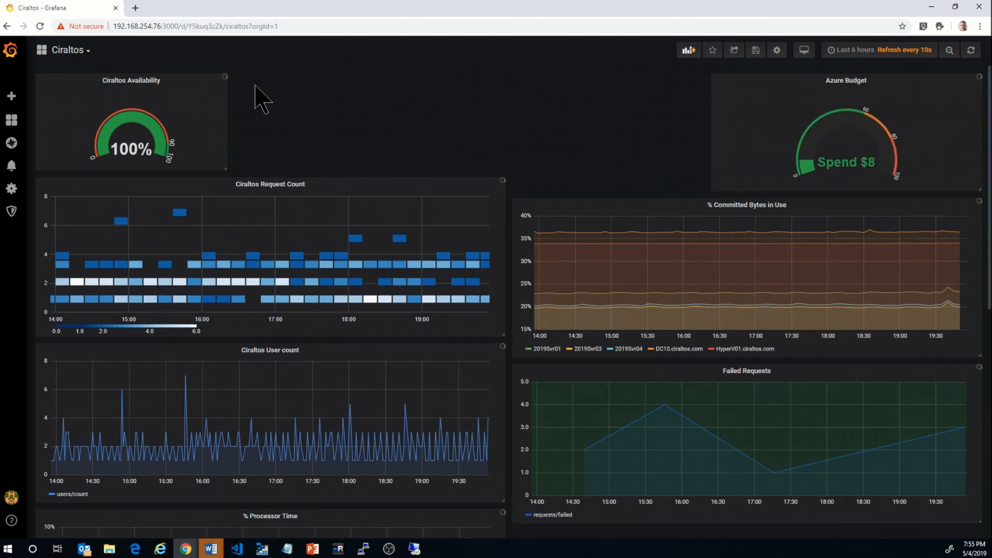
# Move the Ciraltos Availability panel beside Azure Budget and shrink Azure Budget to the same height
pyautogui.moveTo(167, 85); pyautogui.dragTo(228, 84)
pyautogui.moveTo(682, 93); pyautogui.dragTo(680, 94)
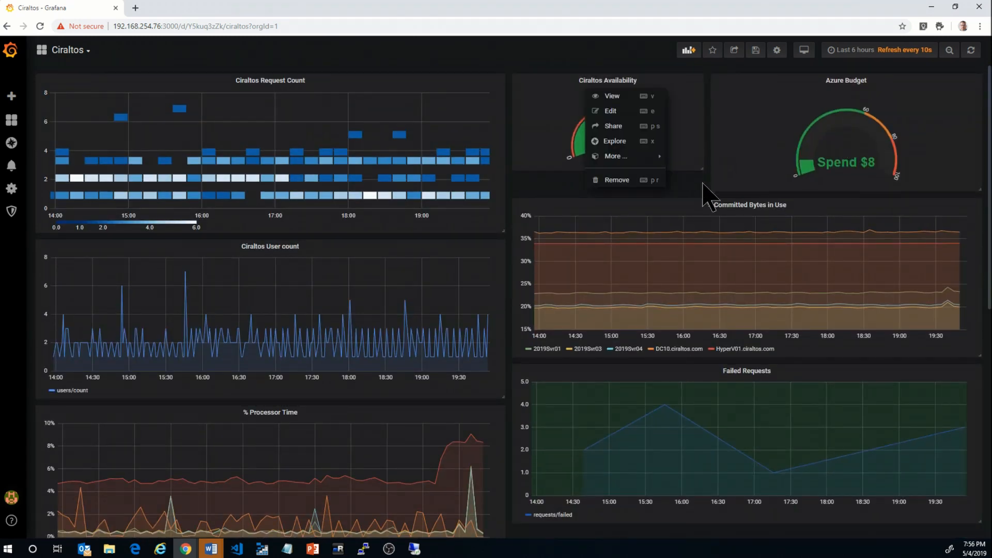
pyautogui.moveTo(979, 188); pyautogui.dragTo(957, 166)
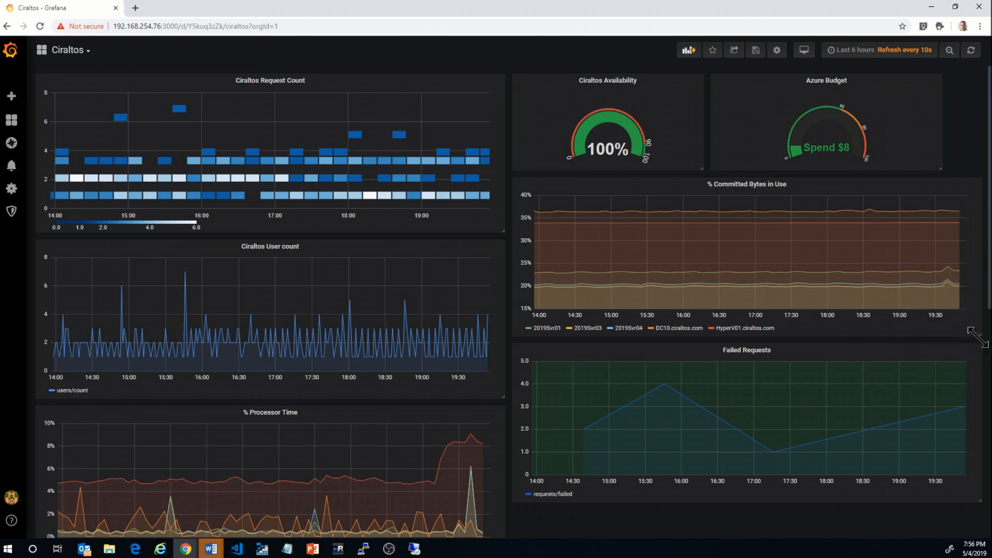
# Shrink the % Committed Bytes in Use panel and place it directly beneath Failed Requests
pyautogui.moveTo(978, 337); pyautogui.dragTo(943, 300)
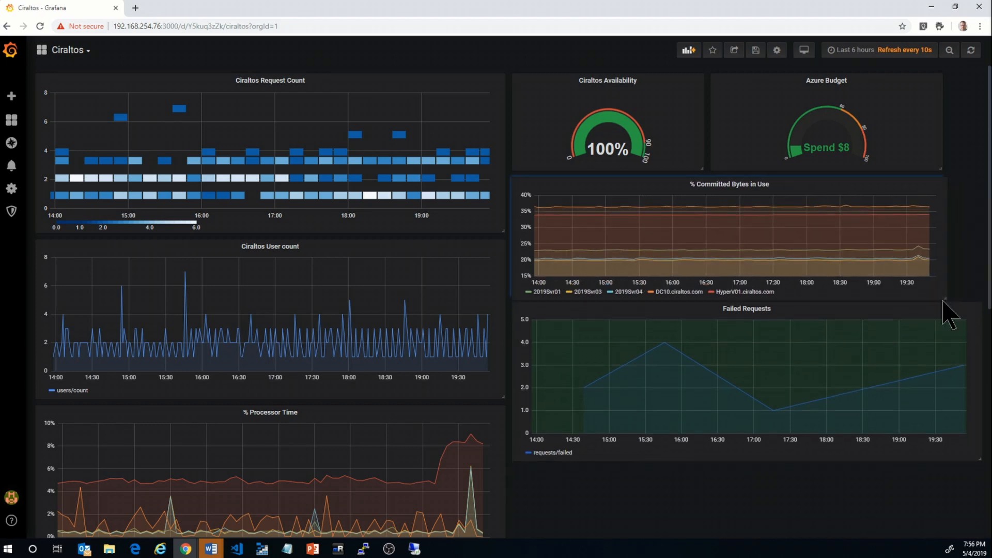
pyautogui.moveTo(802, 184); pyautogui.dragTo(765, 408)
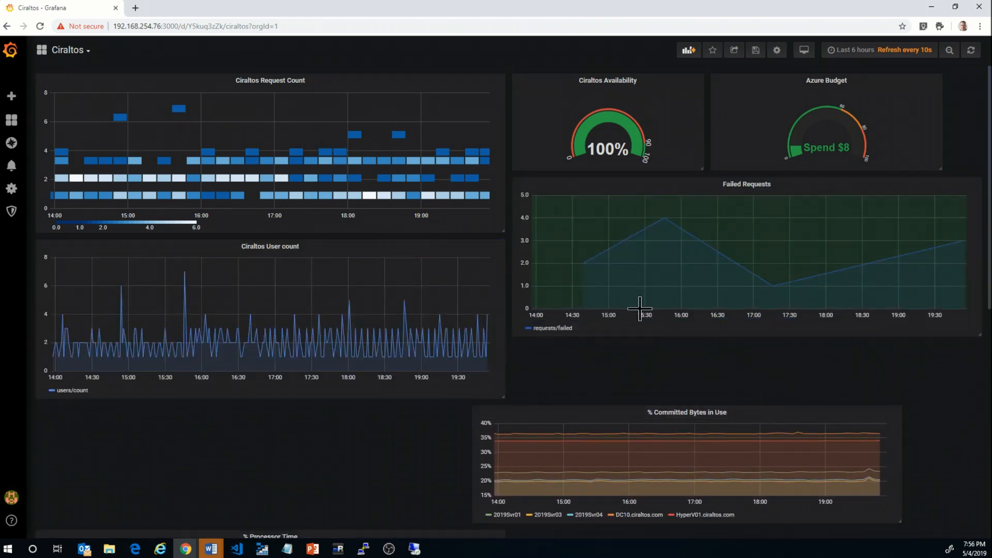
pyautogui.moveTo(593, 410); pyautogui.dragTo(649, 405)
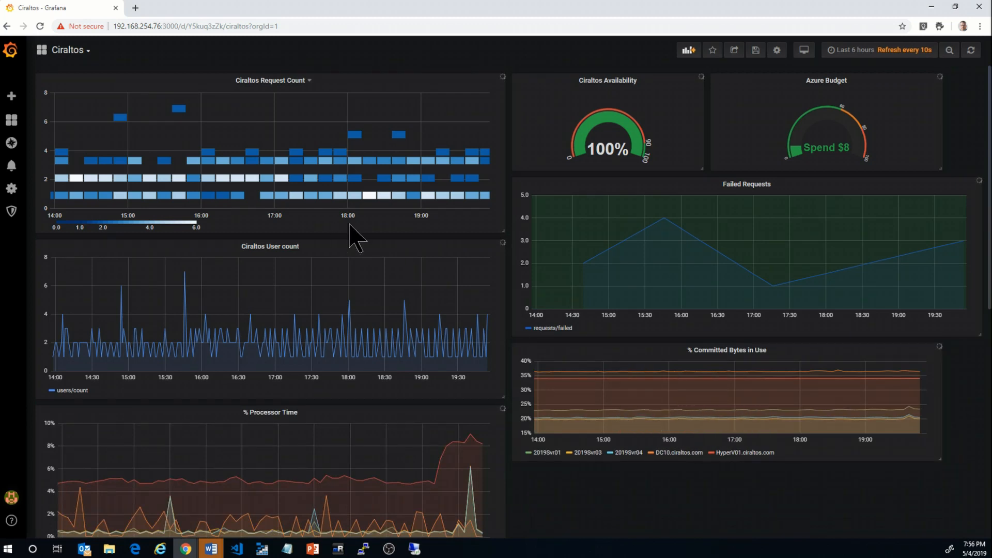
# Reduce the height of the Request Count, User count, Failed Requests and % Processor Time panels, narrowing Failed Requests to align with Azure Budget's edge
pyautogui.moveTo(503, 231); pyautogui.dragTo(483, 194)
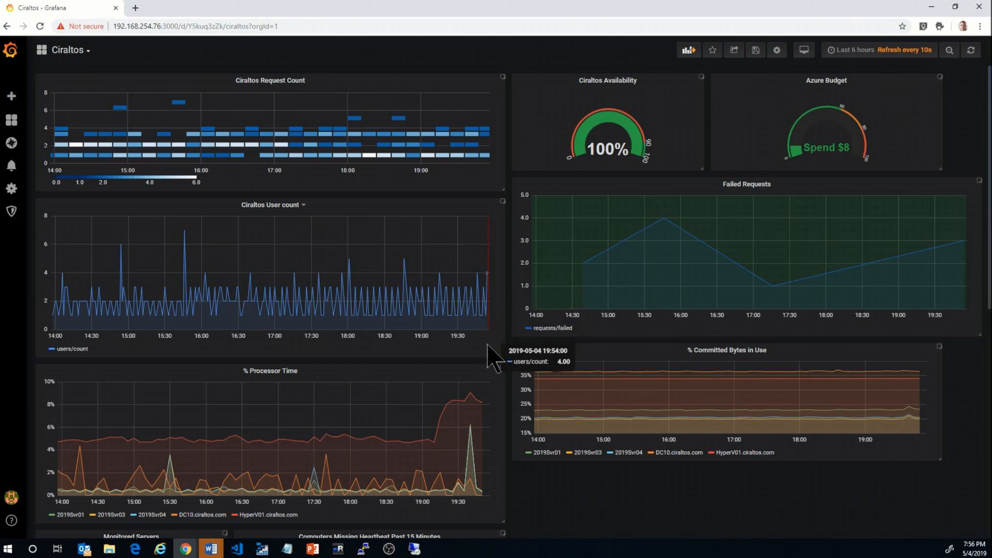
pyautogui.moveTo(503, 356); pyautogui.dragTo(483, 298)
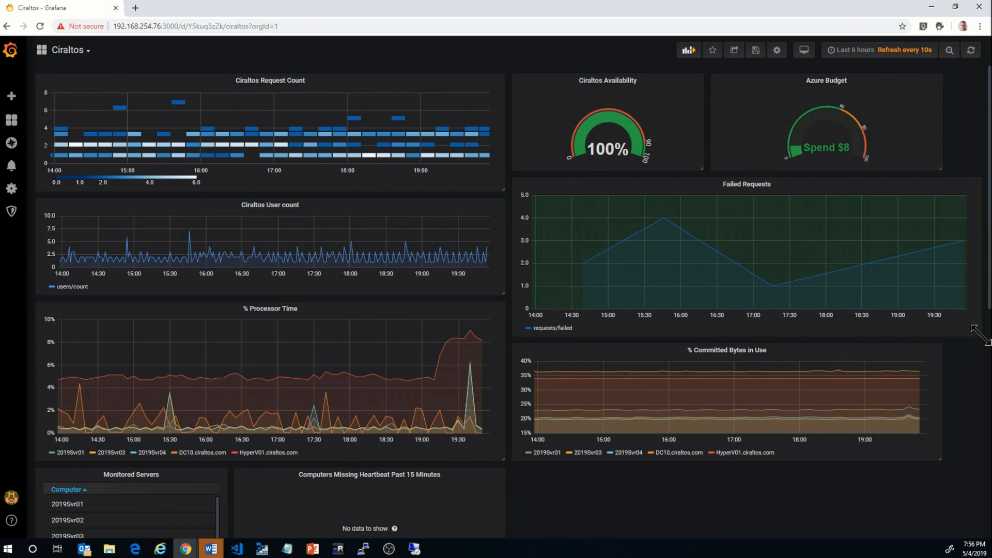
pyautogui.moveTo(981, 335); pyautogui.dragTo(925, 290)
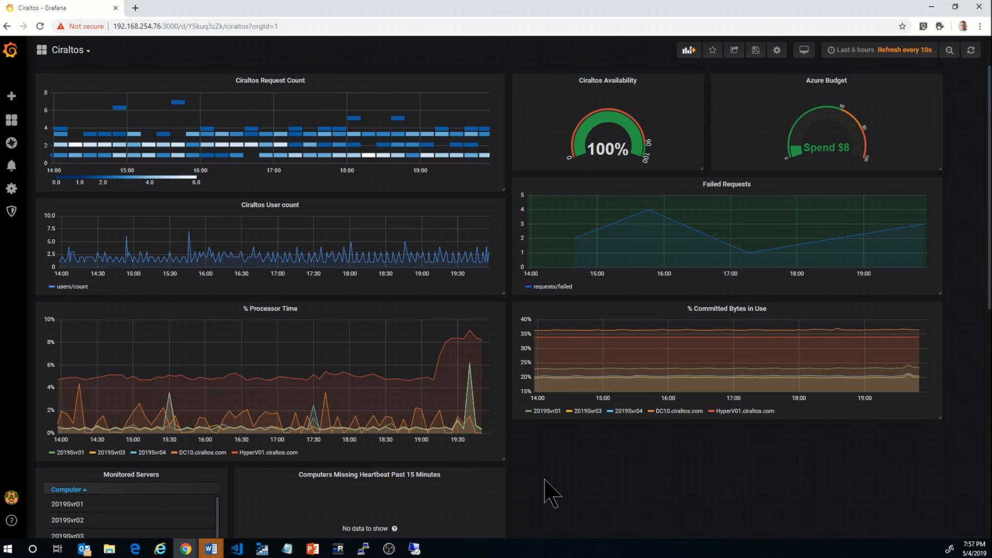
pyautogui.moveTo(504, 457); pyautogui.dragTo(504, 424)
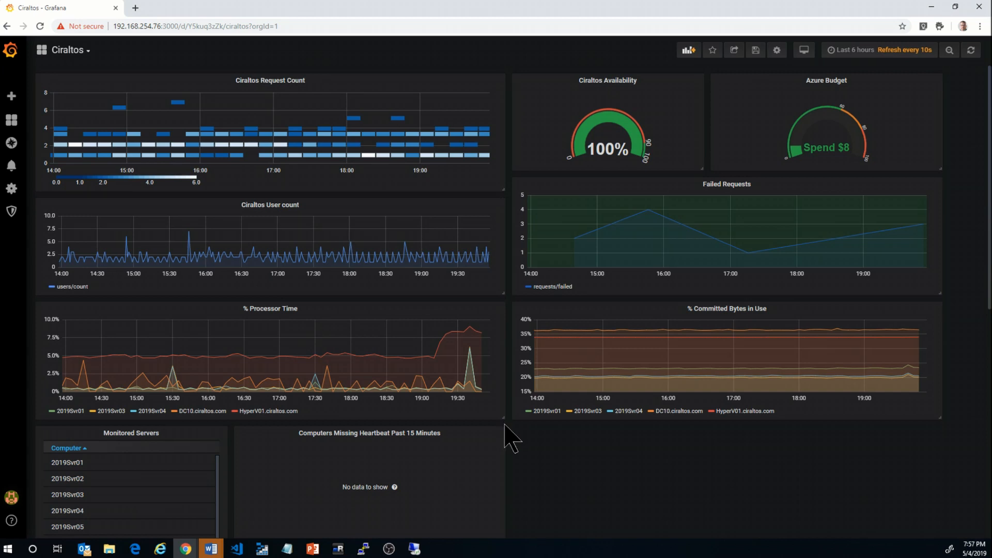
# Move Computers Missing Heartbeat and Monitored Servers to the right-hand column, and place % Committed Bytes in Use beneath % Processor Time
pyautogui.scroll(-1, 506, 429)
pyautogui.moveTo(447, 406); pyautogui.dragTo(873, 422)
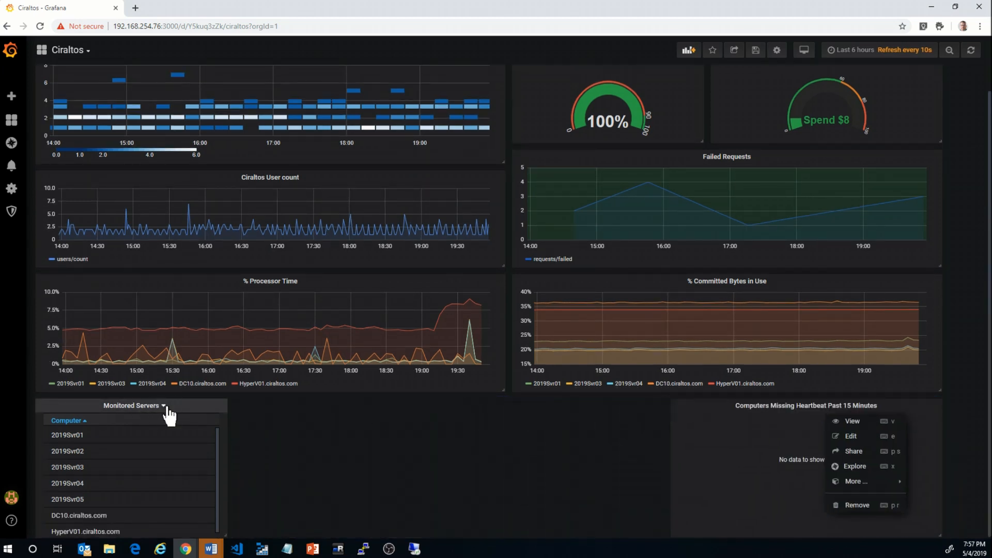
pyautogui.moveTo(178, 406); pyautogui.dragTo(626, 408)
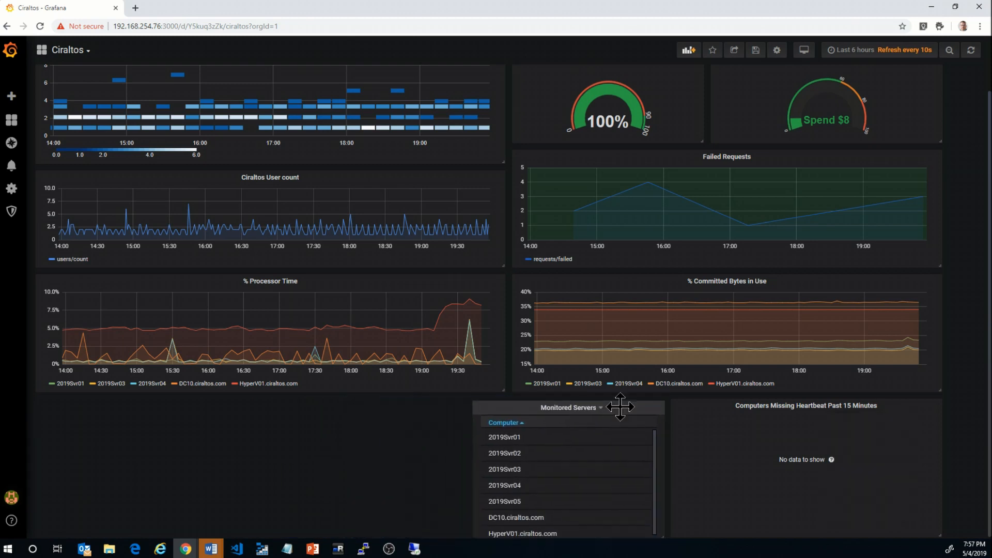
pyautogui.moveTo(844, 275); pyautogui.dragTo(343, 412)
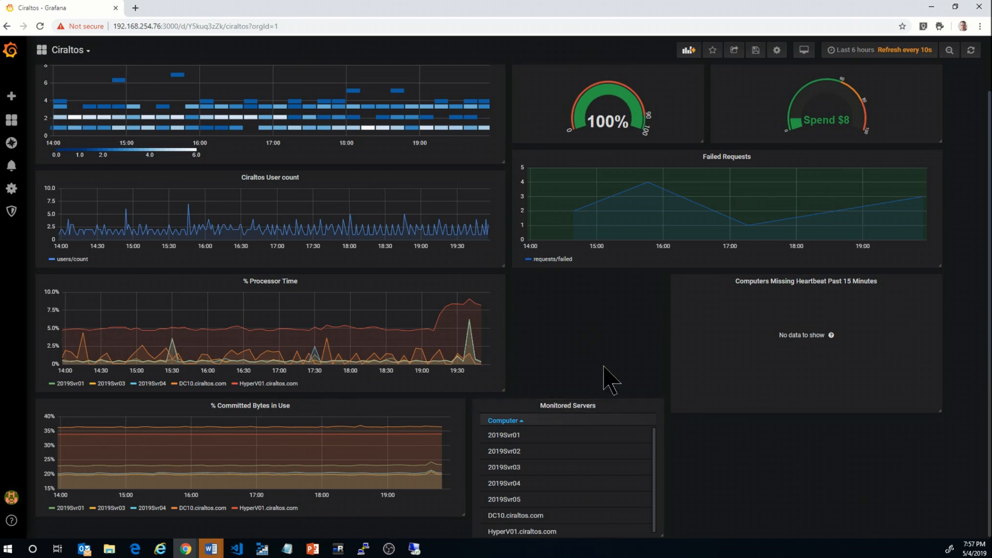
# Narrow the Computers Missing Heartbeat panel and arrange it and Monitored Servers in one row beneath Failed Requests
pyautogui.moveTo(942, 413); pyautogui.dragTo(862, 412)
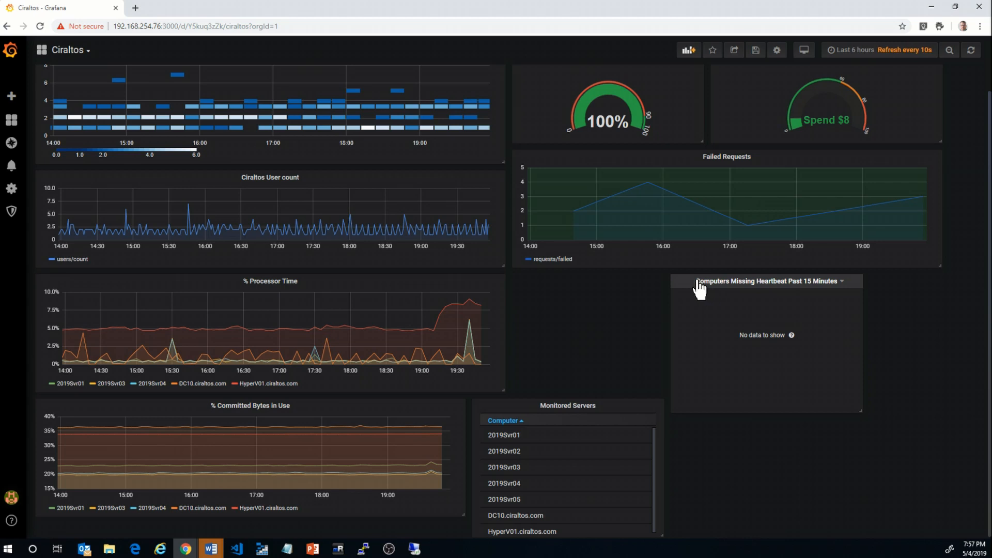
pyautogui.moveTo(696, 282); pyautogui.dragTo(754, 285)
pyautogui.moveTo(631, 405); pyautogui.dragTo(685, 310)
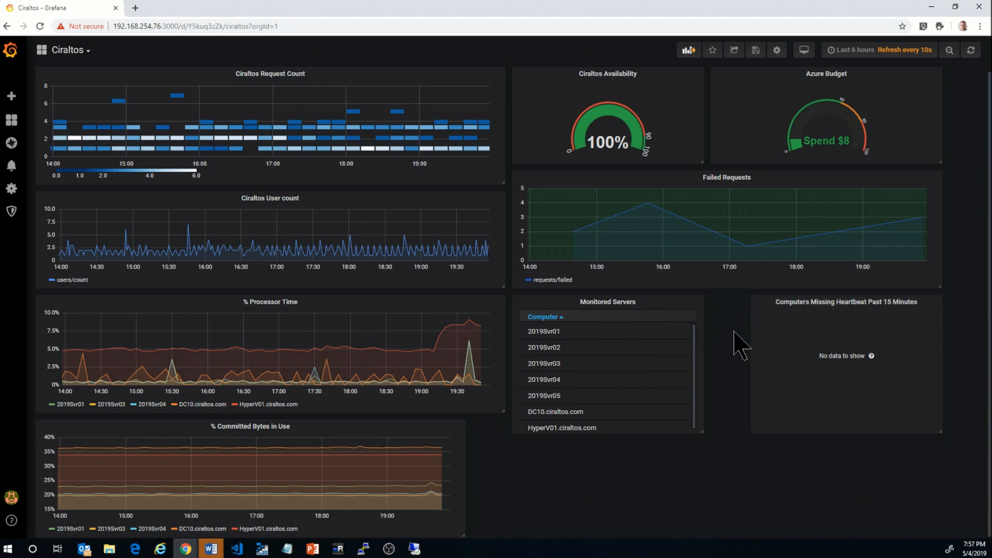
# Enlarge Monitored Servers, lengthen Computers Missing Heartbeat, and resize % Committed Bytes in Use to the width of % Processor Time
pyautogui.moveTo(703, 430); pyautogui.dragTo(726, 483)
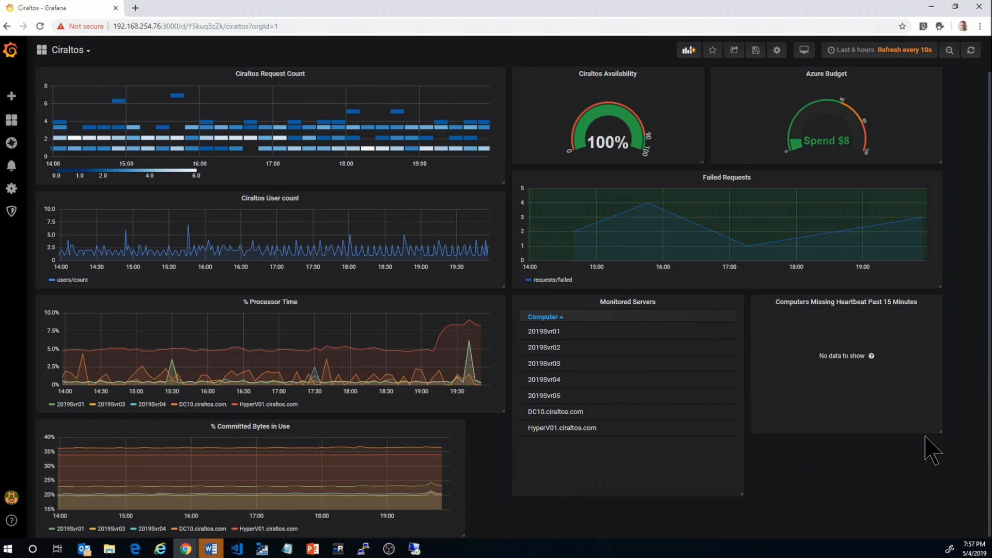
pyautogui.moveTo(936, 433); pyautogui.dragTo(939, 501)
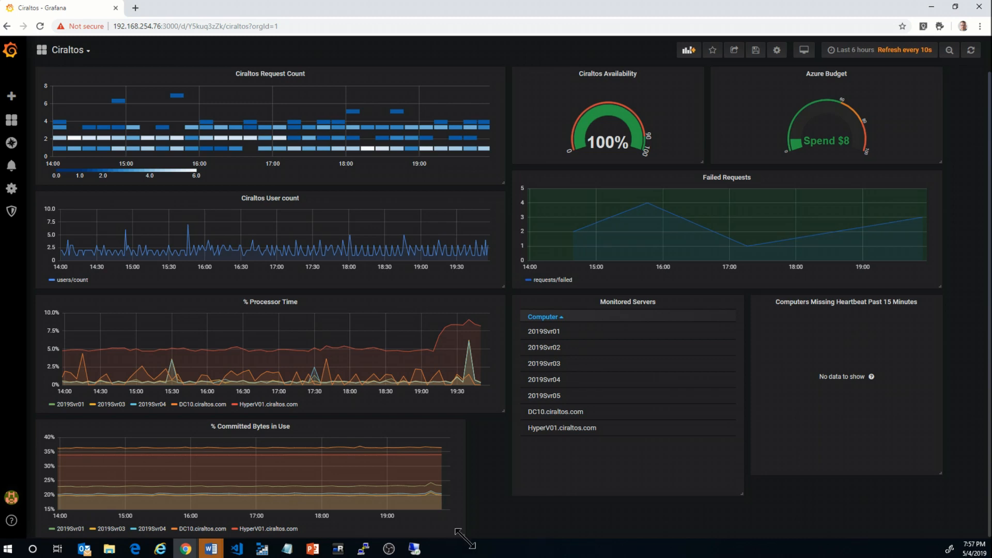
pyautogui.moveTo(467, 537); pyautogui.dragTo(496, 523)
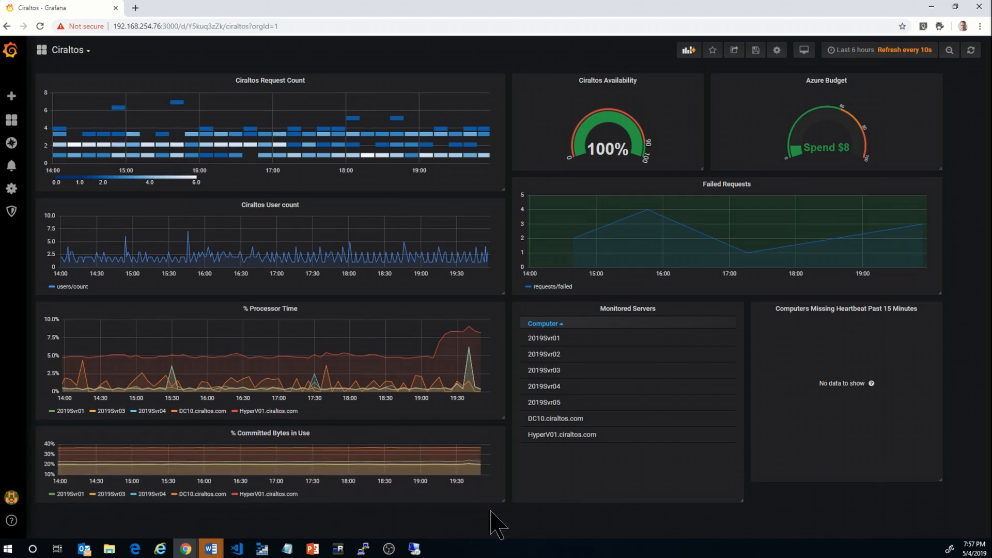
# Shorten the % Processor Time panel and lengthen % Committed Bytes in Use down to the lower edge of Monitored Servers
pyautogui.moveTo(502, 416); pyautogui.dragTo(496, 395)
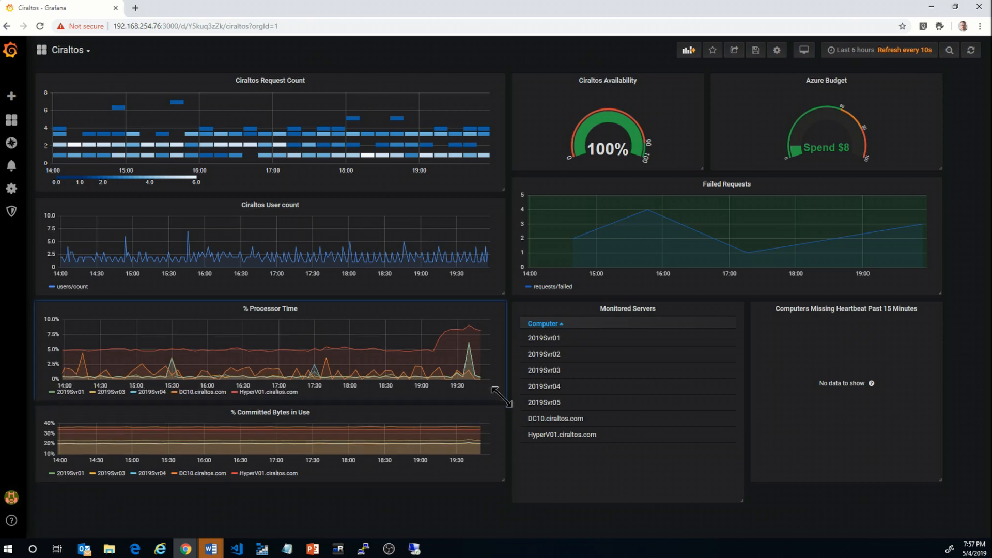
pyautogui.moveTo(502, 479); pyautogui.dragTo(502, 503)
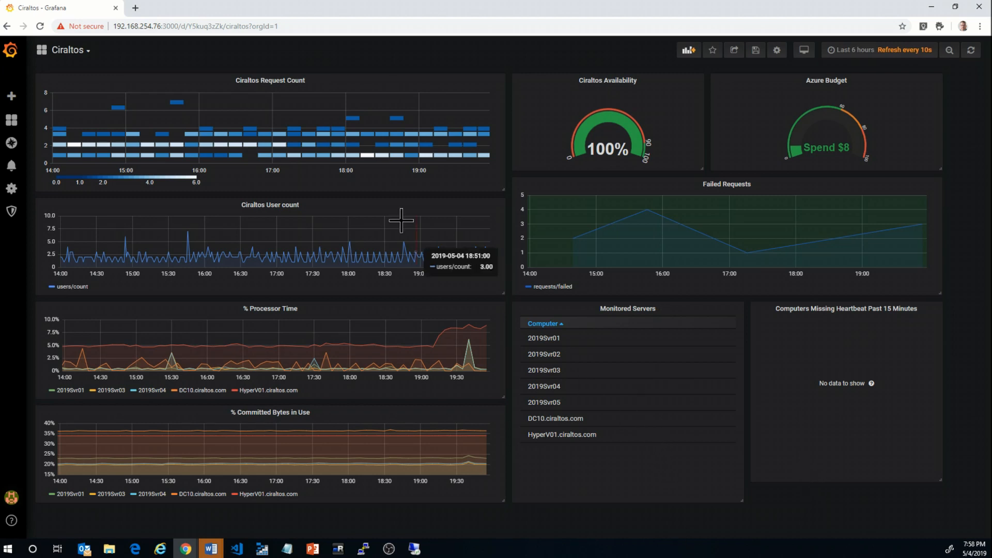
# Make the Ciraltos Request Count panel's background transparent and return to the dashboard
pyautogui.click(311, 83)
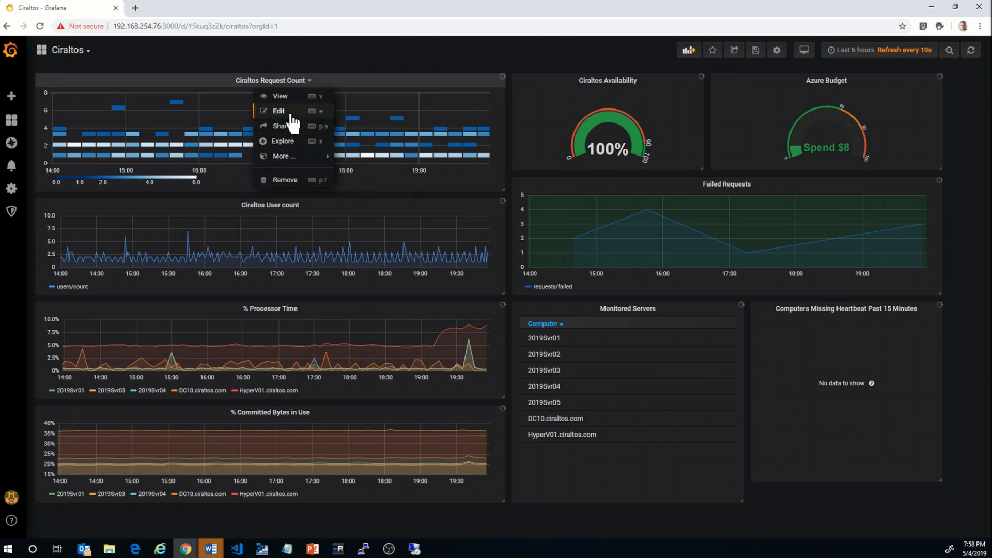
pyautogui.click(282, 111)
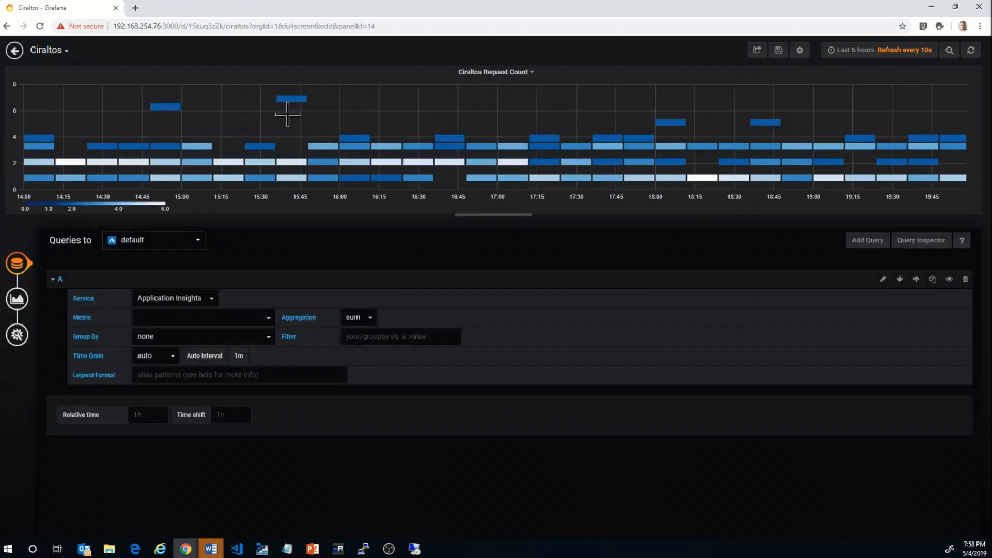
pyautogui.click(17, 334)
pyautogui.click(123, 300)
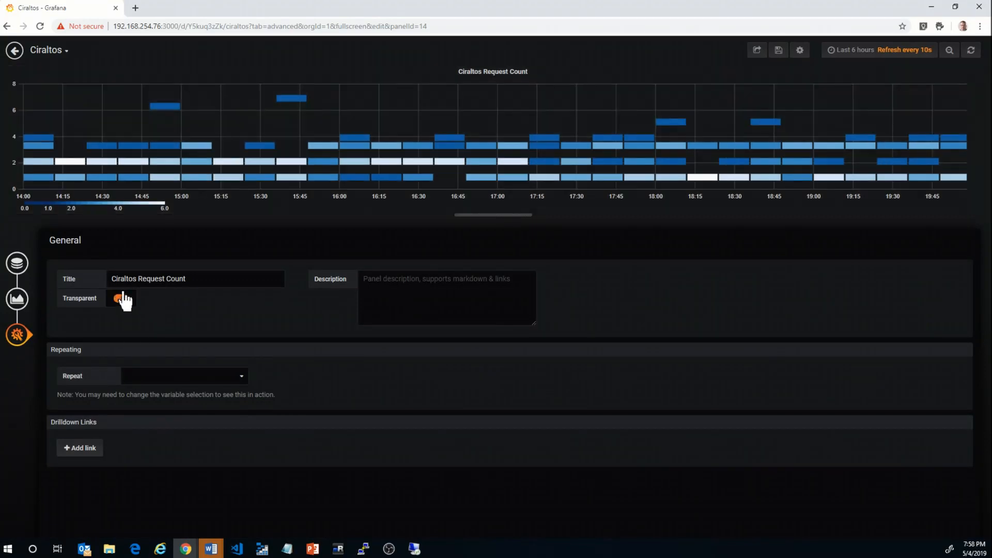
pyautogui.click(15, 51)
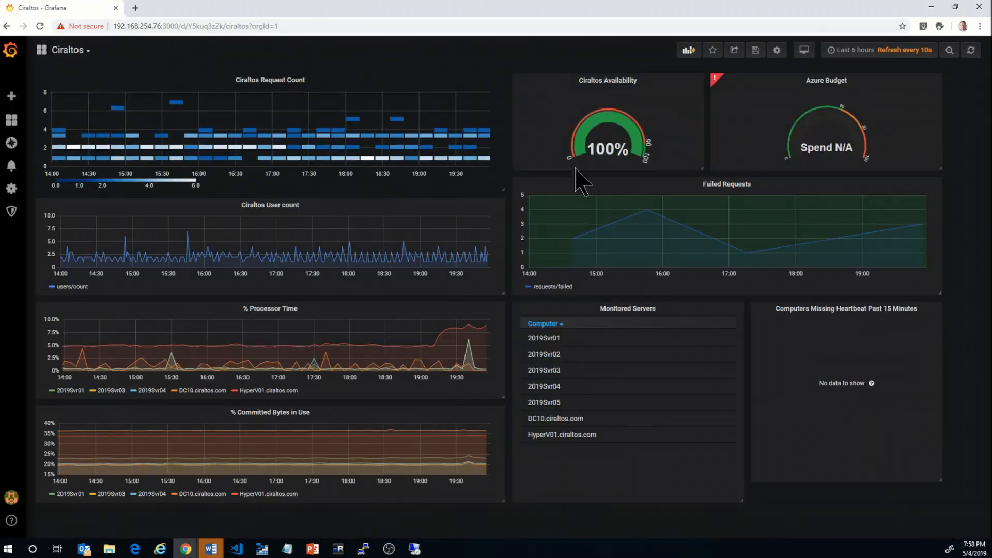
# Make the Ciraltos Availability gauge panel transparent and return to the dashboard
pyautogui.click(627, 81)
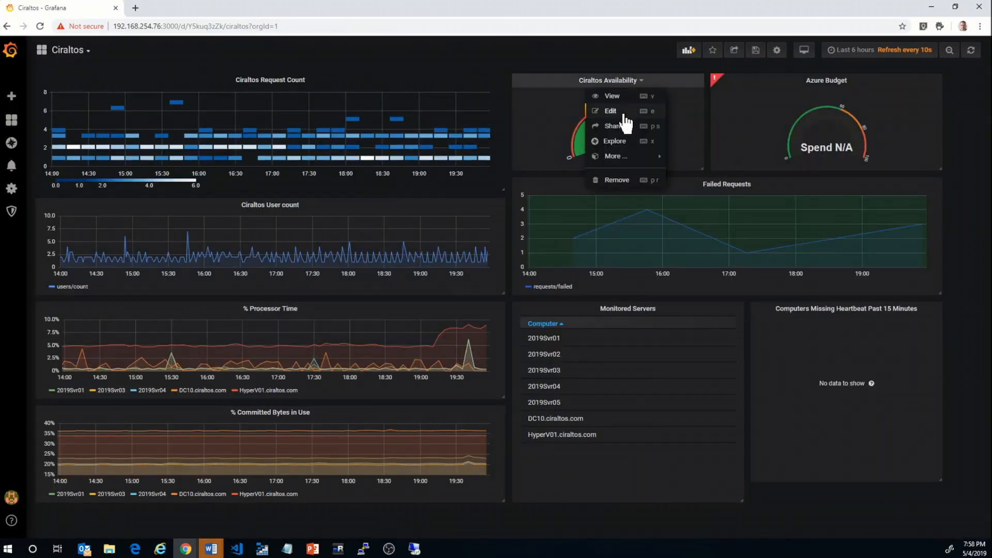
pyautogui.click(627, 110)
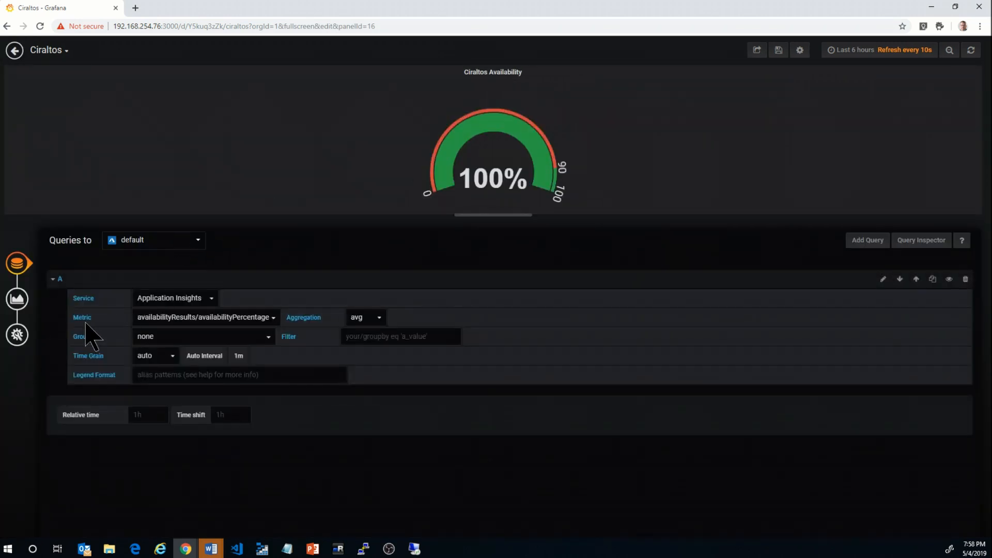
pyautogui.click(18, 336)
pyautogui.click(122, 299)
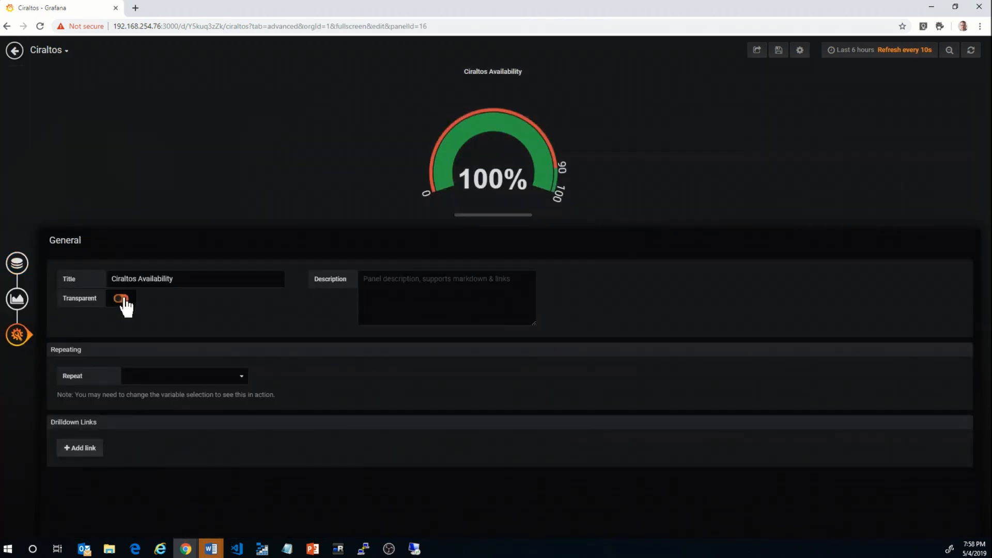
pyautogui.click(15, 52)
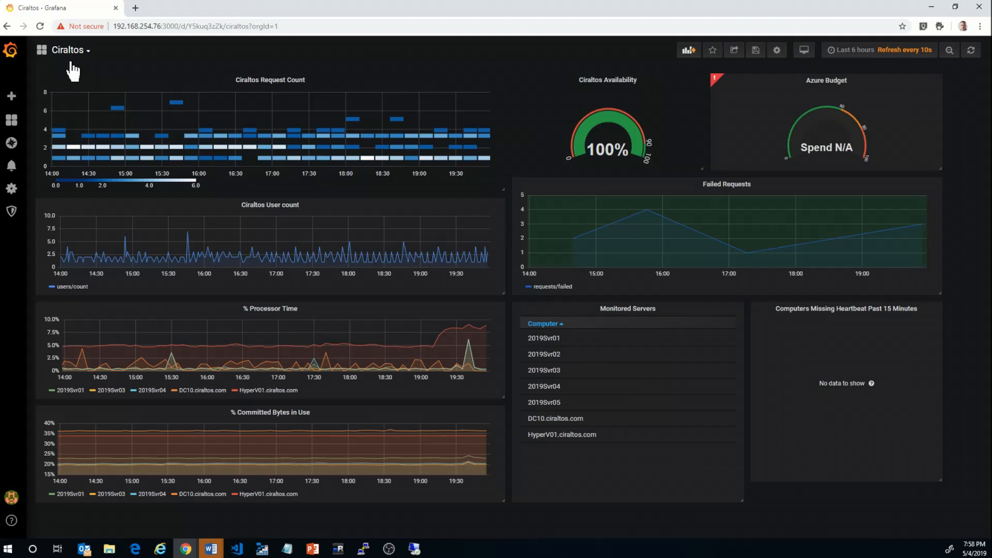
# Turn on the transparent background for the Azure Budget gauge panel and go back to the dashboard
pyautogui.click(848, 83)
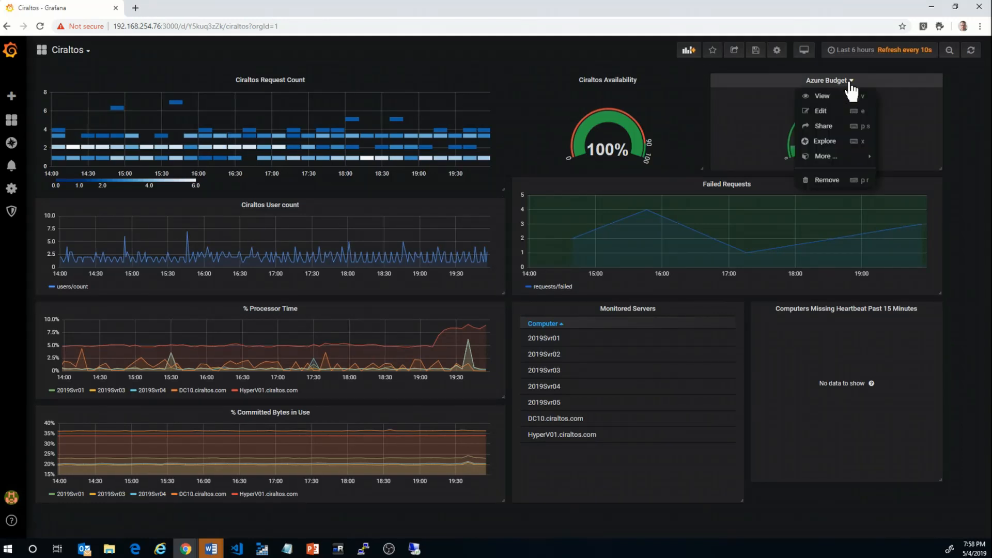
pyautogui.click(849, 84)
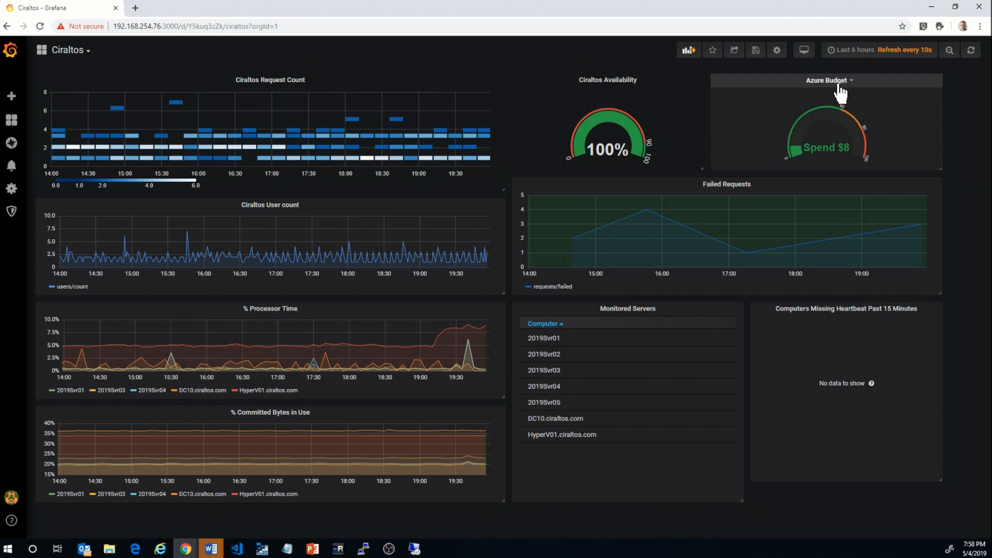
pyautogui.click(849, 82)
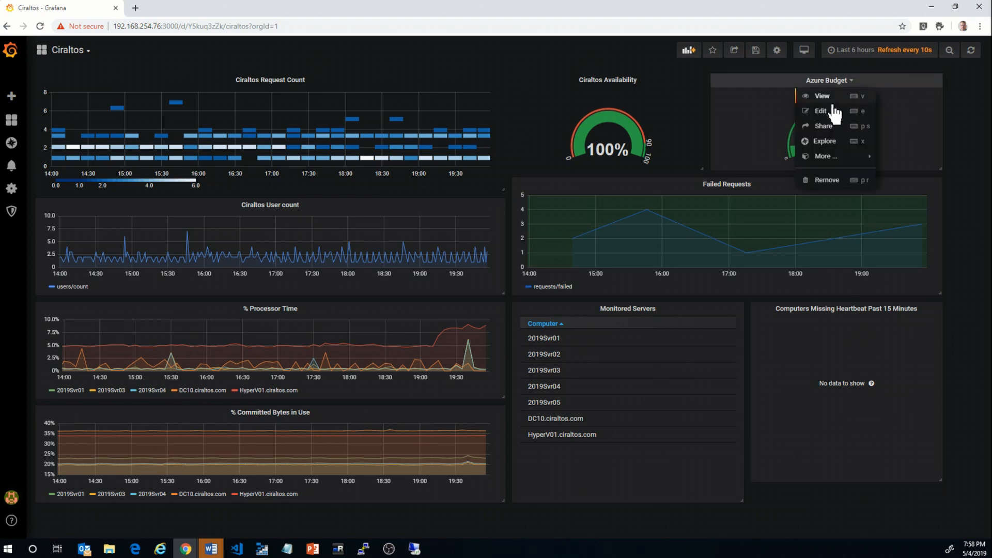
pyautogui.click(822, 112)
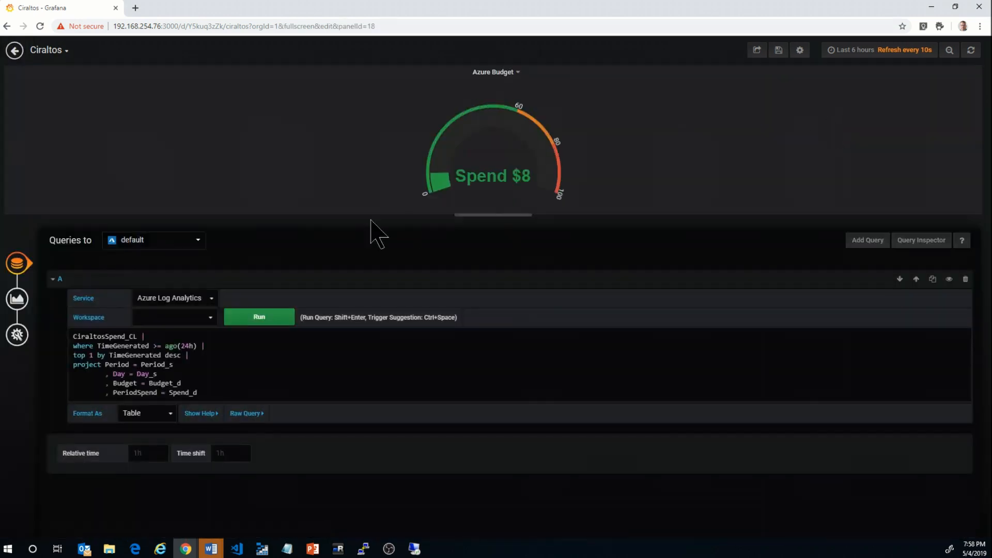
pyautogui.click(17, 335)
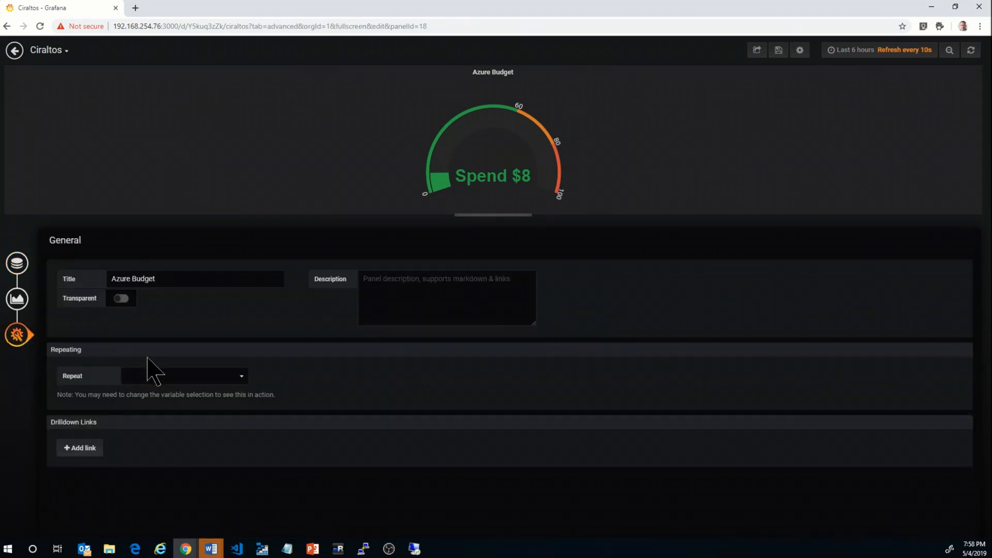
pyautogui.click(121, 298)
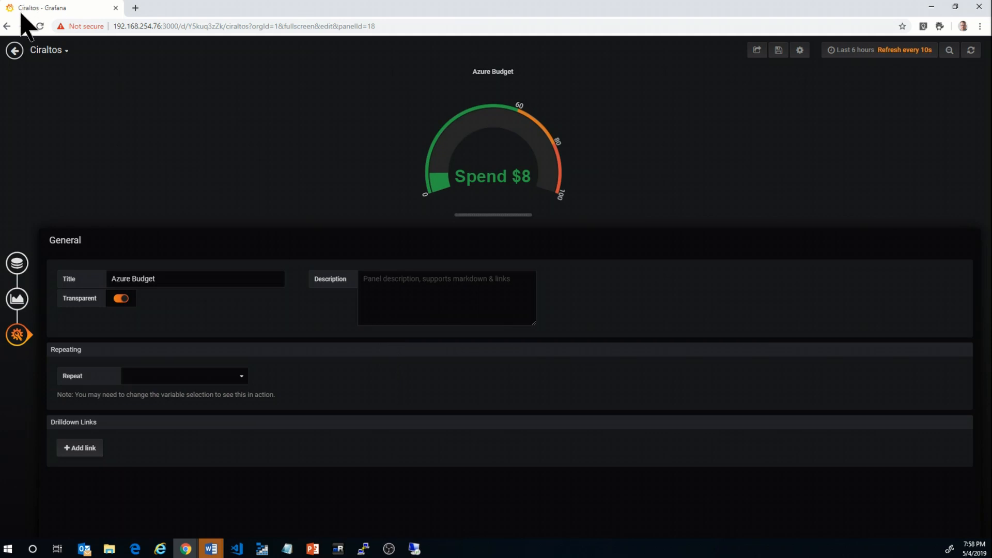
pyautogui.click(7, 26)
pyautogui.click(8, 27)
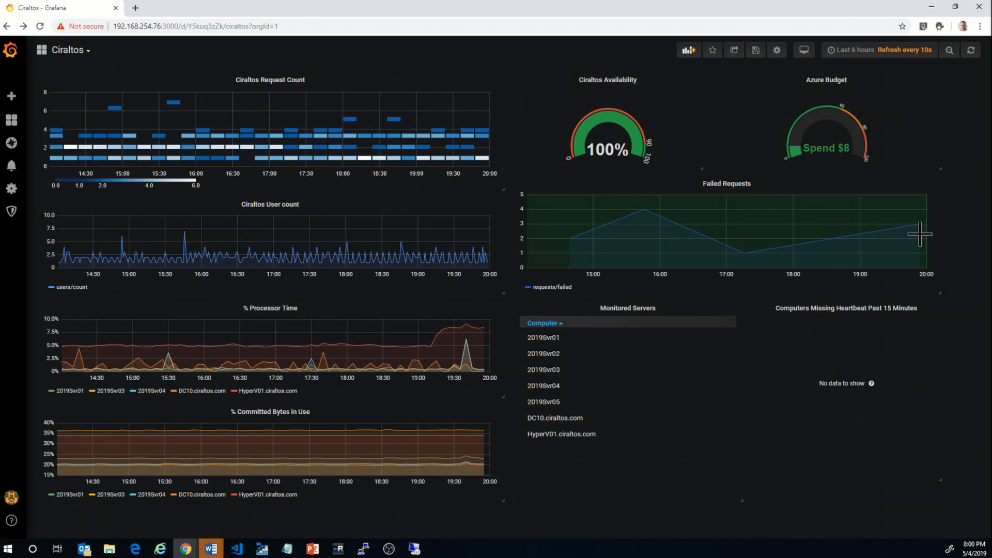
# Apply the now-6h to now time range with a 10s refresh, and save the dashboard without a change note
pyautogui.click(869, 51)
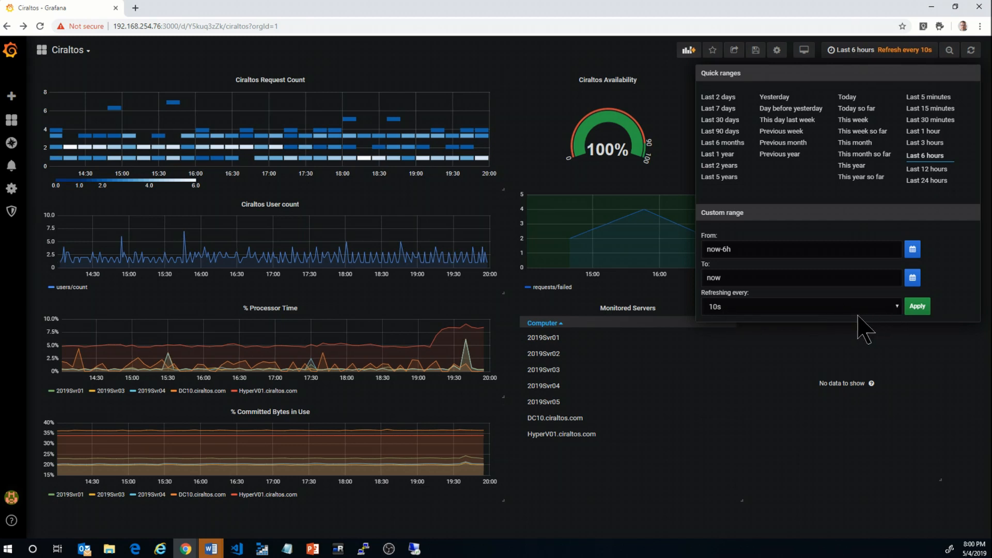
pyautogui.click(917, 306)
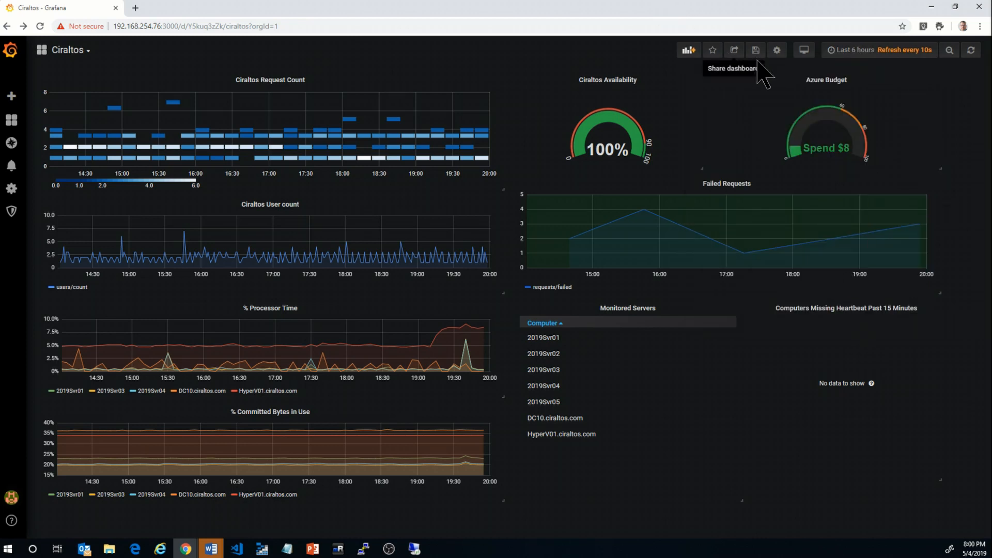
pyautogui.click(756, 52)
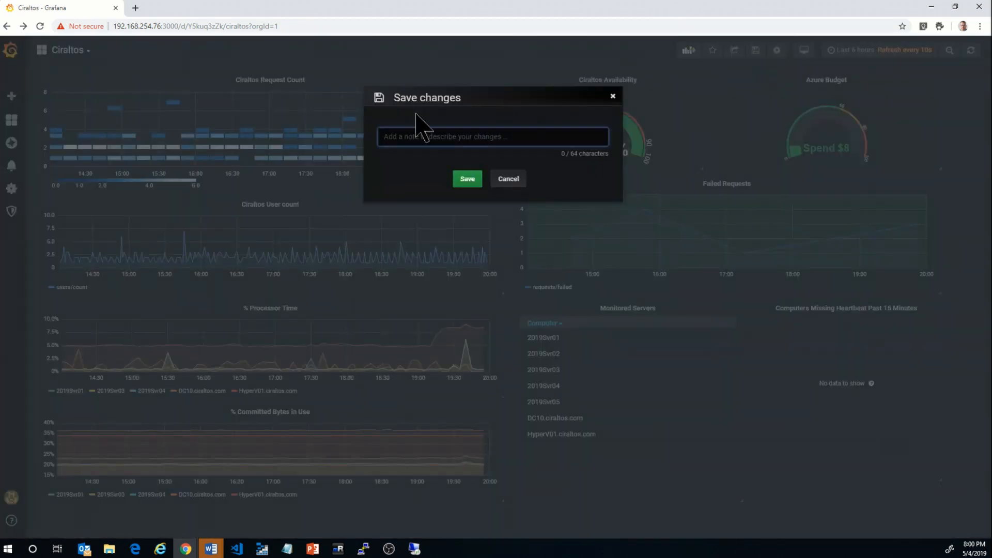
pyautogui.click(459, 174)
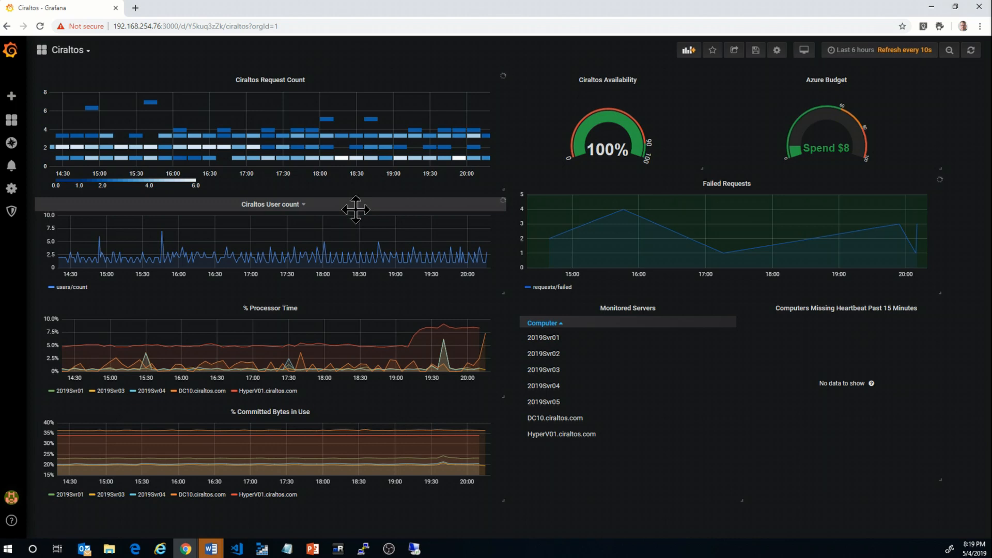
# Open the Home dashboard and star Ciraltos in the recently viewed dashboards
pyautogui.moveTo(16, 123)
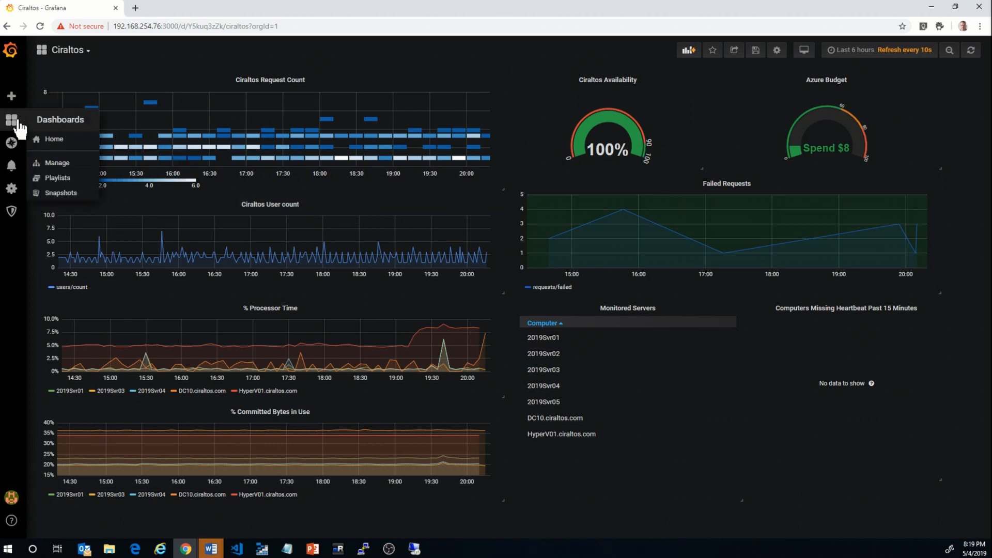
pyautogui.click(58, 142)
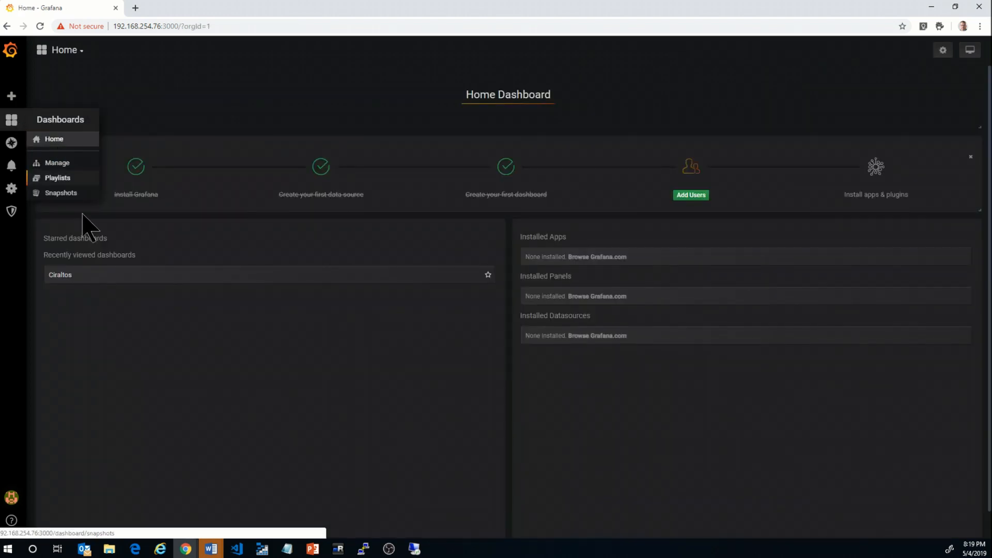
pyautogui.click(488, 275)
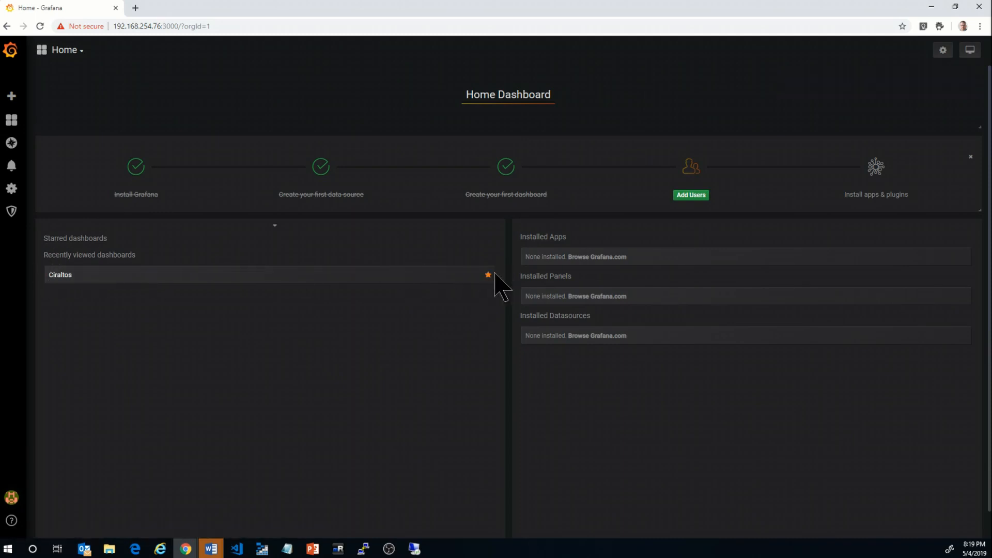
# Rename the organization to Ciraltos in the configuration preferences and save the organization profile
pyautogui.moveTo(11, 190)
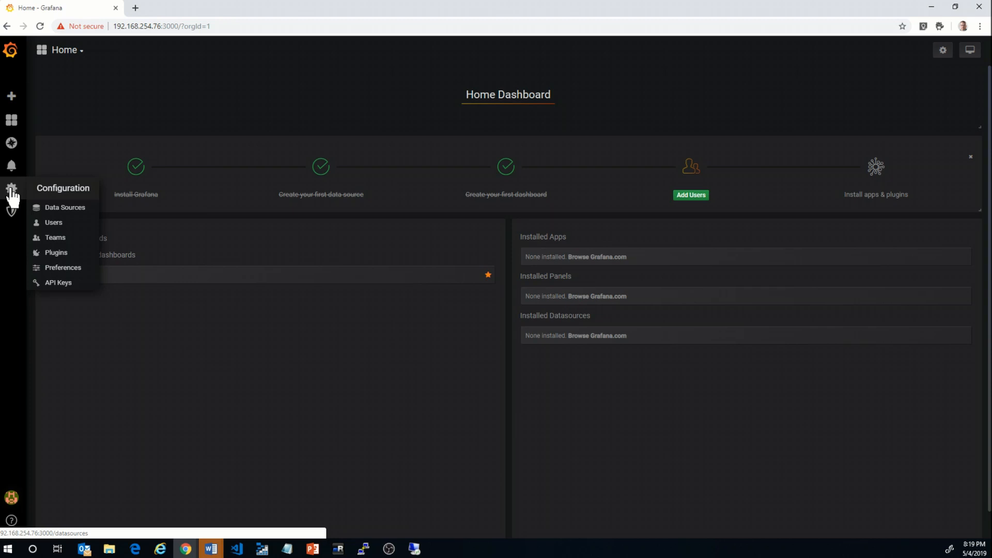
pyautogui.click(74, 268)
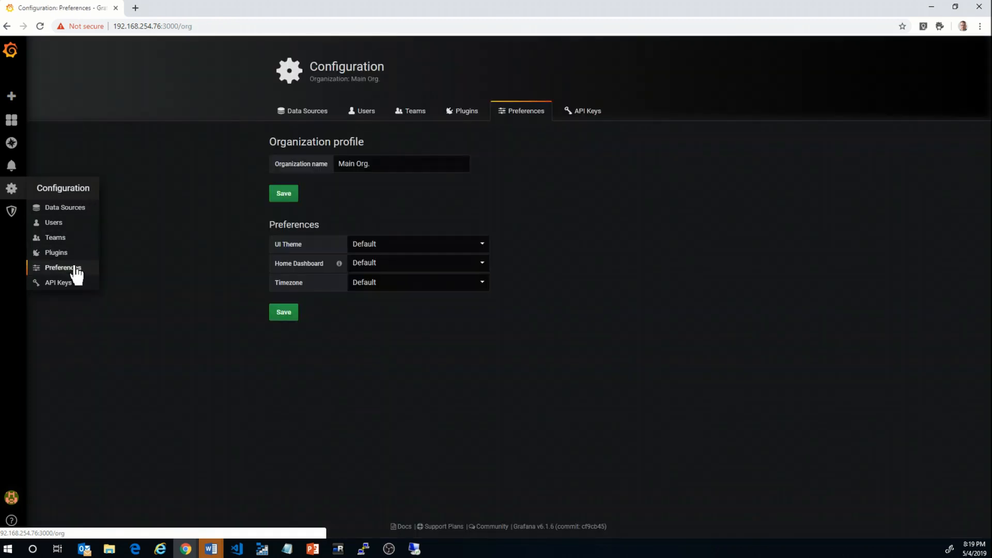
pyautogui.tripleClick(358, 165)
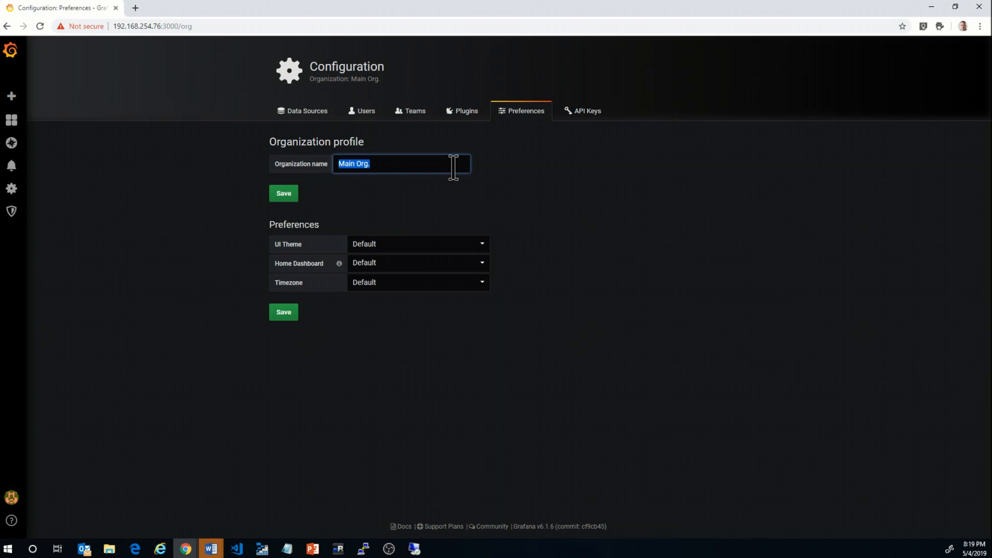
pyautogui.write('Ciraltos')
pyautogui.click(284, 197)
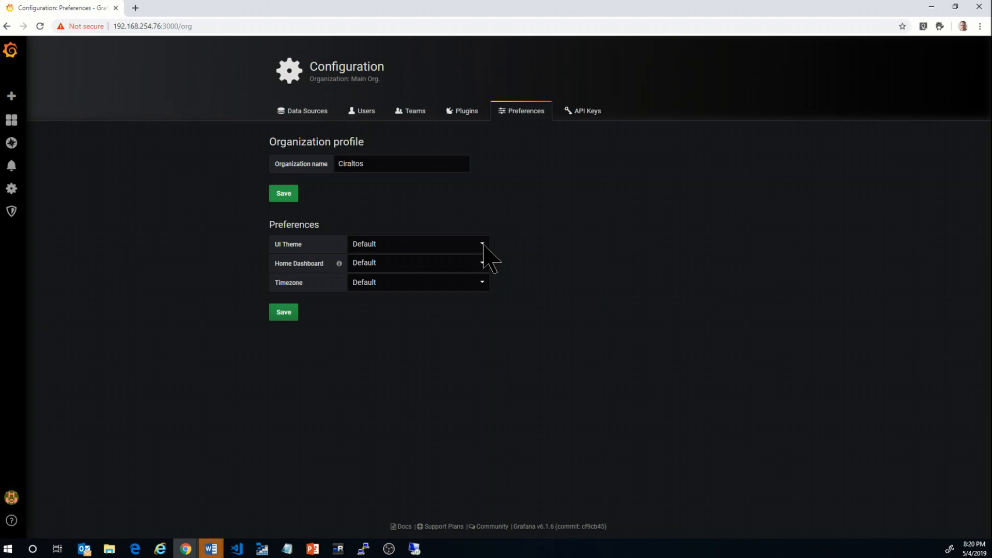
# Examine the available UI Theme and Home Dashboard preference options, and check the starred dashboards on the Home dashboard
pyautogui.click(484, 246)
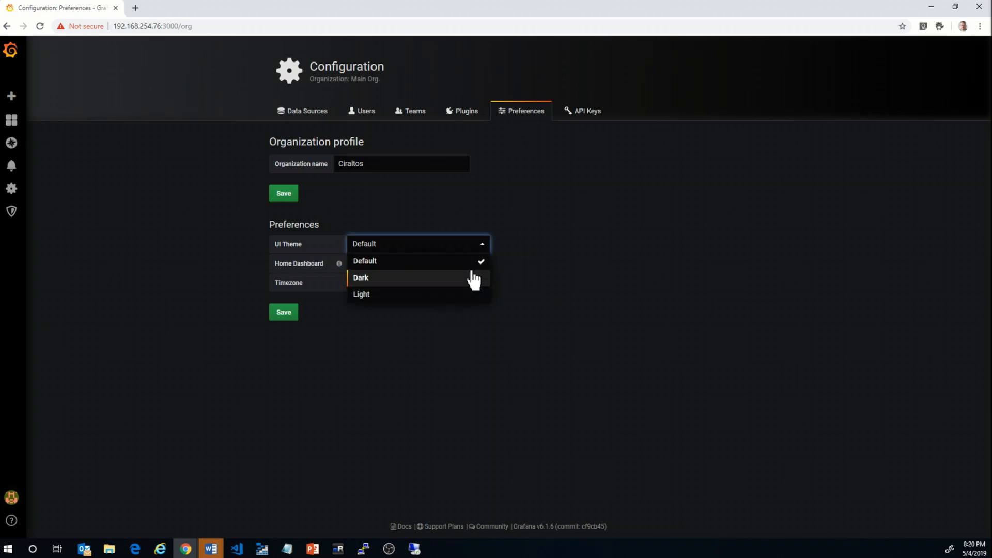
pyautogui.click(568, 231)
pyautogui.click(482, 263)
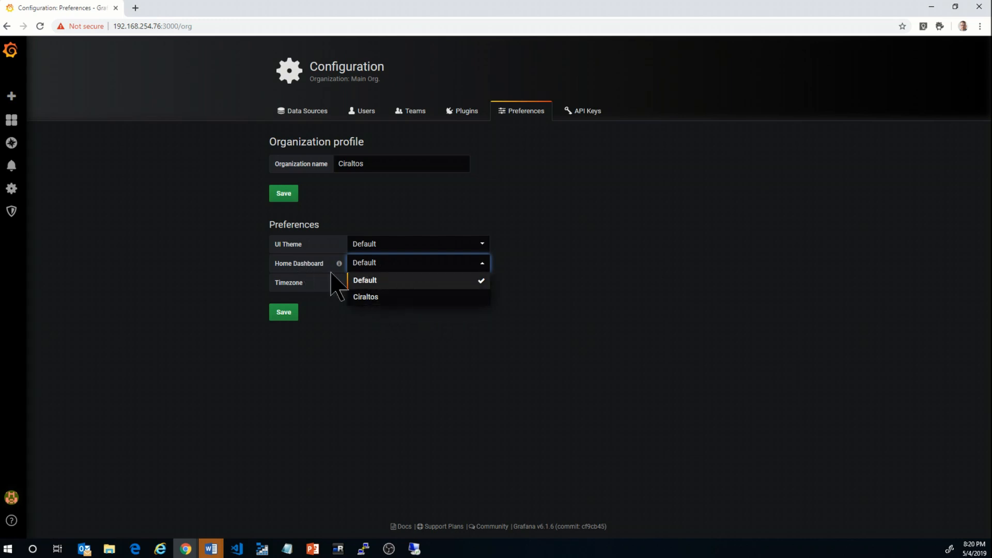
pyautogui.moveTo(13, 124)
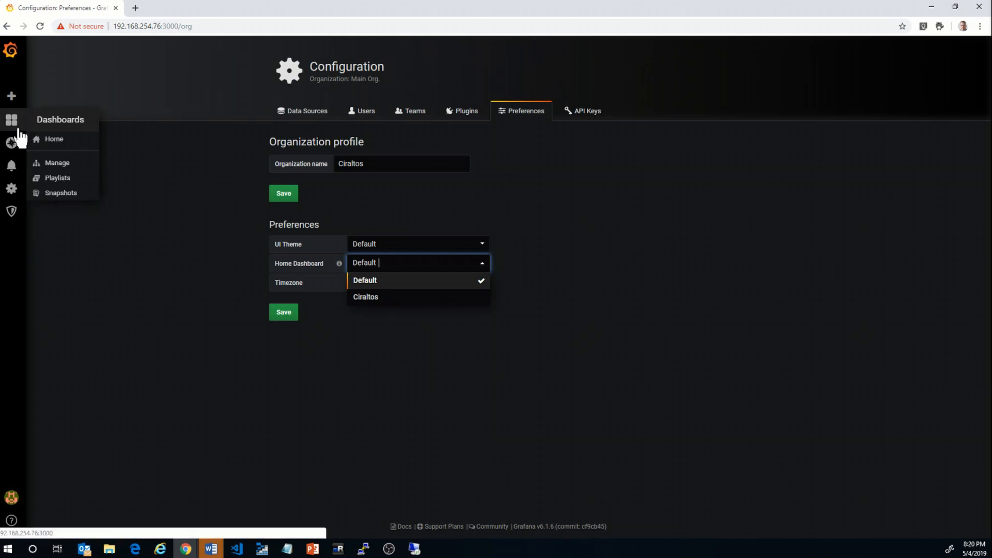
pyautogui.click(55, 140)
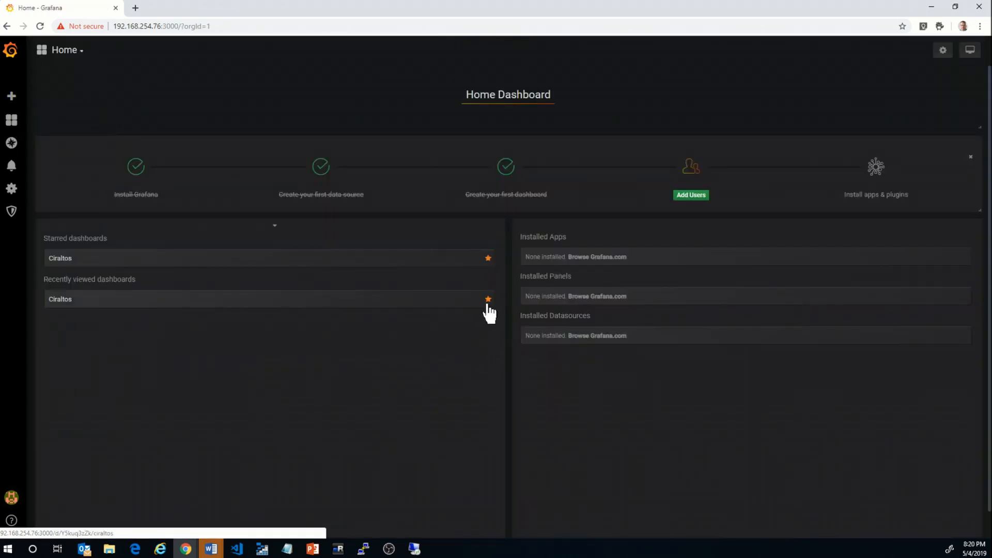
# Set the organization's Home Dashboard preference to Ciraltos and Timezone to Local browser time, and save the preferences
pyautogui.moveTo(11, 191)
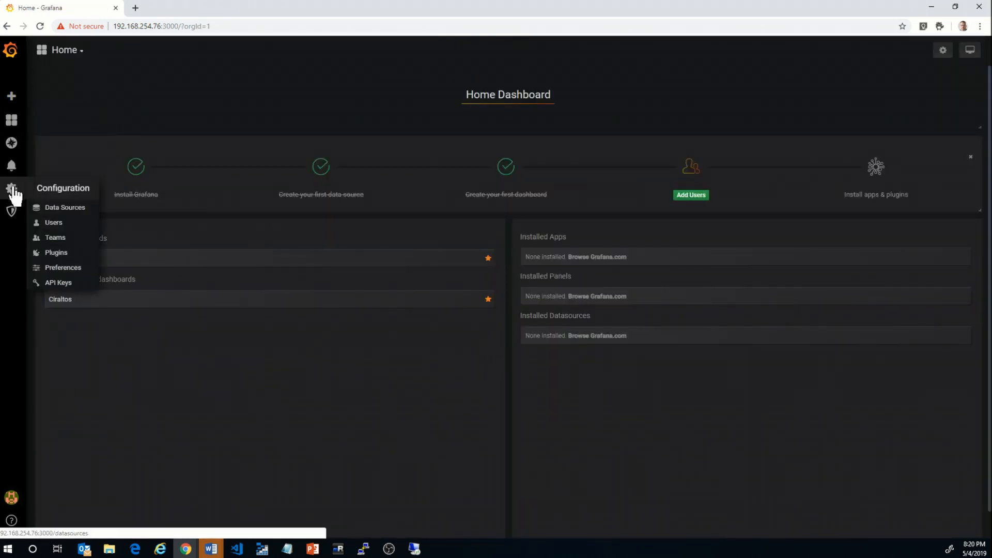
pyautogui.click(69, 268)
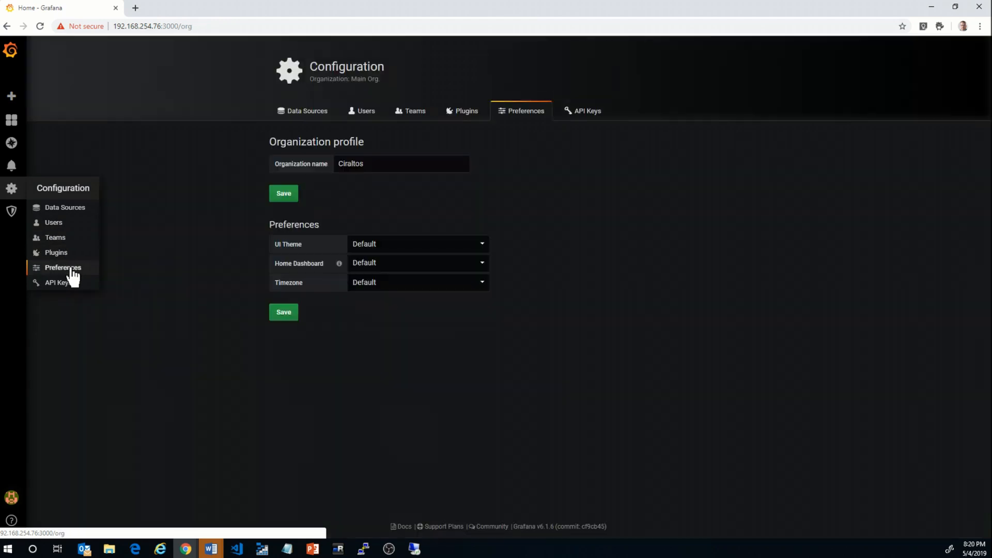
pyautogui.click(474, 263)
pyautogui.click(417, 298)
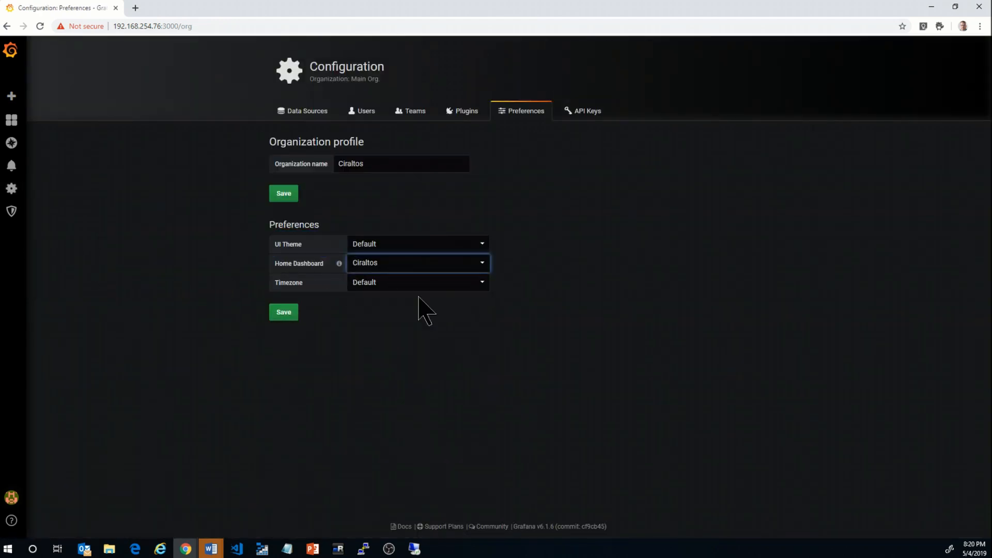
pyautogui.click(469, 287)
pyautogui.click(413, 318)
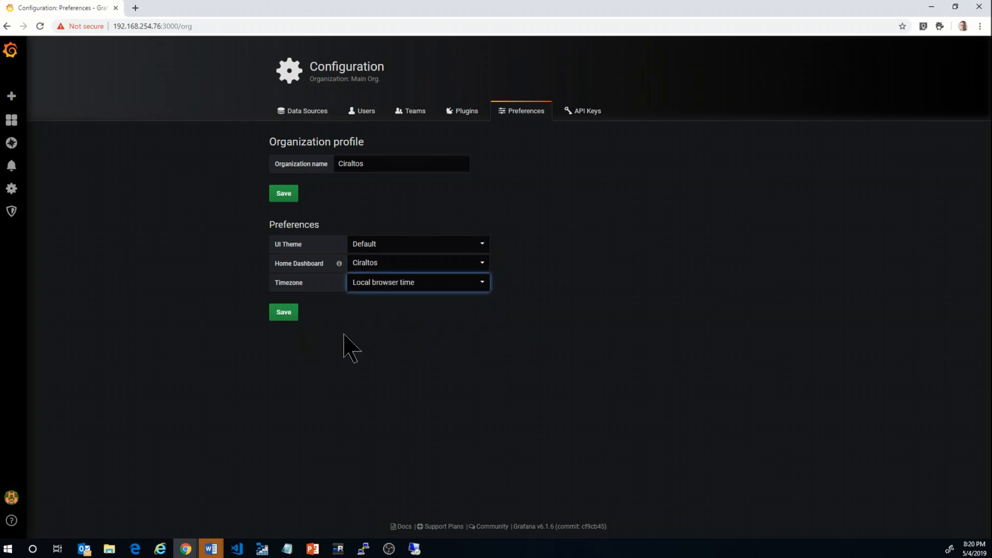
pyautogui.click(283, 314)
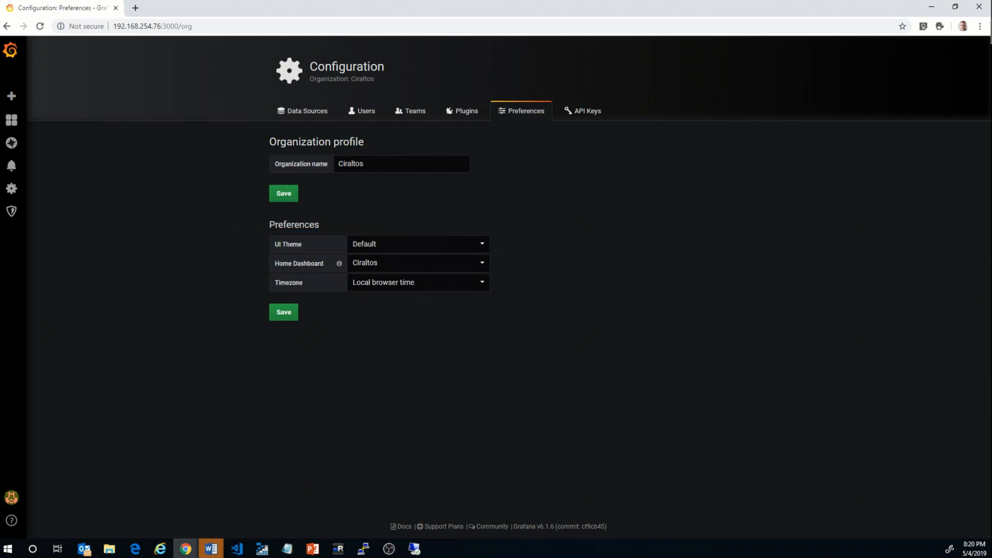
# Open an incognito browser window, load 192.168.254.76:3000 in it, and maximize the window to check the home dashboard
pyautogui.click(980, 26)
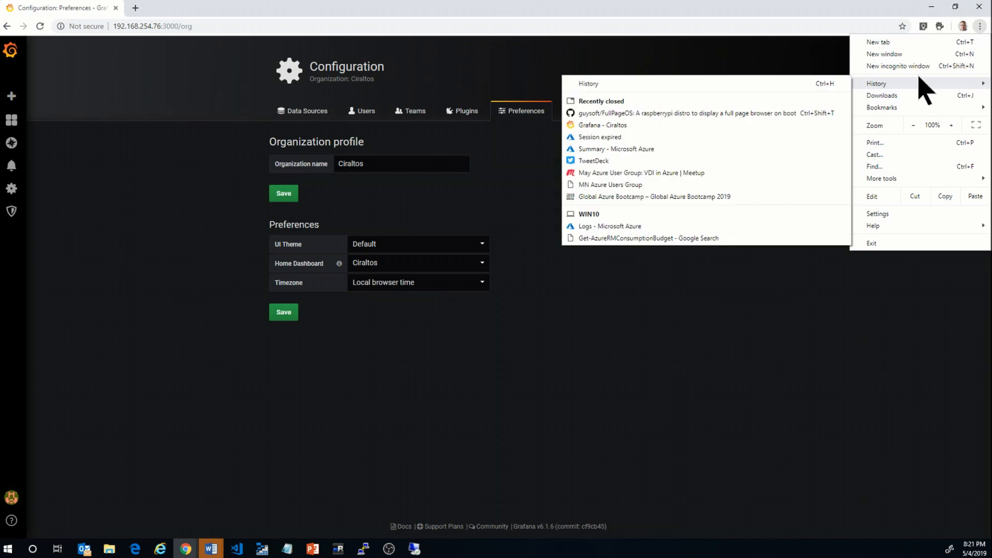
pyautogui.click(918, 66)
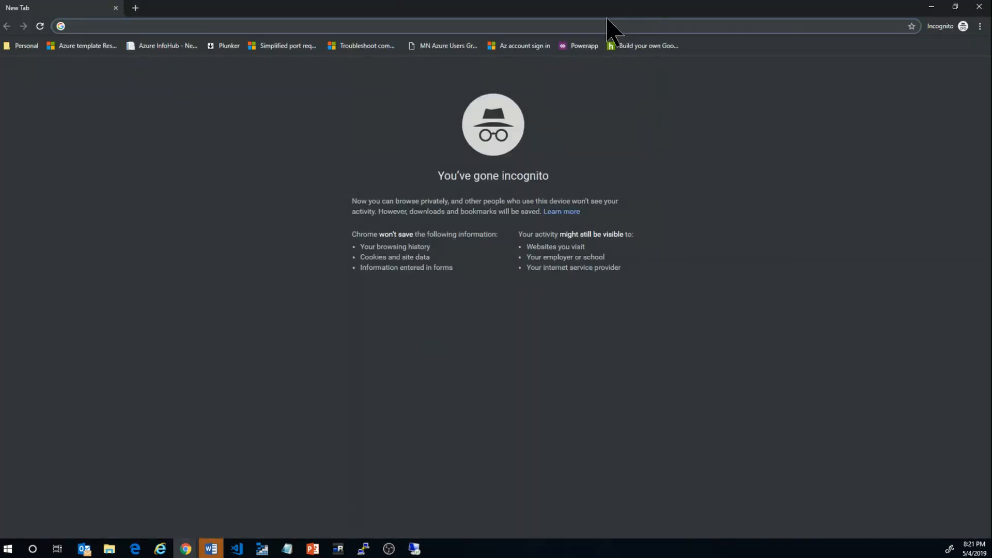
pyautogui.doubleClick(604, 9)
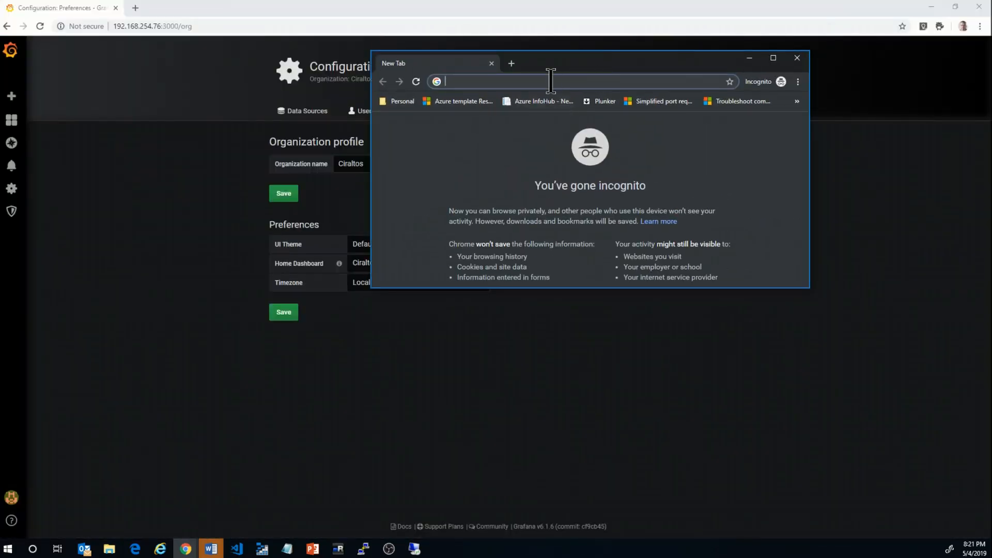
pyautogui.write('192.168.254.76:3000')
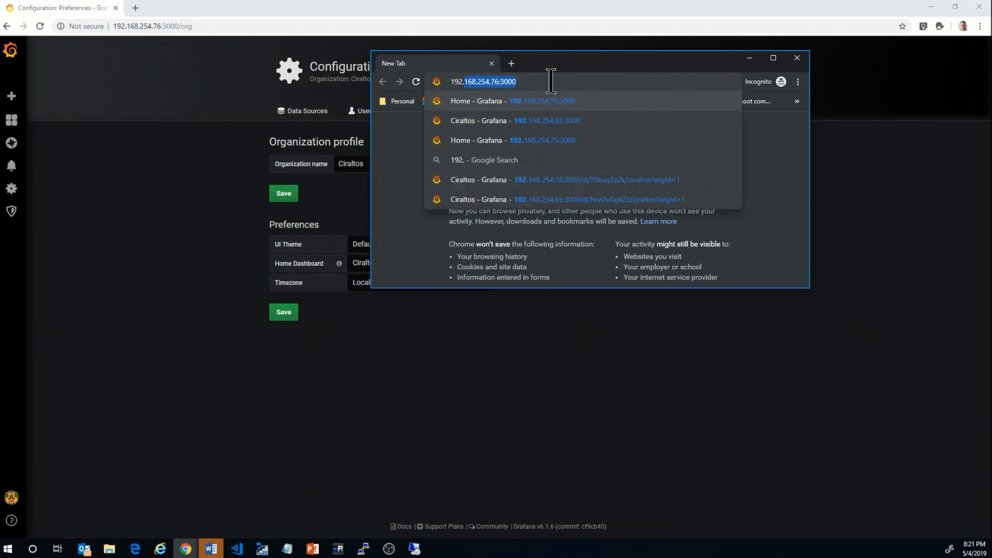
pyautogui.press('Return')
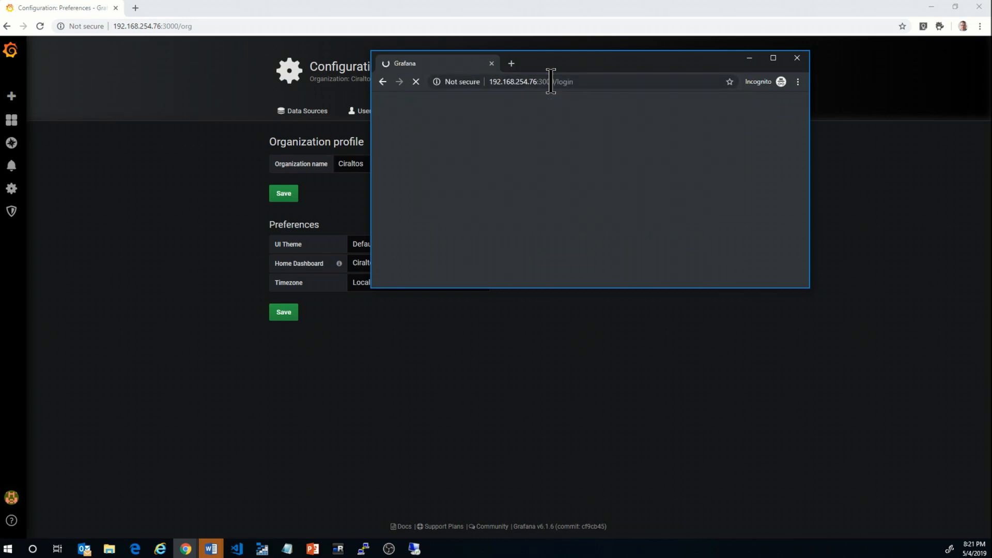
pyautogui.click(773, 59)
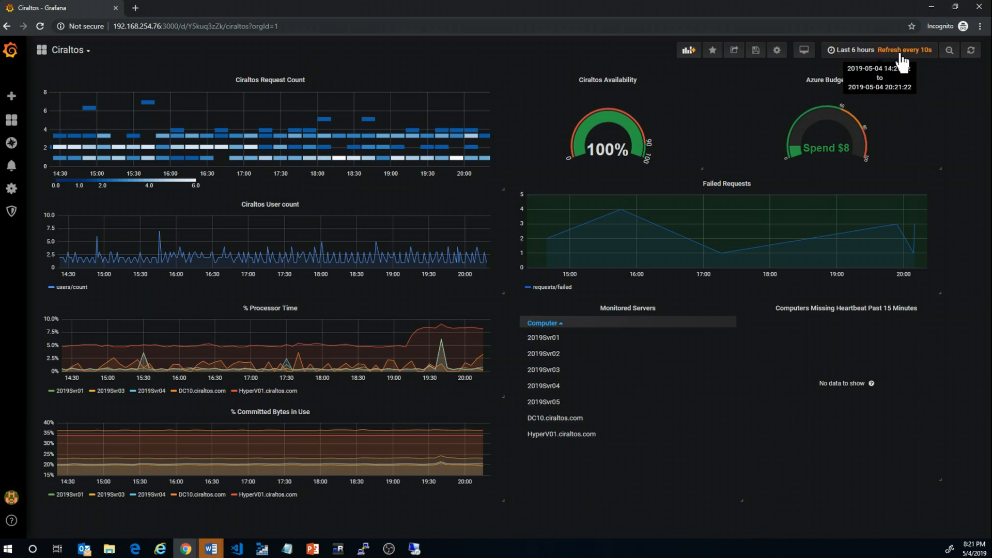
# Highlight the base server address in the incognito window's URL, then close that window
pyautogui.click(186, 27)
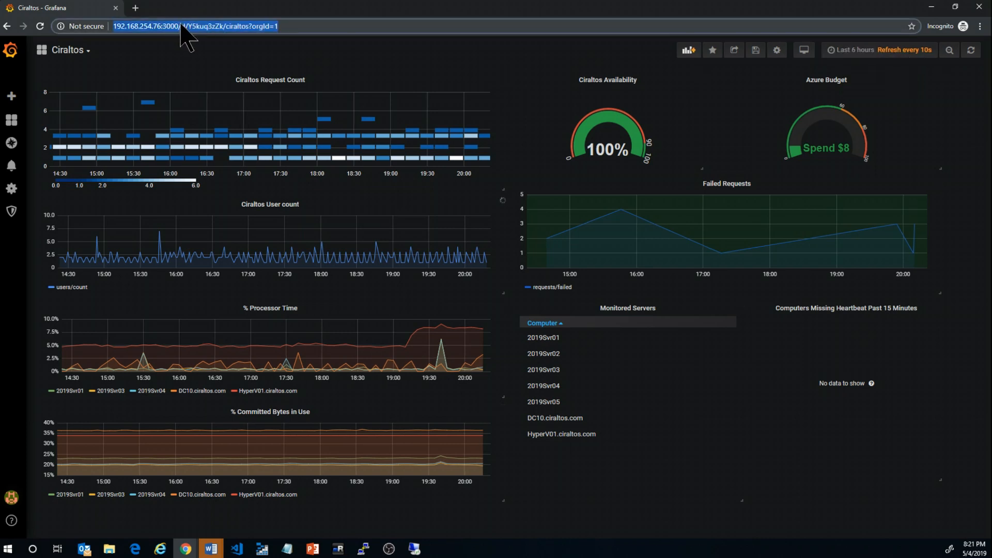
pyautogui.click(183, 26)
pyautogui.moveTo(183, 26); pyautogui.dragTo(116, 26)
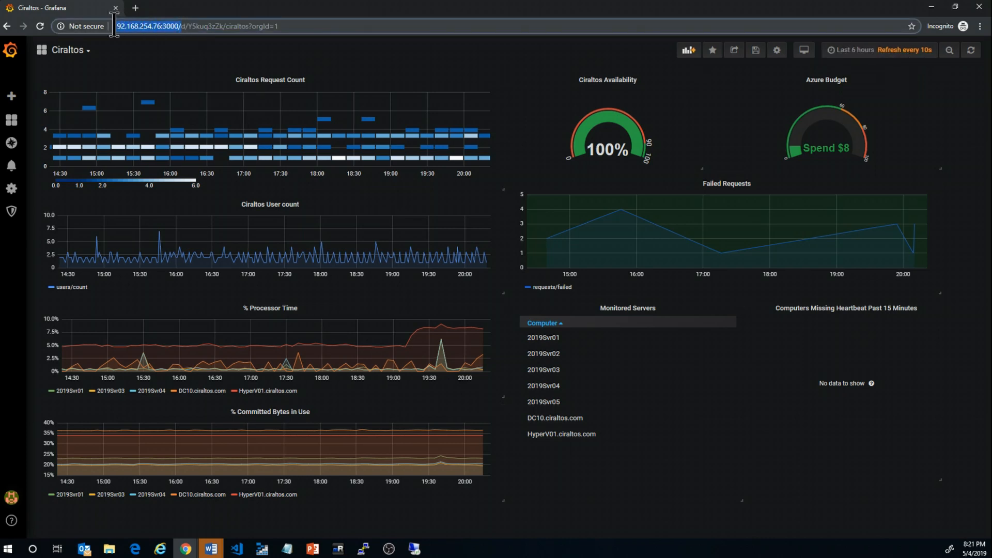
pyautogui.rightClick(119, 24)
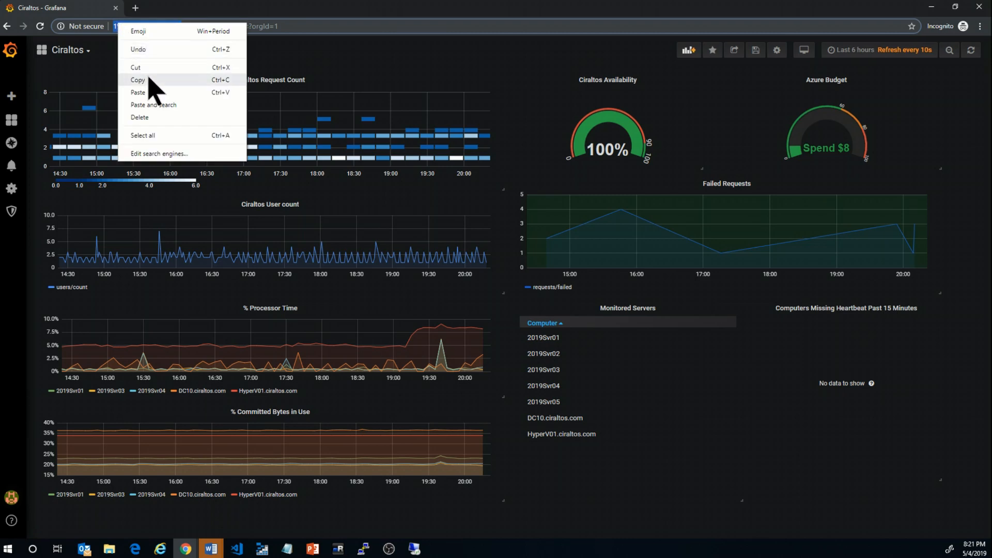
pyautogui.click(149, 74)
pyautogui.click(979, 6)
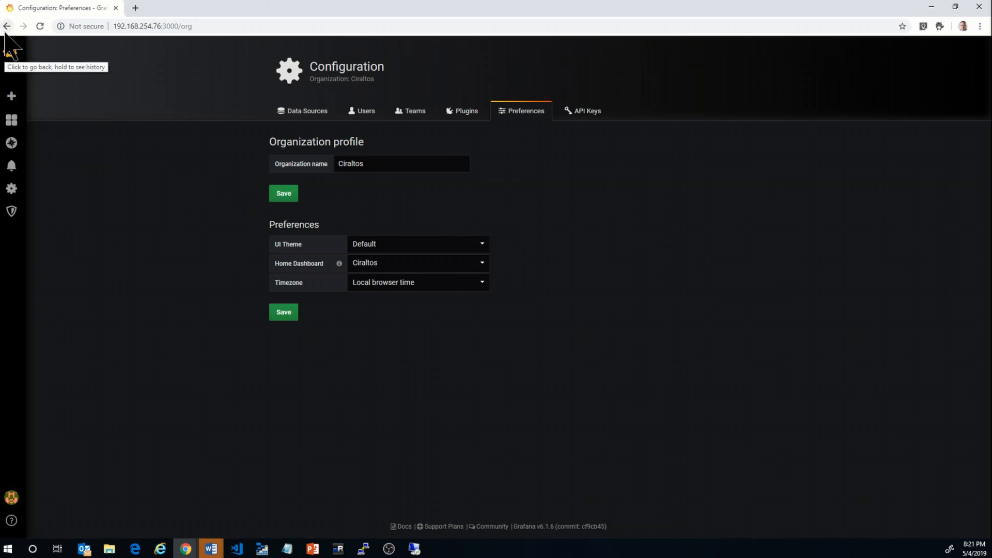
# View the home dashboard and the list of managed dashboards, then return to the home dashboard
pyautogui.moveTo(12, 120)
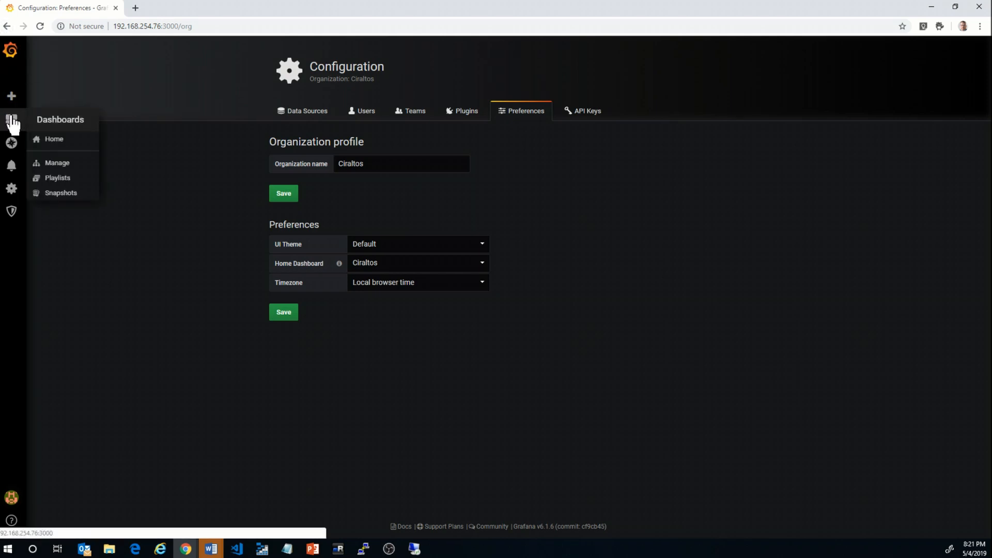
pyautogui.click(52, 143)
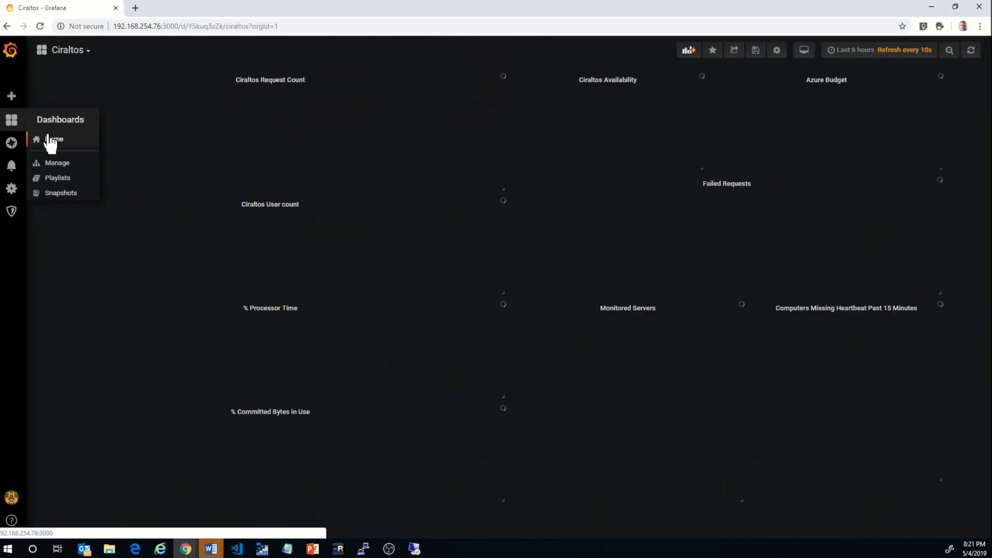
pyautogui.click(52, 165)
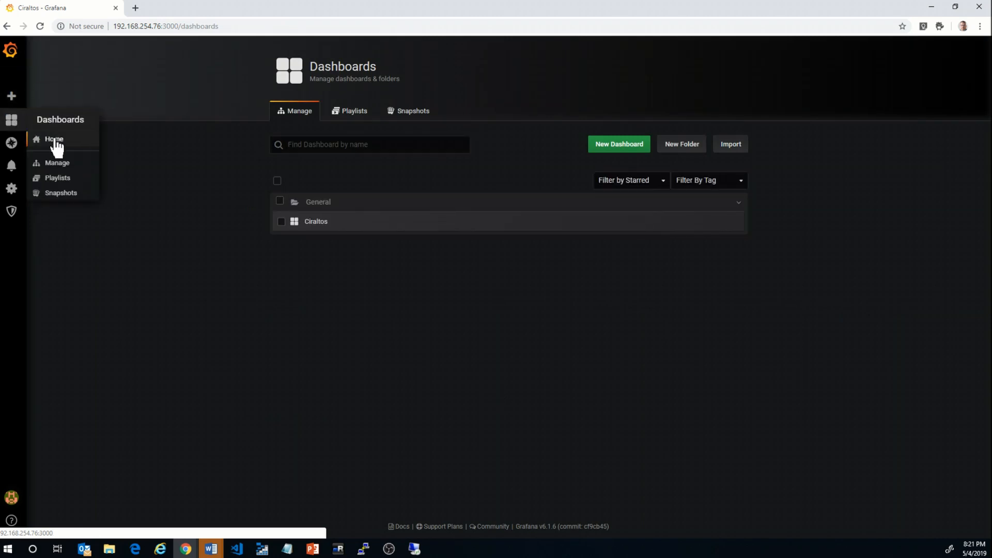
pyautogui.click(56, 140)
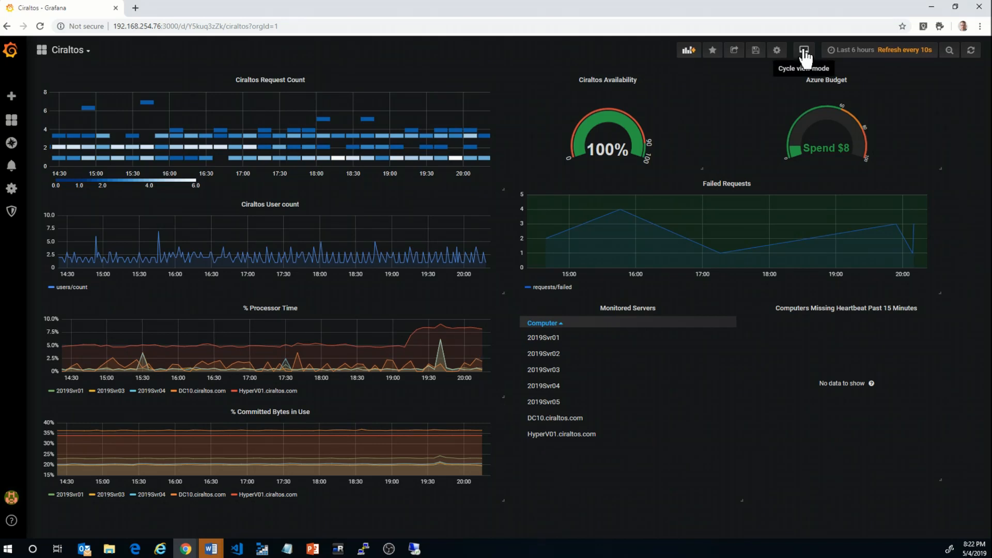
# Cycle the Ciraltos dashboard through TV view to full kiosk view and copy the complete kiosk URL
pyautogui.click(804, 52)
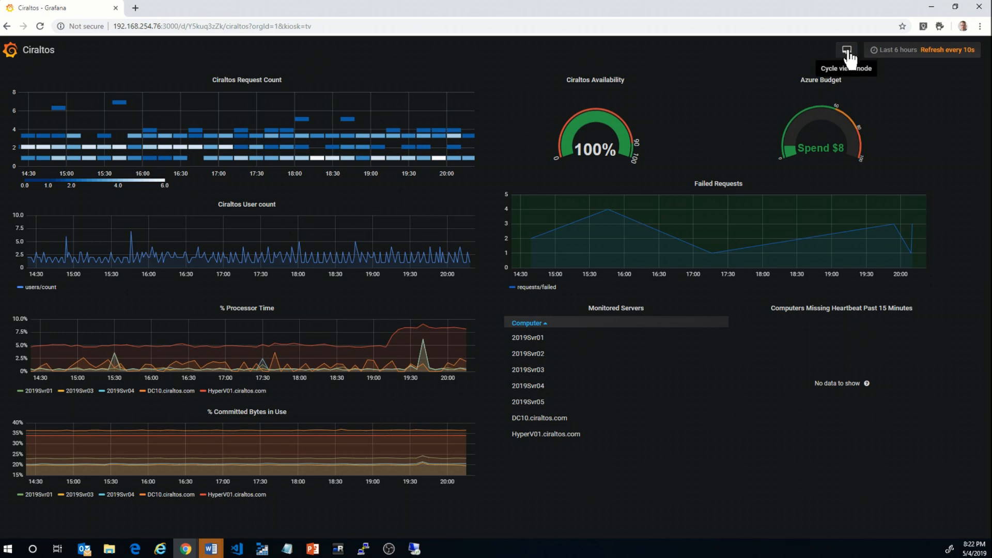
pyautogui.click(846, 51)
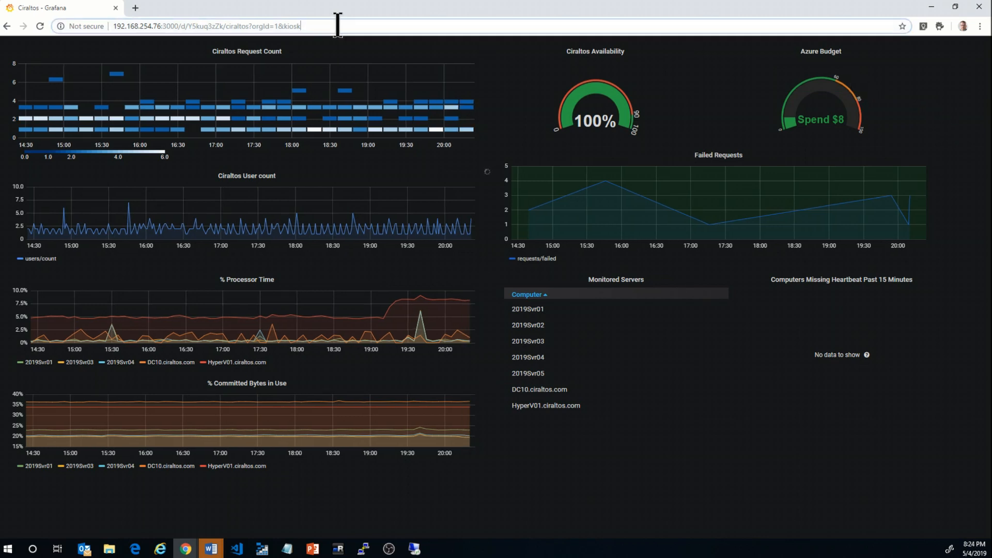
pyautogui.moveTo(338, 24); pyautogui.dragTo(117, 27)
pyautogui.moveTo(313, 26); pyautogui.dragTo(133, 11)
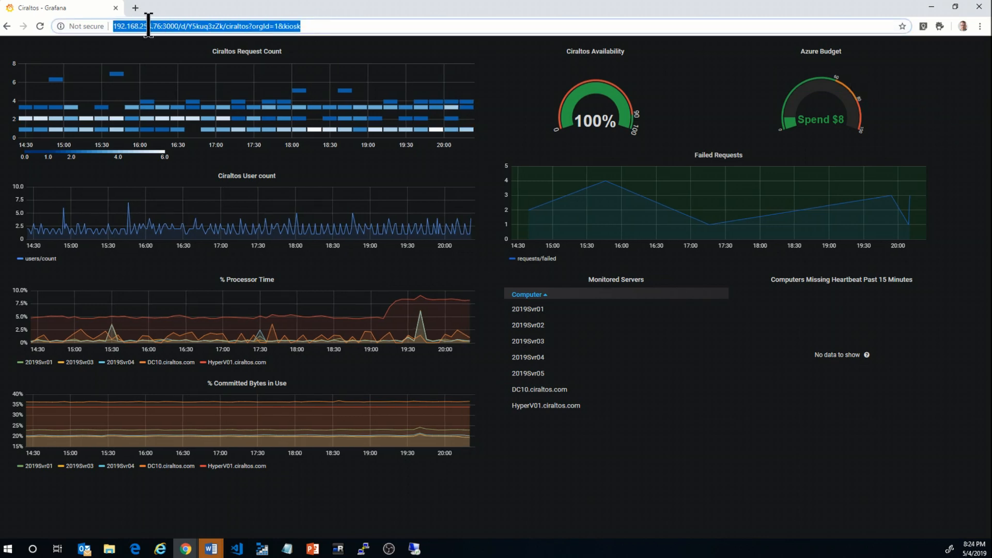
pyautogui.rightClick(260, 24)
pyautogui.click(292, 80)
# Load the copied kiosk URL in a new incognito window, then minimize it and reload the kiosk dashboard in the original window
pyautogui.click(980, 26)
pyautogui.click(899, 65)
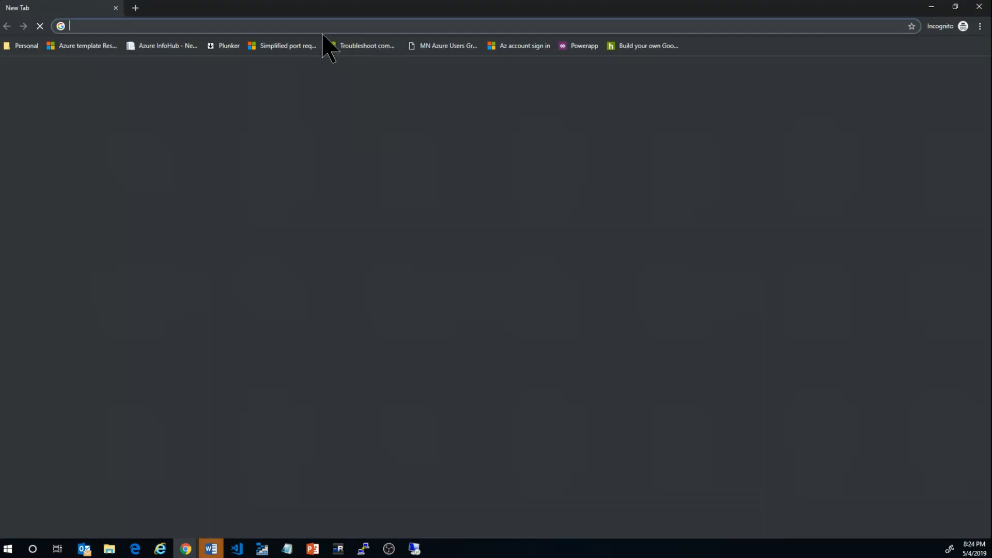
pyautogui.hotkey('ctrl', 'v')
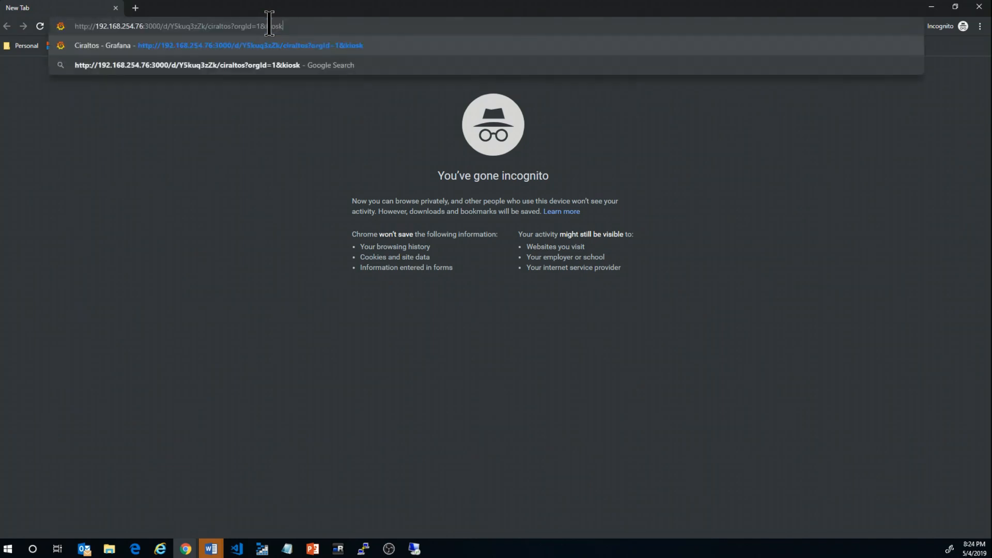
pyautogui.press('Return')
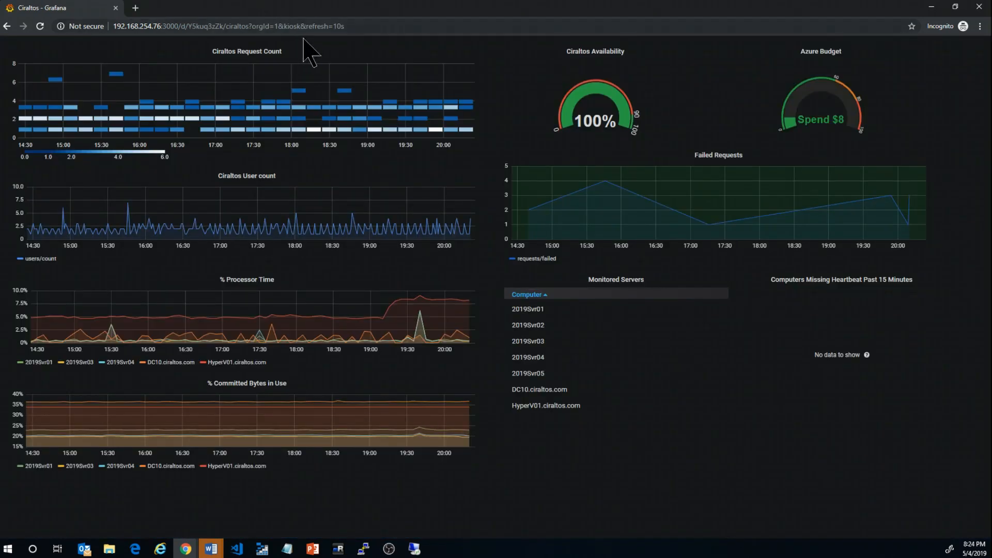
pyautogui.click(932, 6)
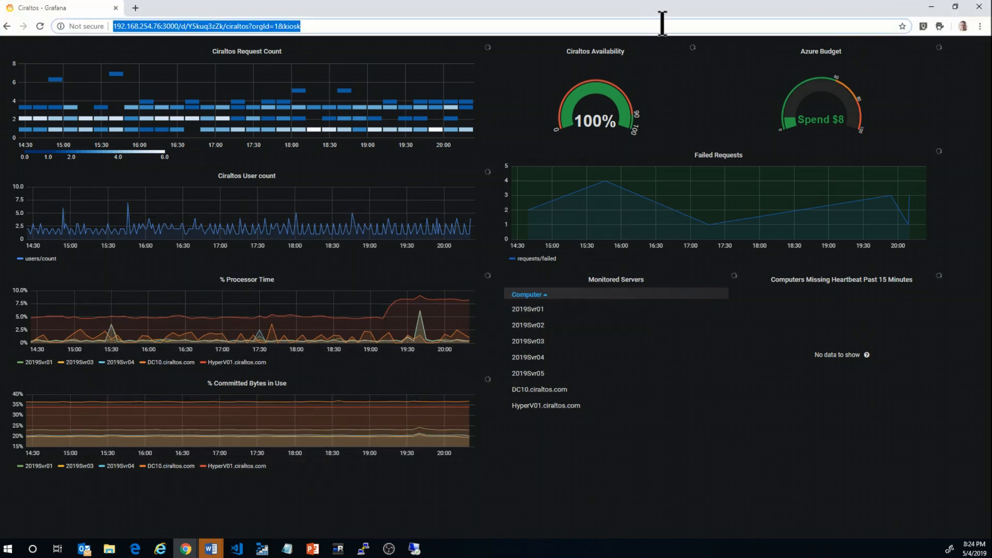
pyautogui.press('Return')
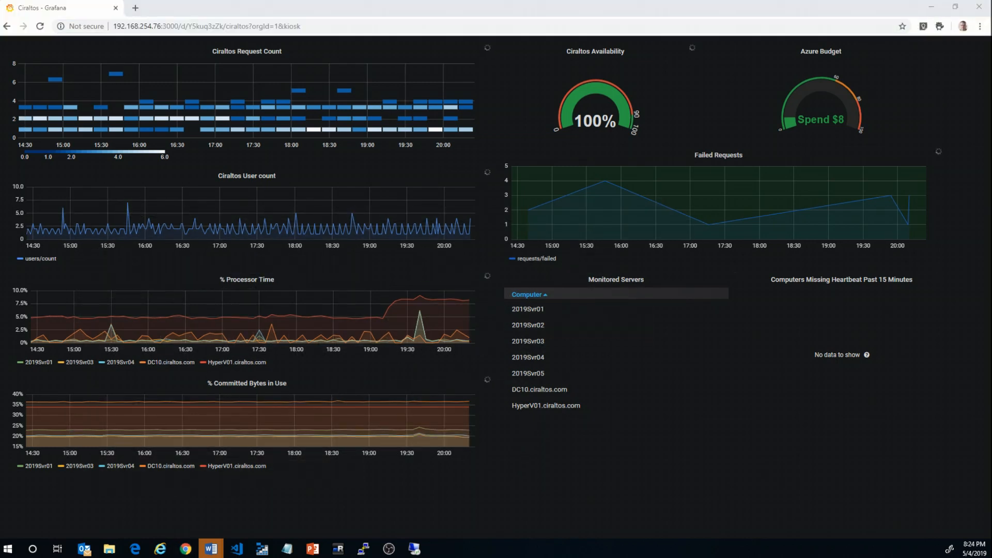
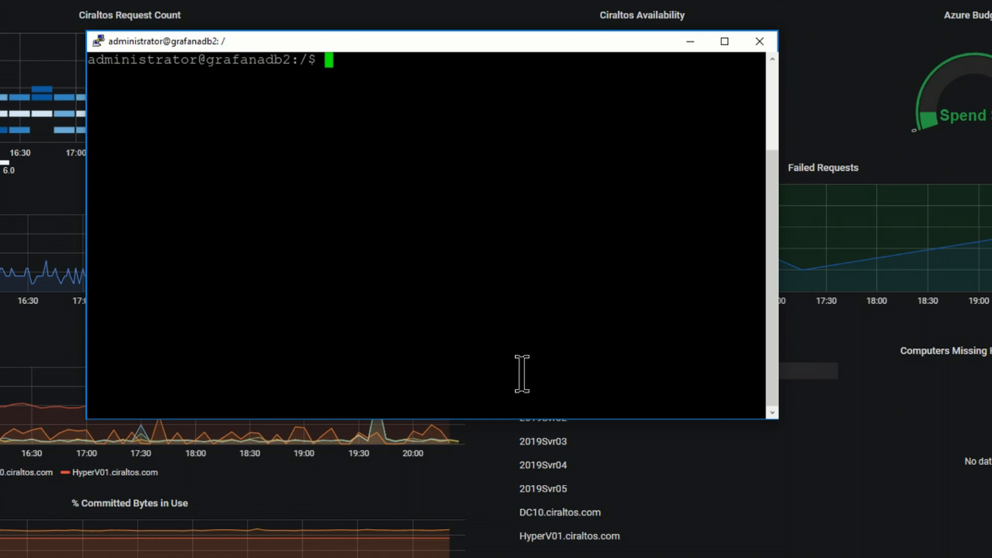
# In the grafanadb2 SSH terminal, list the root directory, change to etc/ and list its contents
pyautogui.write('ls')
pyautogui.press('Return')
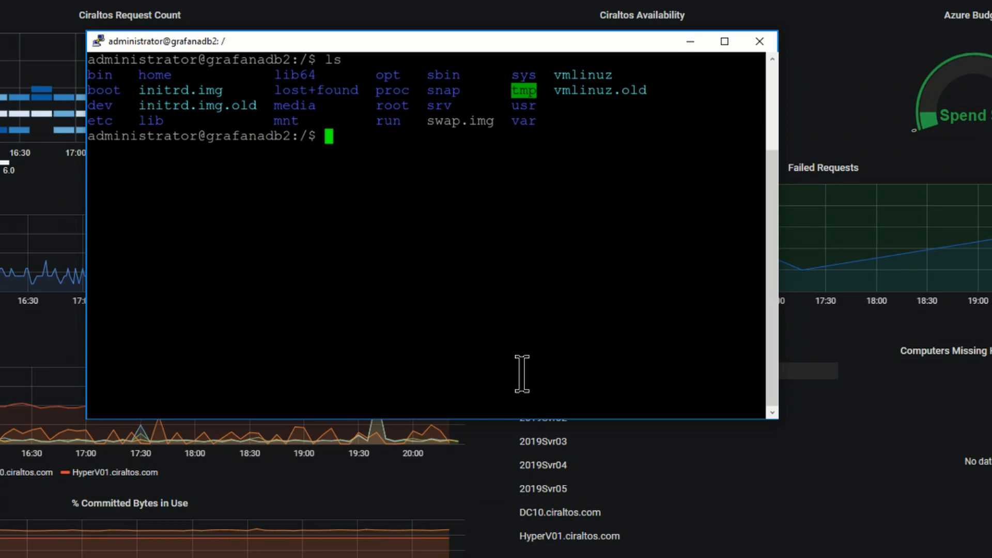
pyautogui.write('cd et')
pyautogui.press('Tab')
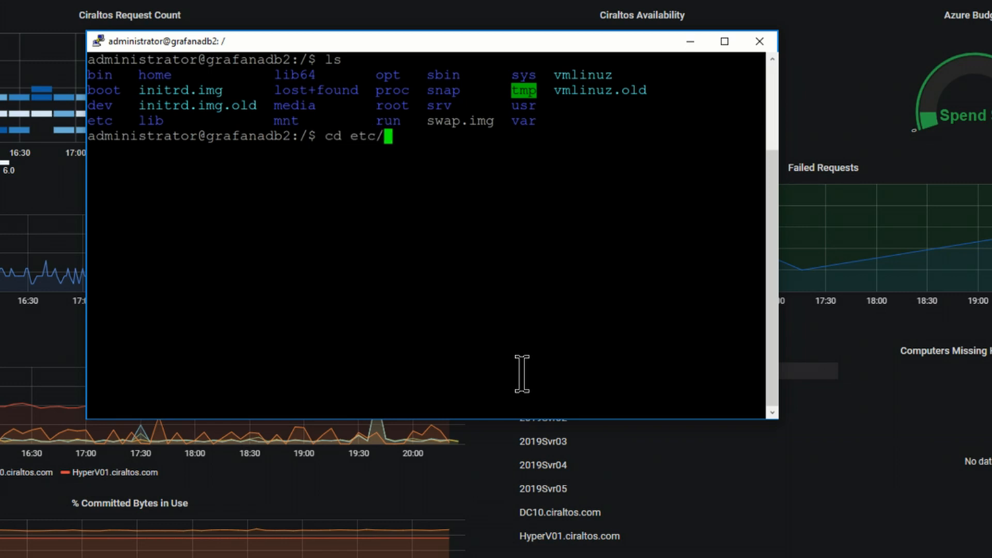
pyautogui.press('Return')
pyautogui.write('ls')
pyautogui.press('Return')
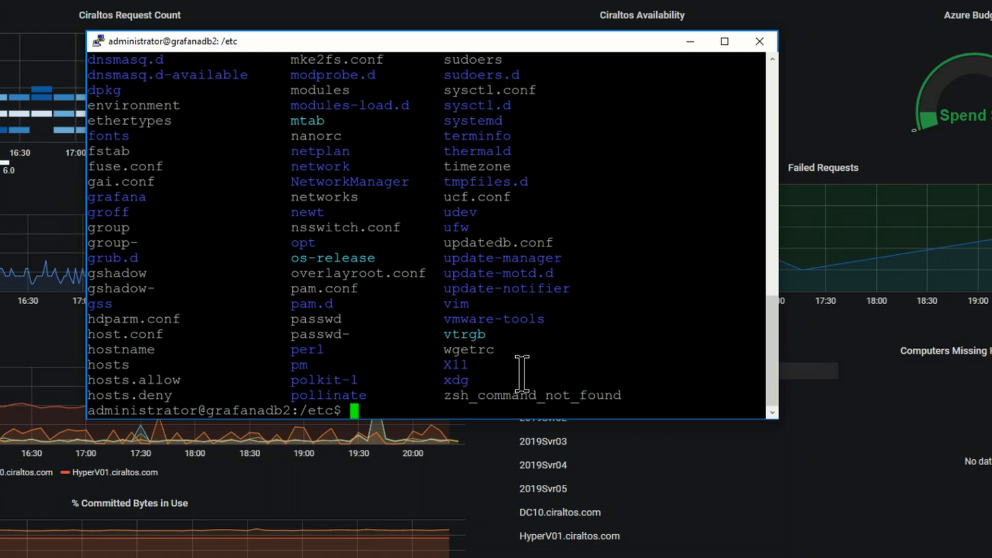
# Change to the grafana/ directory inside /etc and list its files
pyautogui.write('cd gra')
pyautogui.press('Tab')
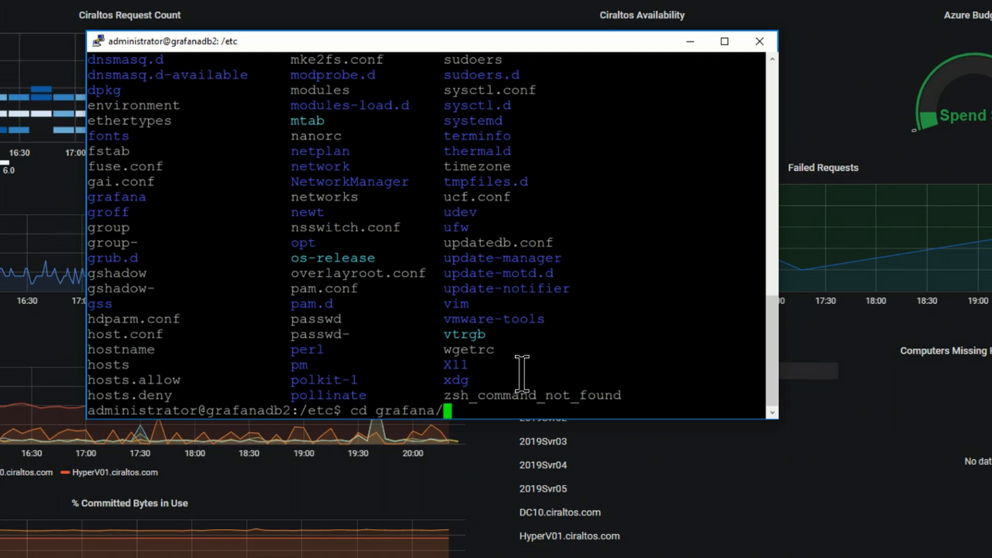
pyautogui.press('Return')
pyautogui.write('ls')
pyautogui.press('Return')
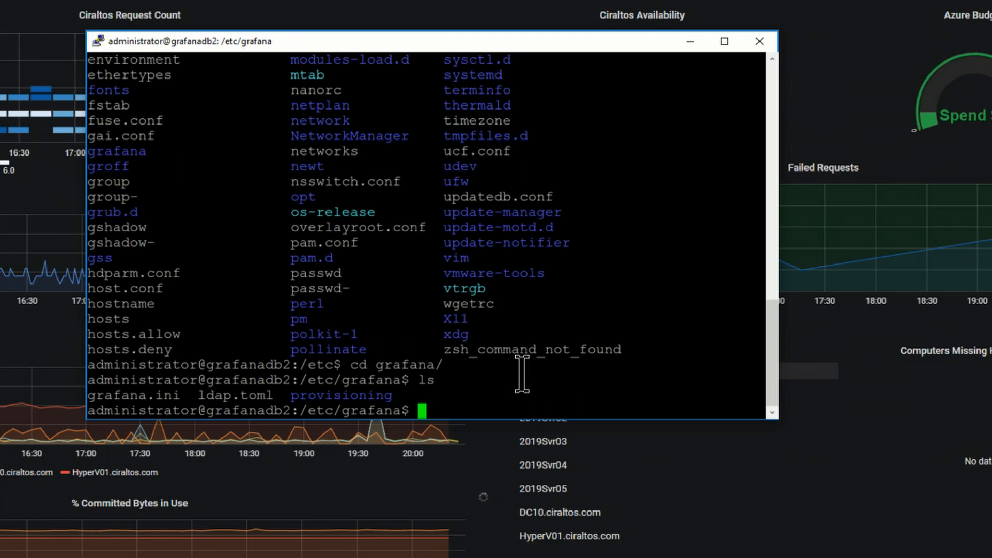
# Open grafana.ini for editing in vi with sudo, entering the administrator account password
pyautogui.write('sudo ')
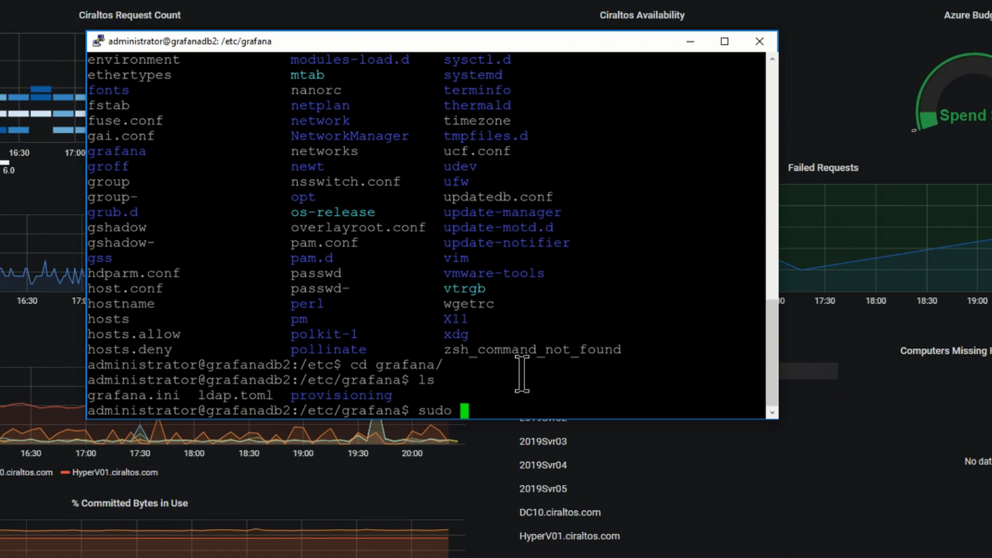
pyautogui.write('vi ')
pyautogui.write('grafa')
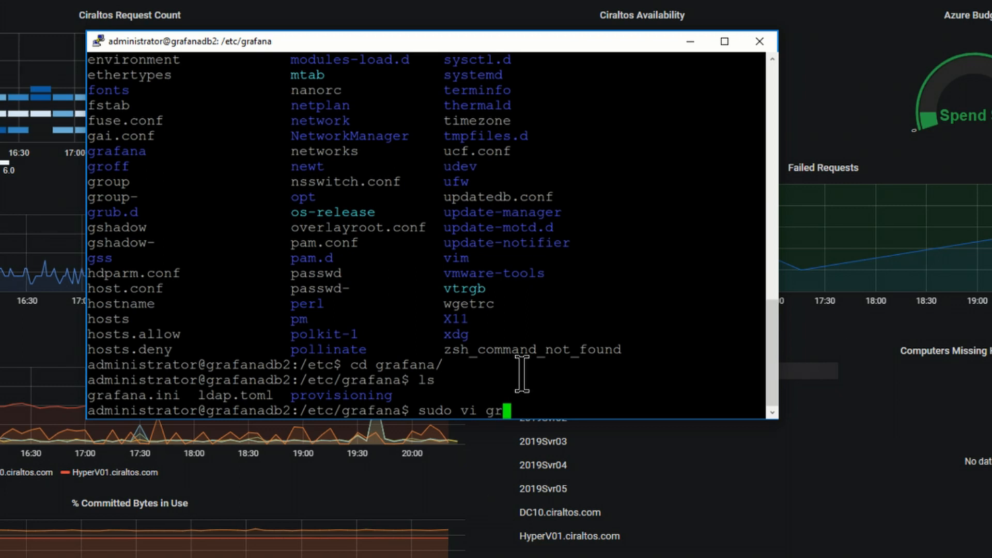
pyautogui.write('na')
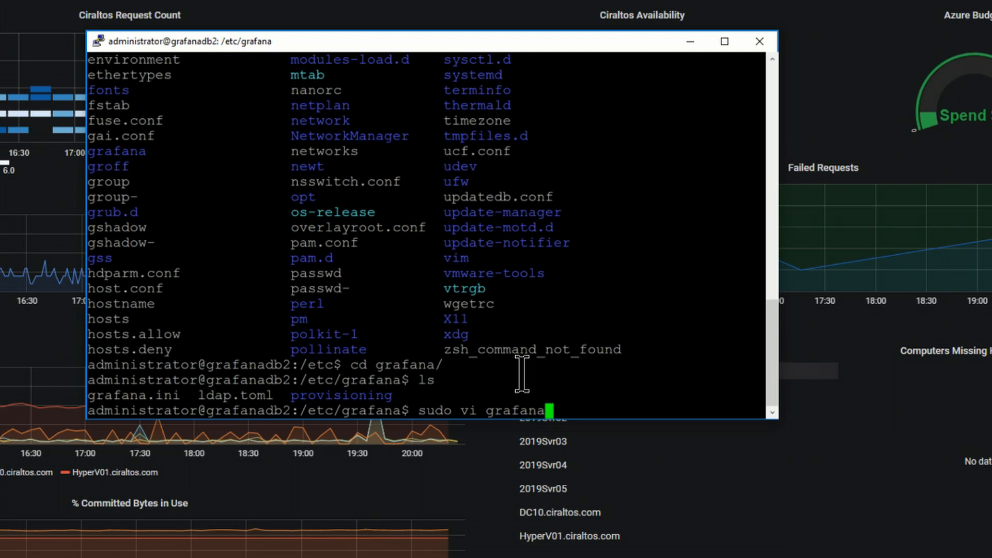
pyautogui.write('.ini')
pyautogui.press('Return')
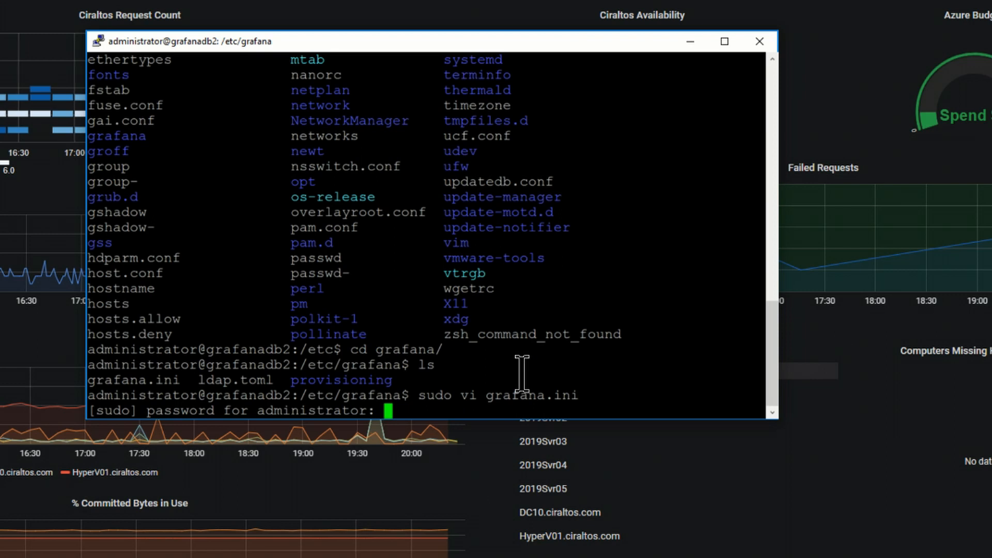
pyautogui.press('Return')
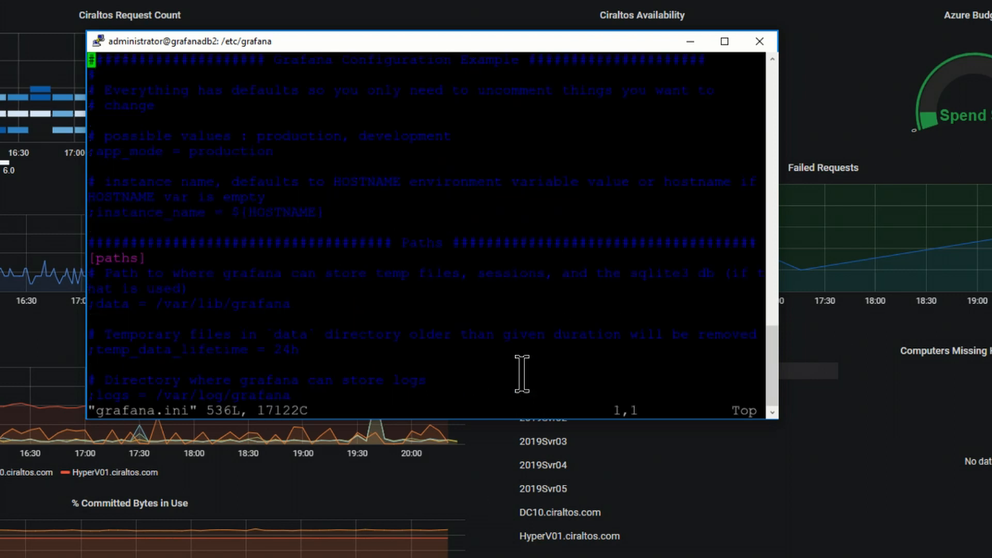
# In the [auth.anonymous] section, duplicate the "enabled = false" line beneath the blank line that follows it
pyautogui.press('Down')
pyautogui.press('Down')
pyautogui.press('Down')
pyautogui.press('Down')
pyautogui.press('Down')
pyautogui.press('Down')
pyautogui.press('Down')
pyautogui.press('Down')
pyautogui.press('Down')
pyautogui.press('Down')
pyautogui.press('Down')
pyautogui.press('Down')
pyautogui.press('Down')
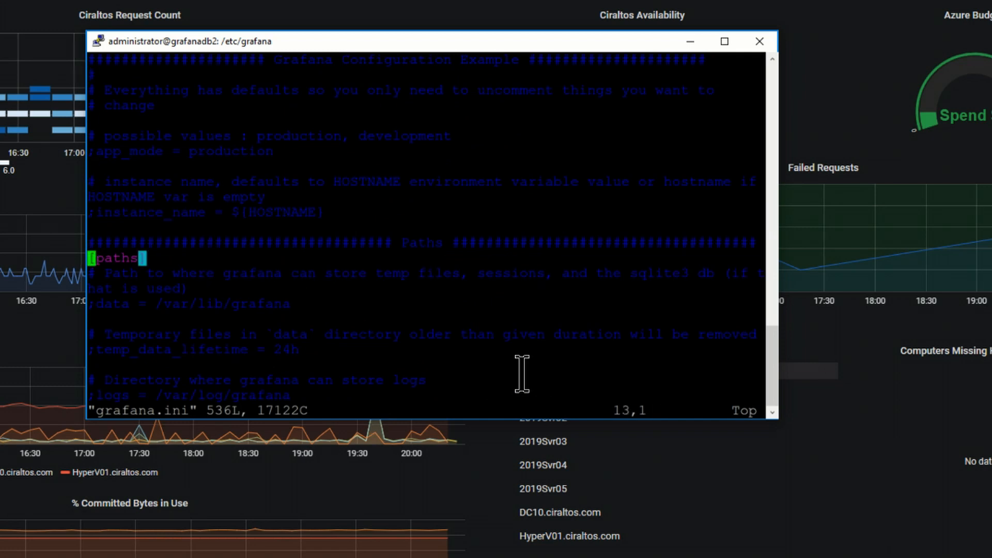
pyautogui.press('Down')
pyautogui.press('Down')
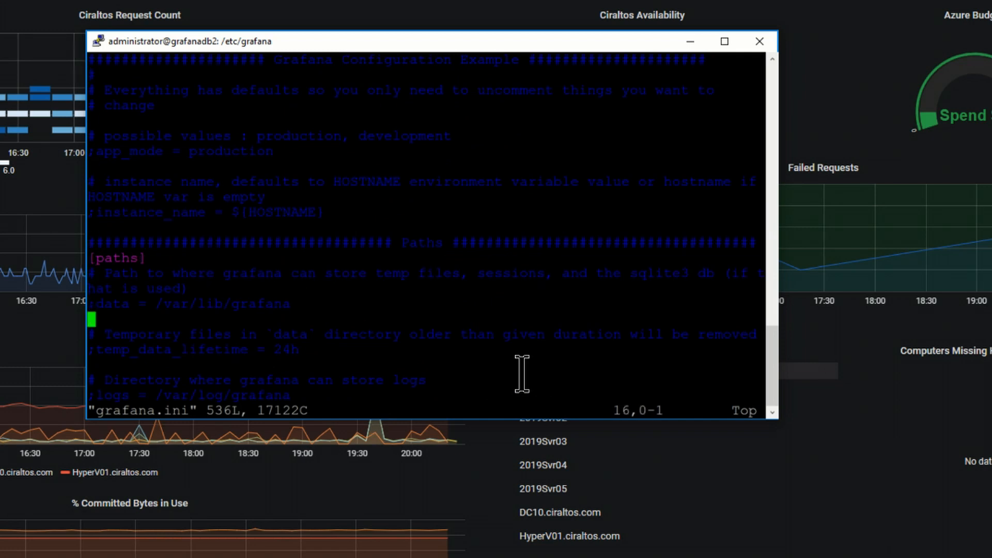
pyautogui.press('Down')
pyautogui.press('Down')
pyautogui.press('Down')
pyautogui.press('Down')
pyautogui.press('Down')
pyautogui.press('Down')
pyautogui.press('Down')
pyautogui.press('Down')
pyautogui.press('Down')
pyautogui.press('Down')
pyautogui.press('Down')
pyautogui.press('Down')
pyautogui.press('Down')
pyautogui.press('Down')
pyautogui.press('Down')
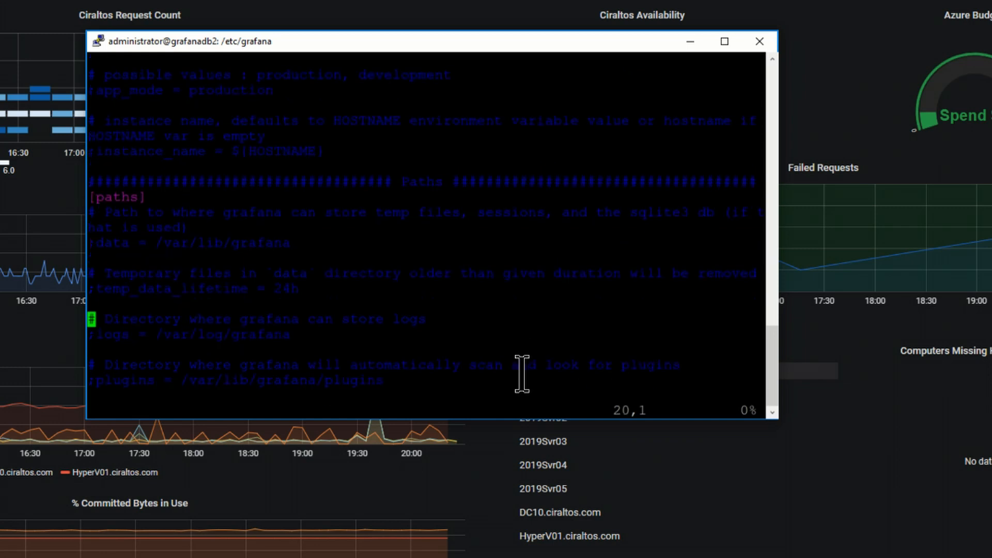
pyautogui.press('Down')
pyautogui.press('Down')
pyautogui.press('Down')
pyautogui.press('Down')
pyautogui.press('Down')
pyautogui.press('Down')
pyautogui.press('Down')
pyautogui.press('Down')
pyautogui.press('Down')
pyautogui.press('Down')
pyautogui.press('Down')
pyautogui.press('Down')
pyautogui.press('Down')
pyautogui.press('Down')
pyautogui.press('Down')
pyautogui.press('Down')
pyautogui.press('Down')
pyautogui.press('Down')
pyautogui.press('Down')
pyautogui.press('Down')
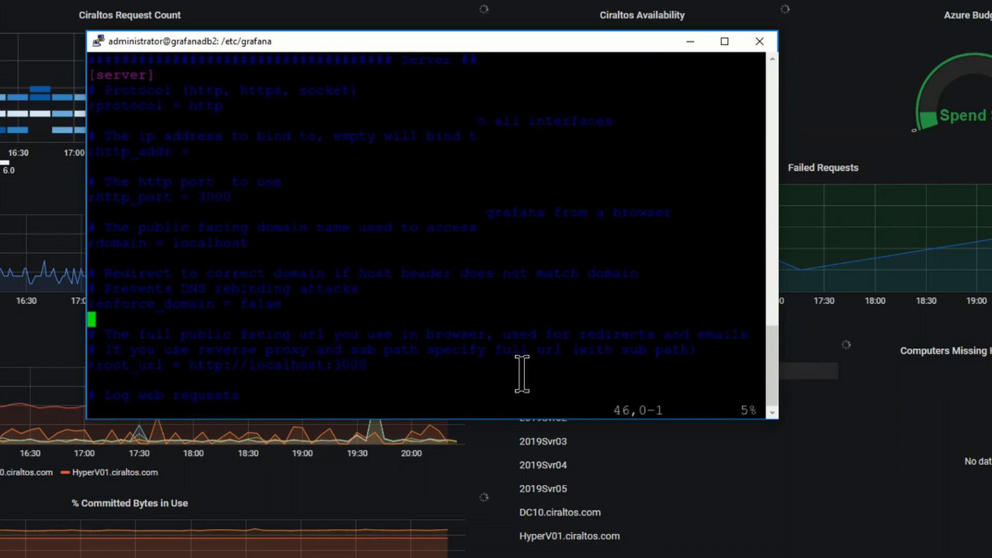
pyautogui.press('Down')
pyautogui.press('Down')
pyautogui.press('Down')
pyautogui.press('Down')
pyautogui.press('Down')
pyautogui.press('Down')
pyautogui.press('Down')
pyautogui.press('Down')
pyautogui.press('Down')
pyautogui.press('Down')
pyautogui.press('Down')
pyautogui.press('Down')
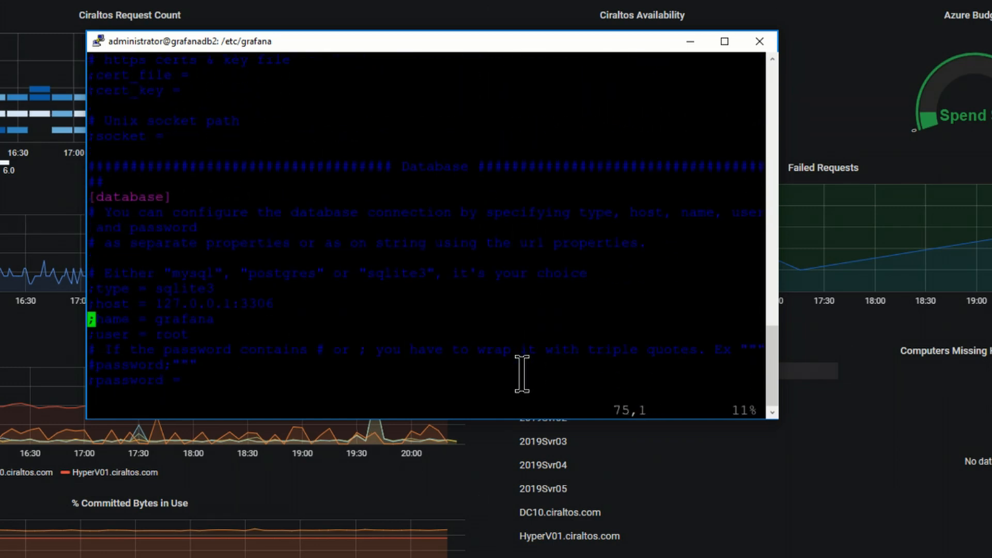
pyautogui.press('Down')
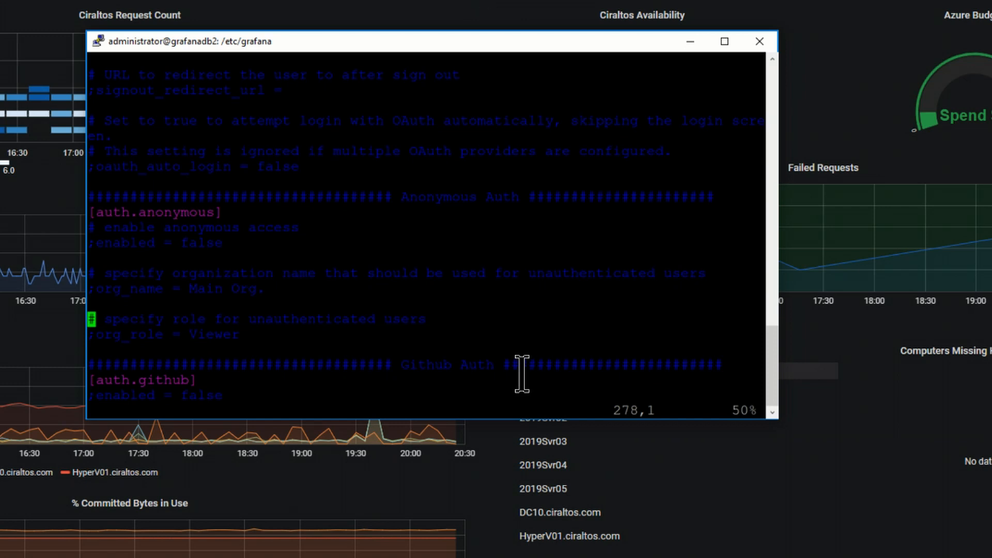
pyautogui.press('Up')
pyautogui.press('Up')
pyautogui.press('Up')
pyautogui.press('Up')
pyautogui.press('Up')
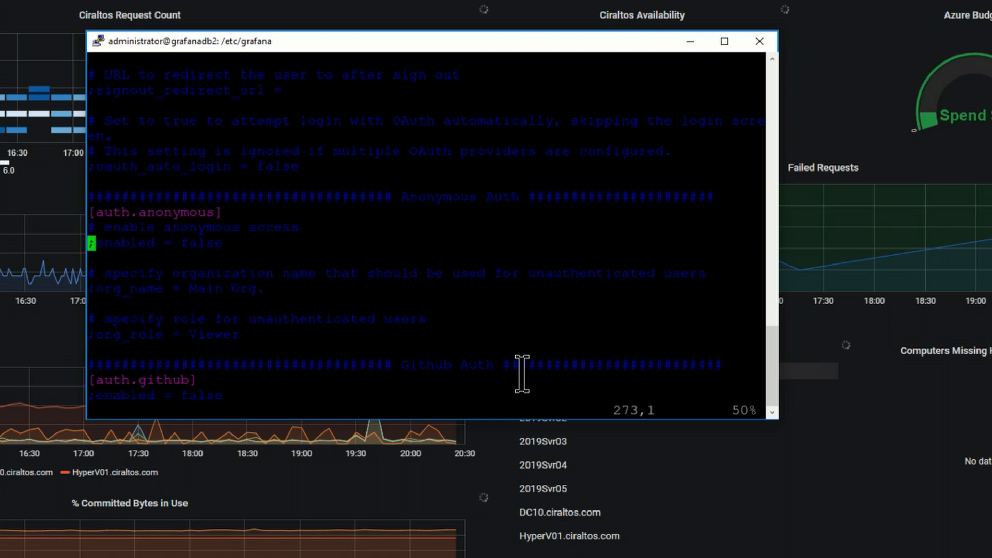
pyautogui.press('Down')
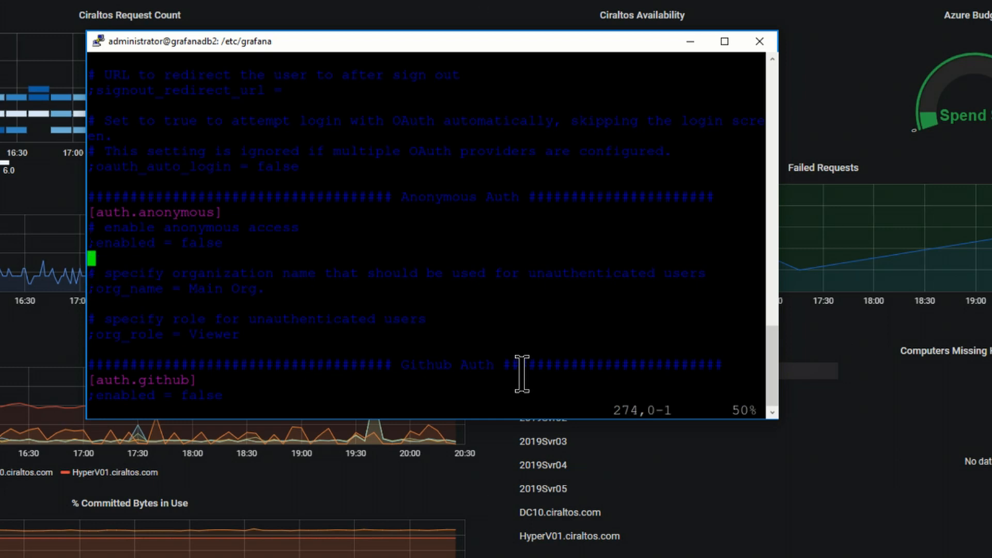
pyautogui.press('Up')
pyautogui.press('Down')
pyautogui.press('p')
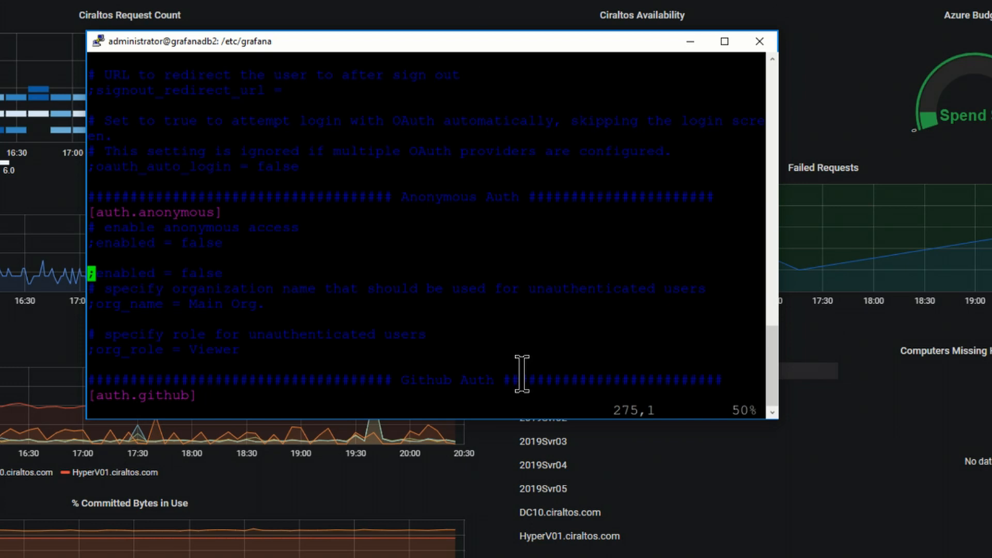
# Duplicate the "org_name = Main Org." line directly below the original in the [auth.anonymous] section
pyautogui.press('Down')
pyautogui.press('Down')
pyautogui.press('y')
pyautogui.press('y')
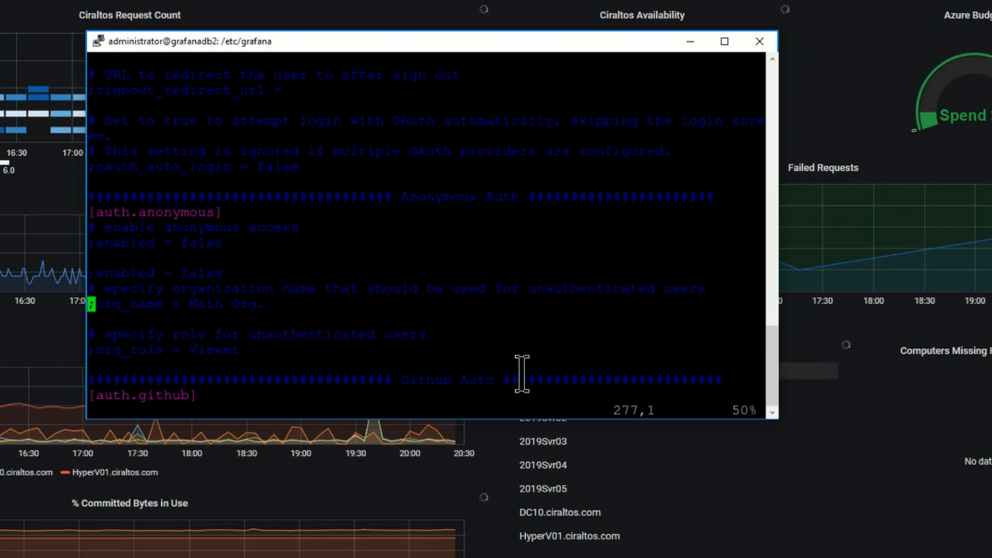
pyautogui.press('p')
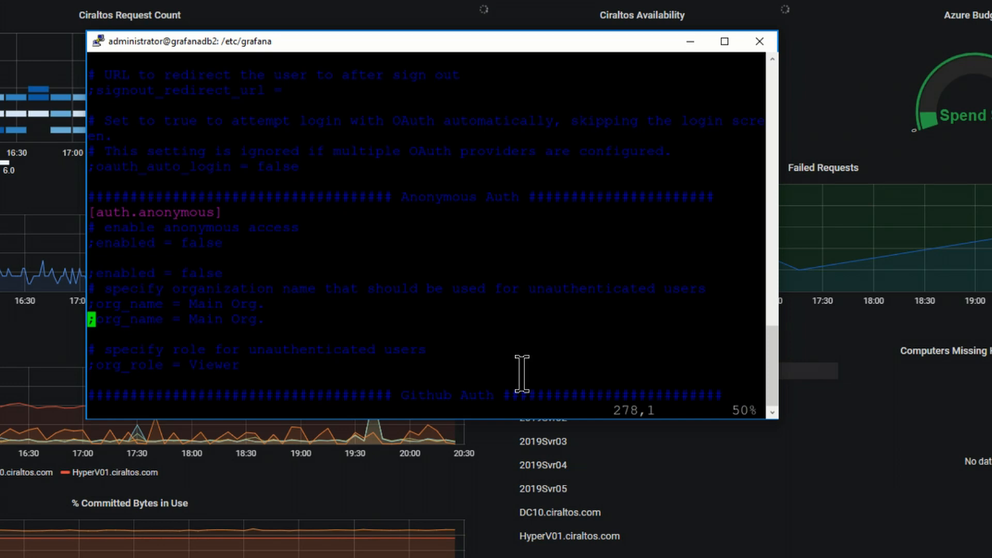
# Replace the semicolon before the original "enabled = false" line under [auth.anonymous] with a # comment marker
pyautogui.press('Up')
pyautogui.press('Up')
pyautogui.press('Up')
pyautogui.press('Up')
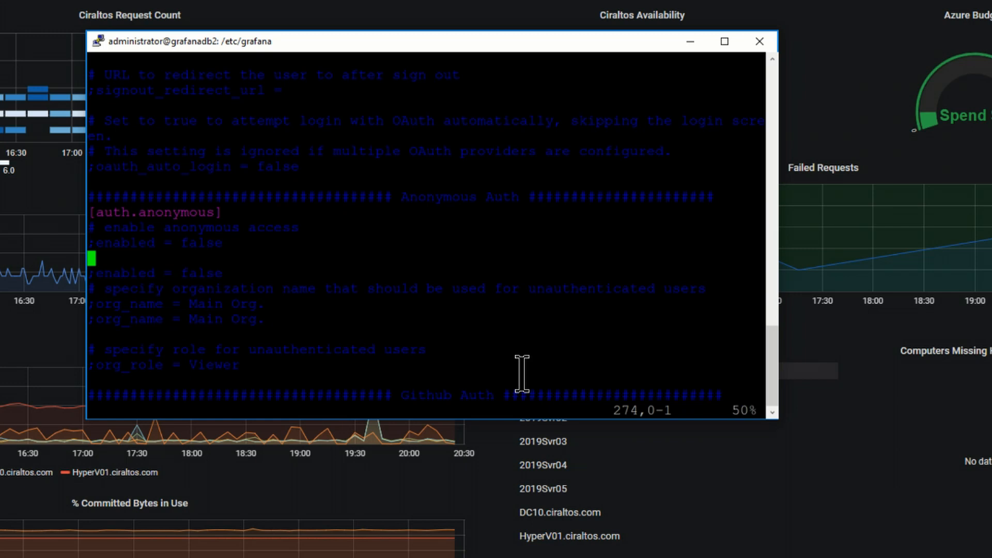
pyautogui.press('i')
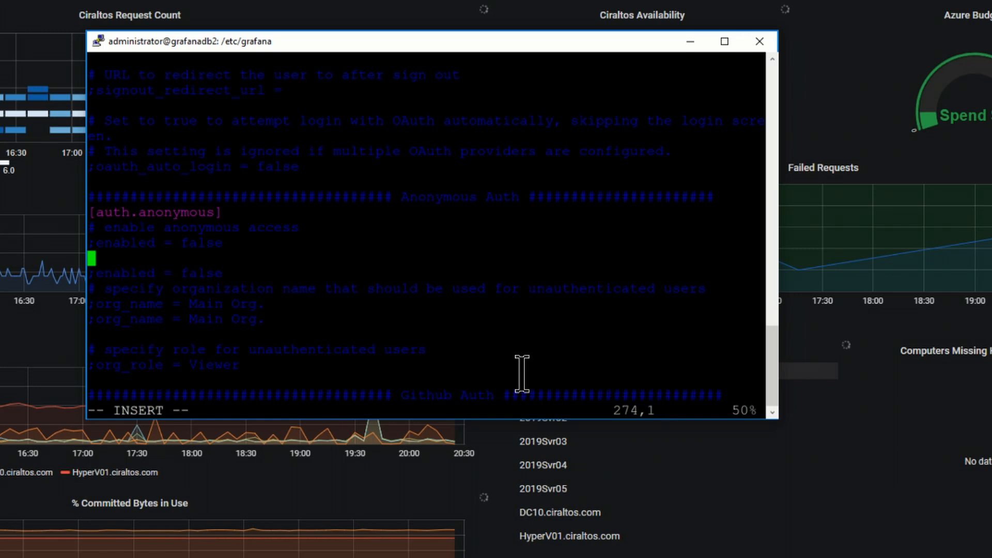
pyautogui.press('Up')
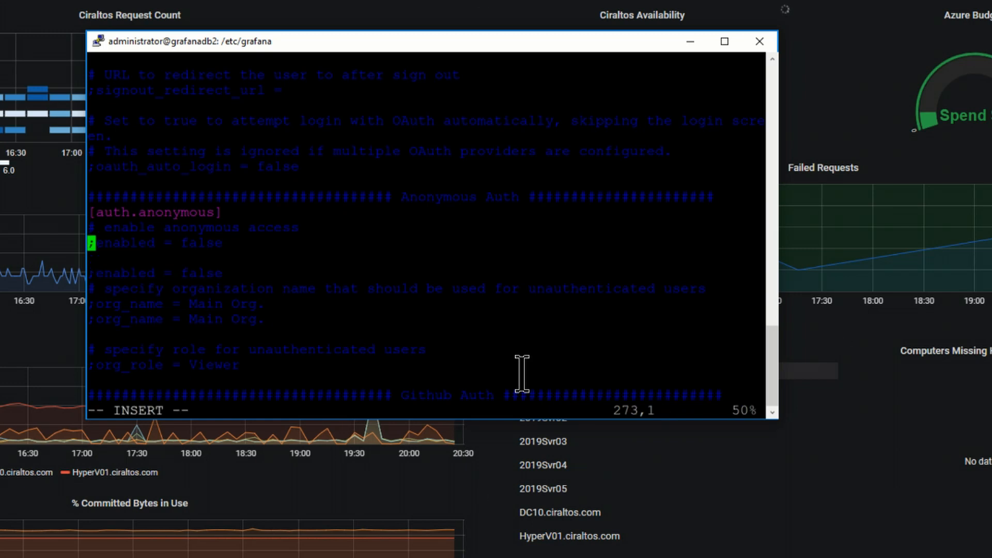
pyautogui.press('Right')
pyautogui.press('BackSpace')
pyautogui.write('#')
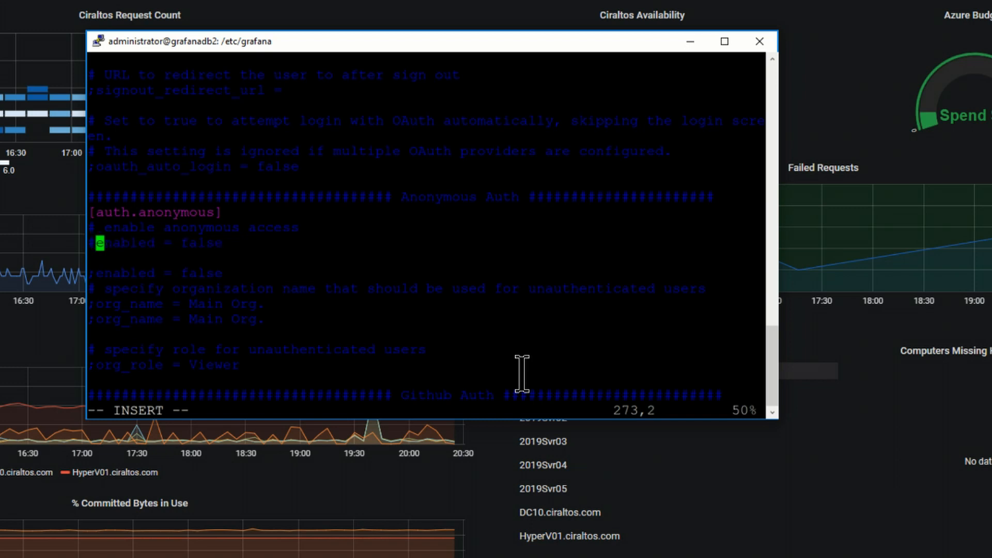
# Remove the blank line between the two anonymous "enabled" lines and add an empty comment line below the second one
pyautogui.press('Down')
pyautogui.press('BackSpace')
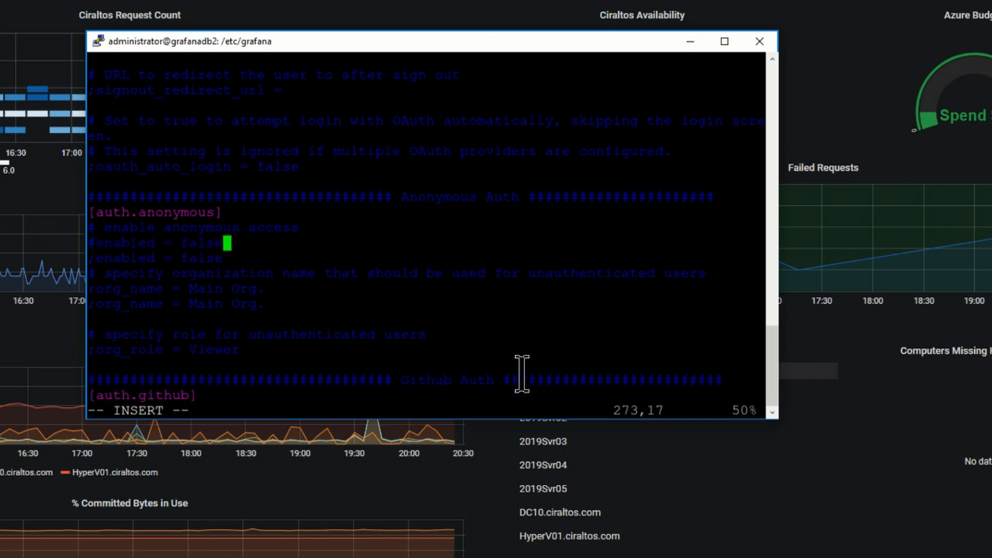
pyautogui.press('Down')
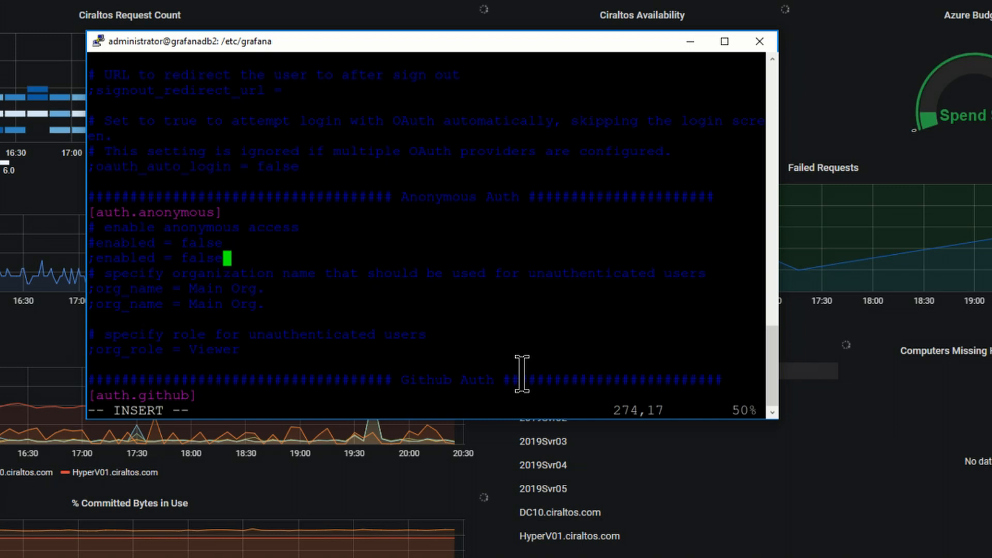
pyautogui.press('Return')
pyautogui.write('#')
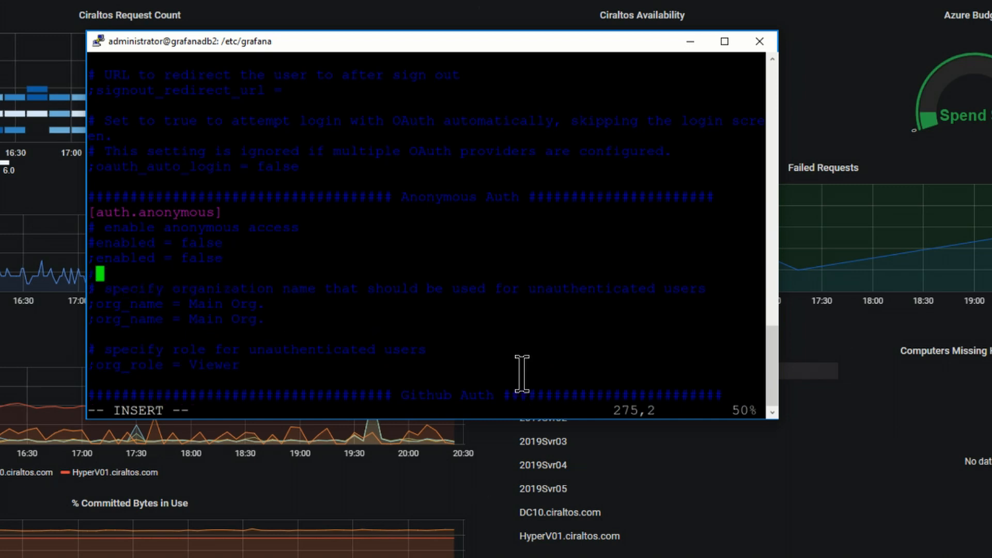
# Uncomment the second "enabled" line under [auth.anonymous] and set its value to true
pyautogui.press('Up')
pyautogui.press('BackSpace')
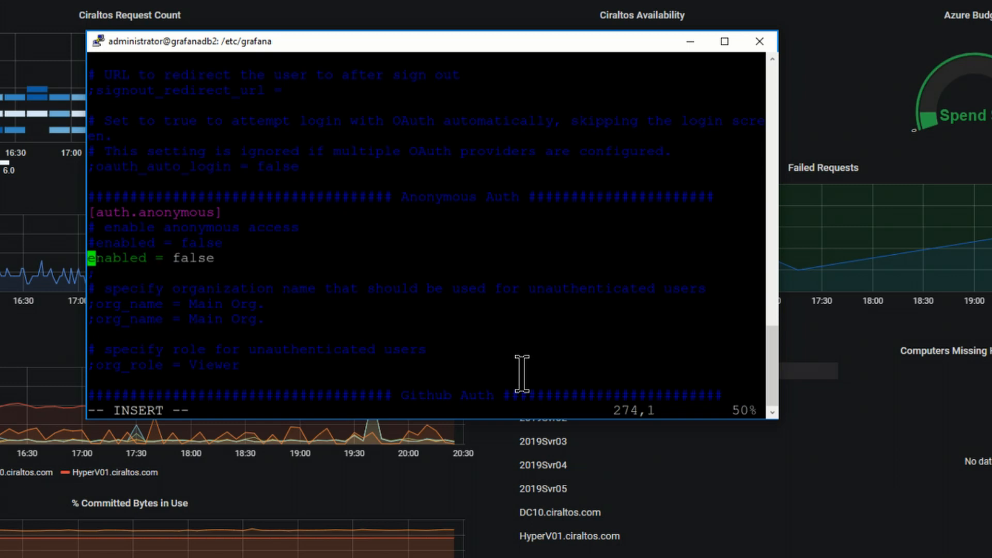
pyautogui.press('Right')
pyautogui.press('Right')
pyautogui.press('Right')
pyautogui.press('Right')
pyautogui.press('Right')
pyautogui.press('Right')
pyautogui.press('Right')
pyautogui.press('Right')
pyautogui.press('Right')
pyautogui.press('Right')
pyautogui.press('Right')
pyautogui.press('Right')
pyautogui.press('Right')
pyautogui.press('Right')
pyautogui.press('Right')
pyautogui.press('BackSpace')
pyautogui.press('BackSpace')
pyautogui.press('BackSpace')
pyautogui.press('BackSpace')
pyautogui.press('BackSpace')
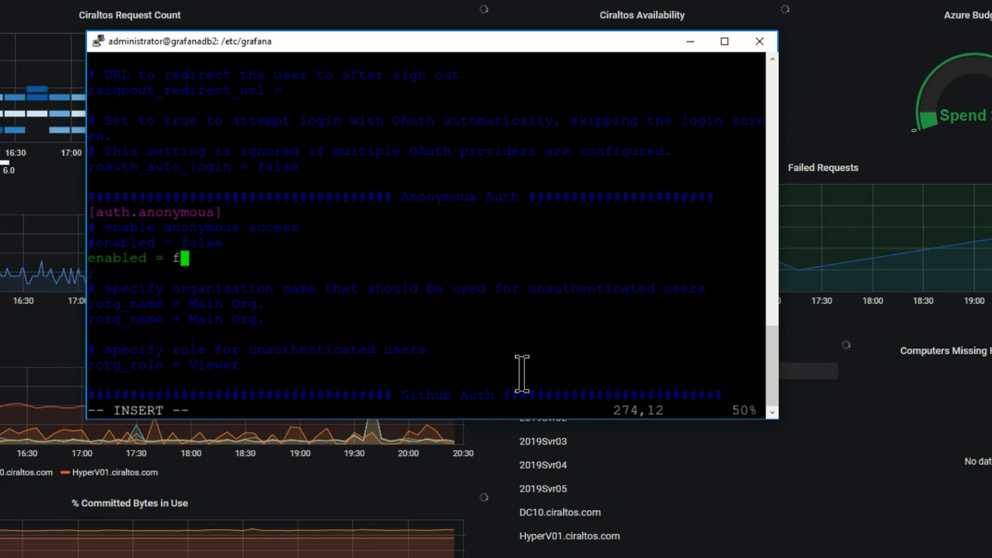
pyautogui.write('true')
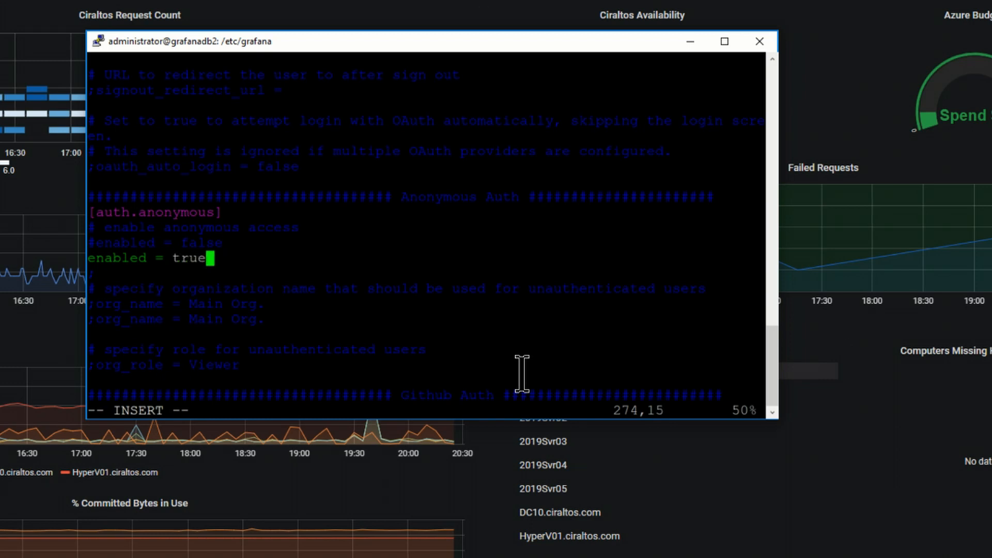
# Uncomment the duplicated "org_name = Main Org." line by deleting its leading semicolon
pyautogui.press('Down')
pyautogui.press('Down')
pyautogui.press('Down')
pyautogui.press('Down')
pyautogui.press('Down')
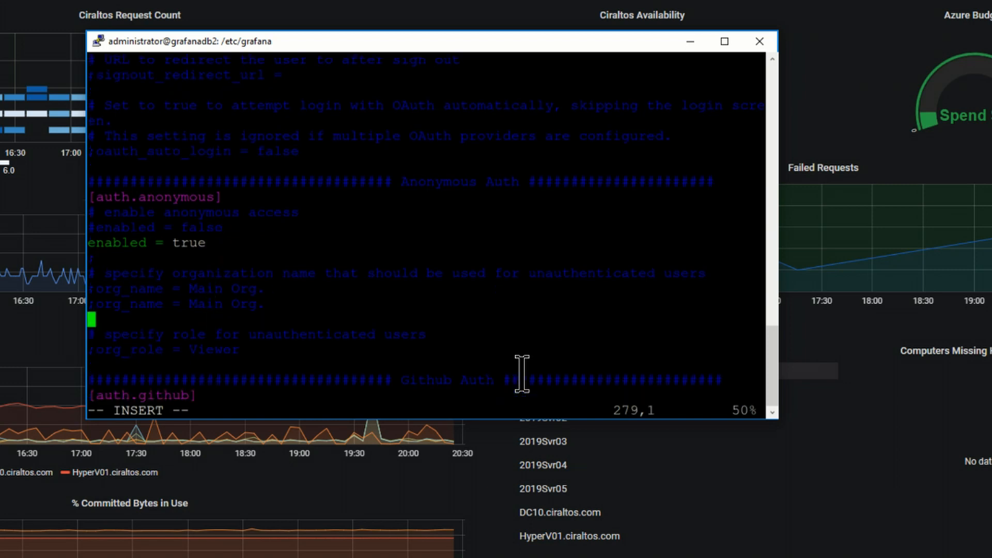
pyautogui.press('Up')
pyautogui.press('Left')
pyautogui.press('Left')
pyautogui.press('Left')
pyautogui.press('Left')
pyautogui.press('Left')
pyautogui.press('Left')
pyautogui.press('Left')
pyautogui.press('Left')
pyautogui.press('Left')
pyautogui.press('Left')
pyautogui.press('Left')
pyautogui.press('Left')
pyautogui.press('Left')
pyautogui.press('BackSpace')
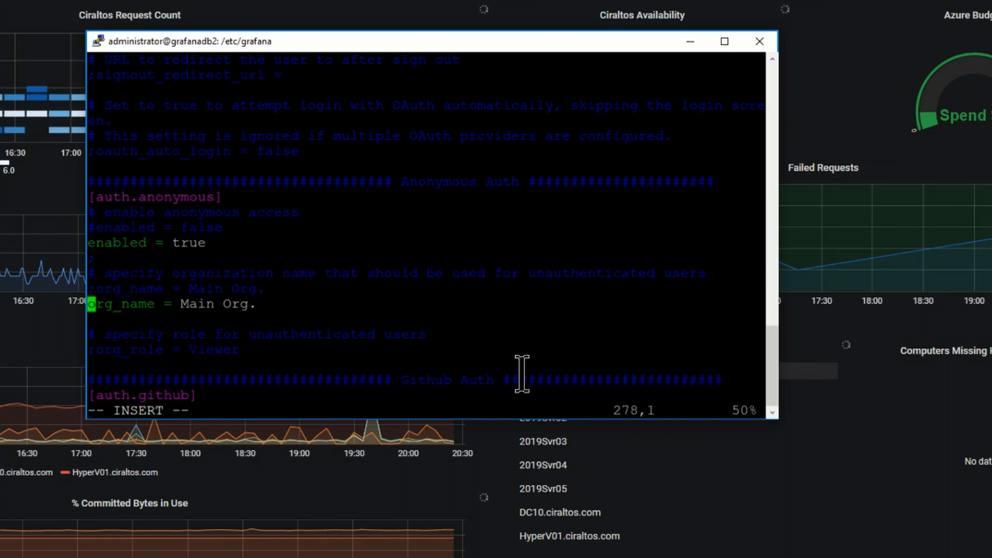
# Change the value of the uncommented org_name line under [auth.anonymous] to Ciraltos
pyautogui.press('Right')
pyautogui.press('Right')
pyautogui.press('Right')
pyautogui.press('Right')
pyautogui.press('Right')
pyautogui.press('Right')
pyautogui.press('Right')
pyautogui.press('Right')
pyautogui.press('Right')
pyautogui.press('Right')
pyautogui.press('Right')
pyautogui.press('Right')
pyautogui.press('Right')
pyautogui.press('Right')
pyautogui.press('Right')
pyautogui.press('Right')
pyautogui.press('Right')
pyautogui.press('Right')
pyautogui.press('Right')
pyautogui.press('Right')
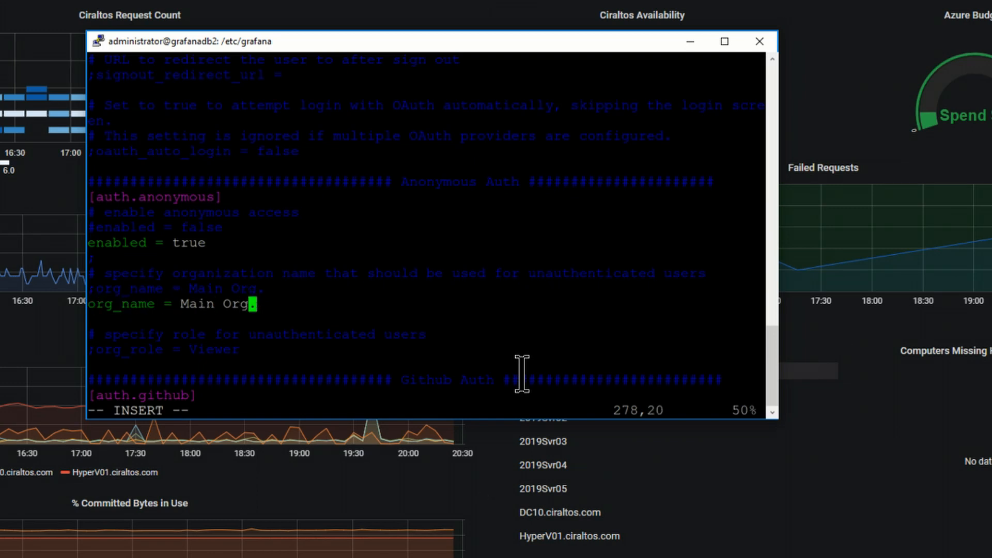
pyautogui.press('BackSpace')
pyautogui.press('BackSpace')
pyautogui.press('BackSpace')
pyautogui.press('BackSpace')
pyautogui.press('BackSpace')
pyautogui.press('BackSpace')
pyautogui.press('BackSpace')
pyautogui.press('BackSpace')
pyautogui.press('BackSpace')
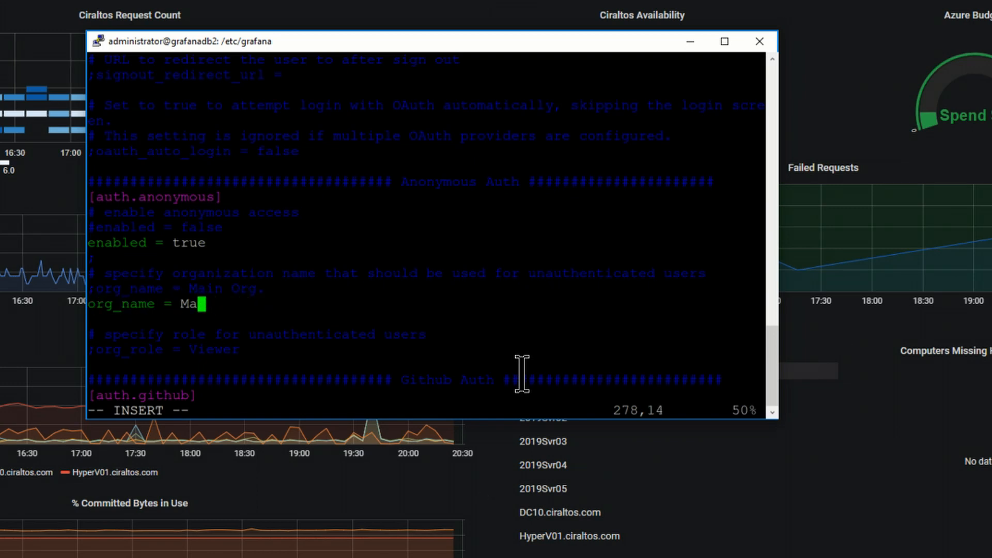
pyautogui.write('Ciraltos')
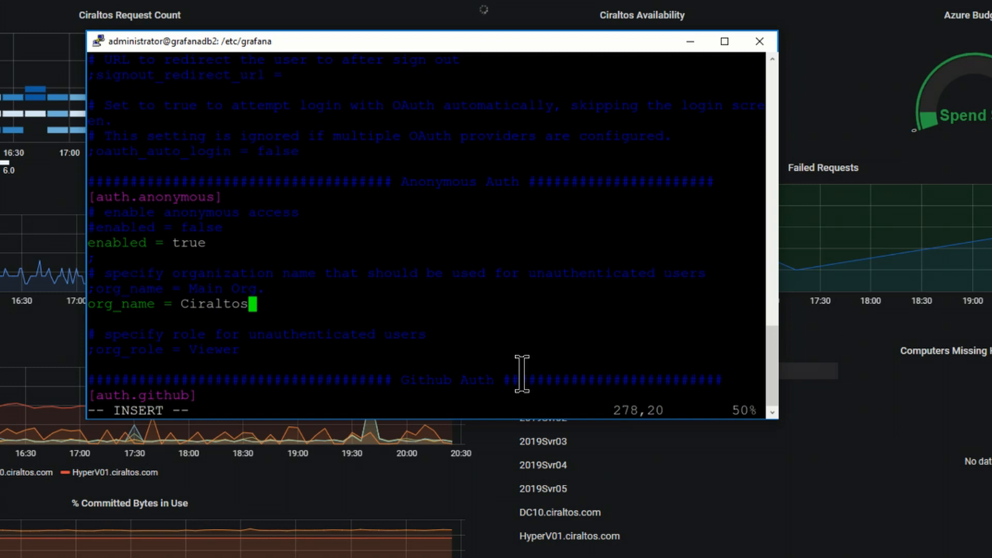
pyautogui.press('Escape')
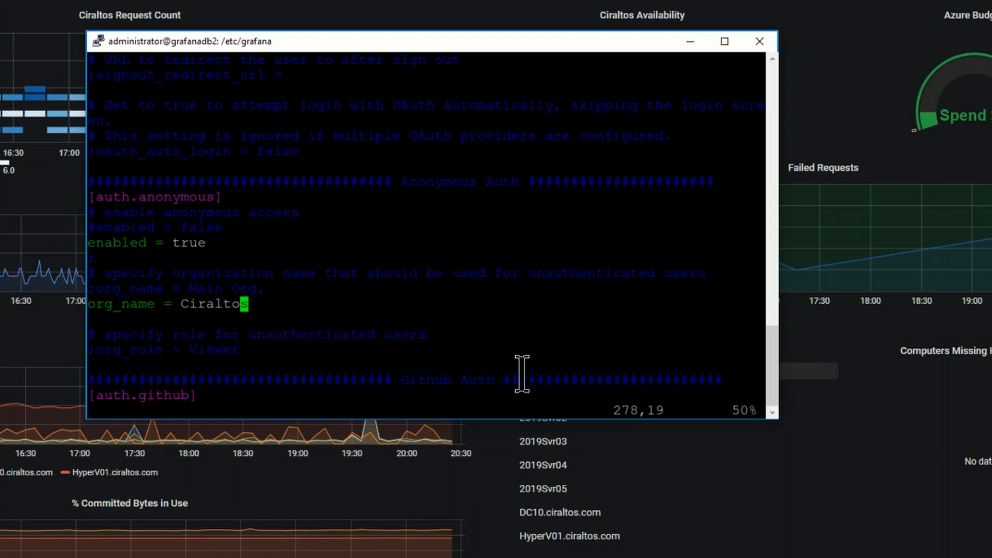
pyautogui.hotkey('shift', ':')
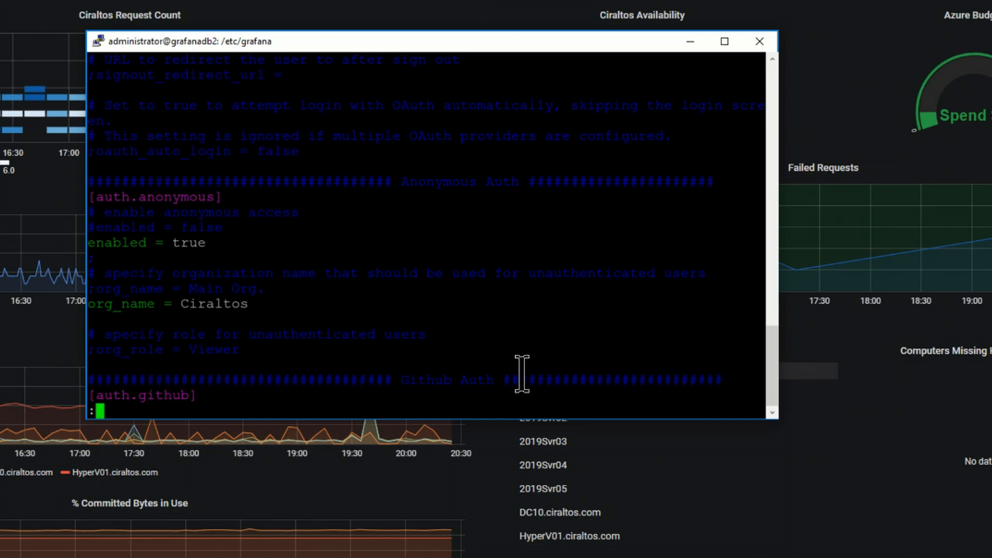
pyautogui.write('q!')
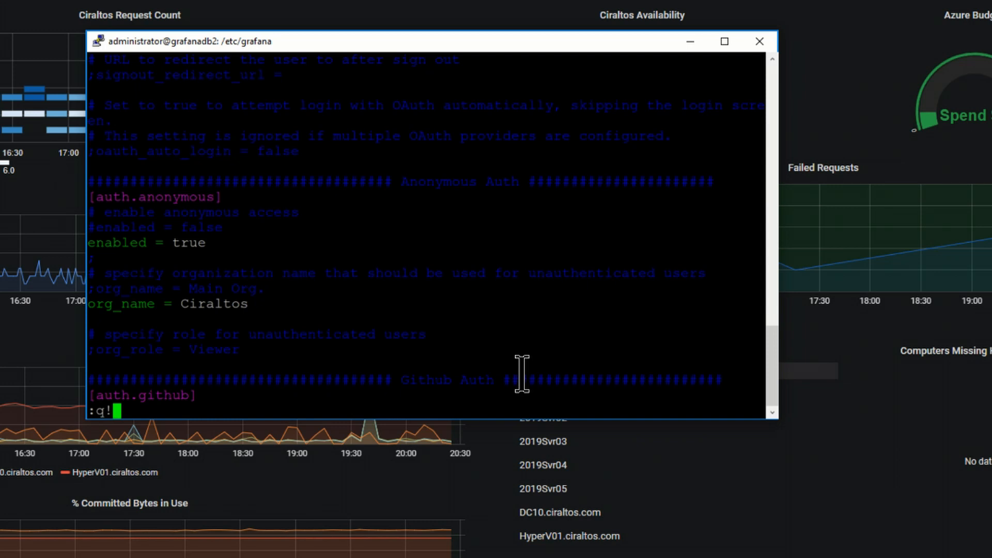
pyautogui.press('BackSpace')
pyautogui.press('BackSpace')
pyautogui.write('q')
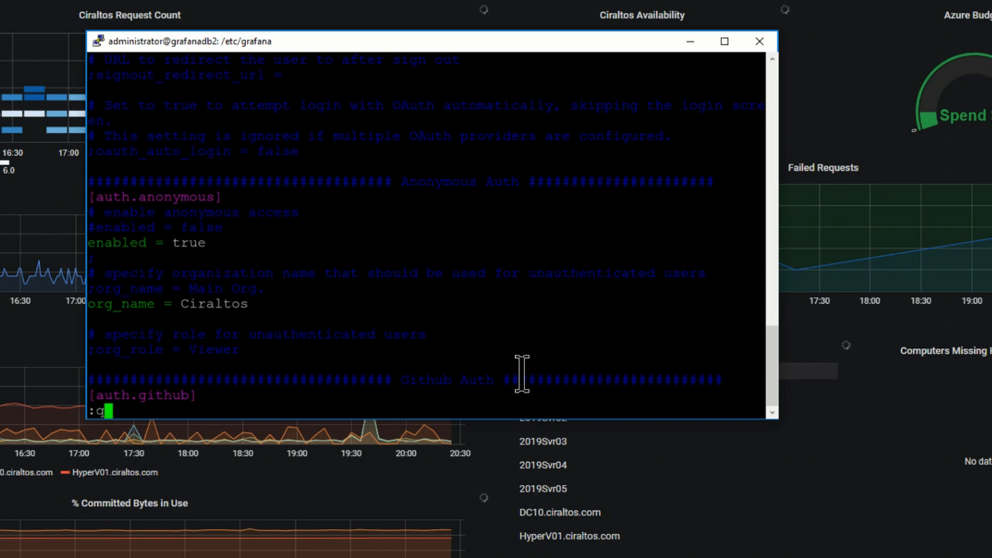
pyautogui.write('w')
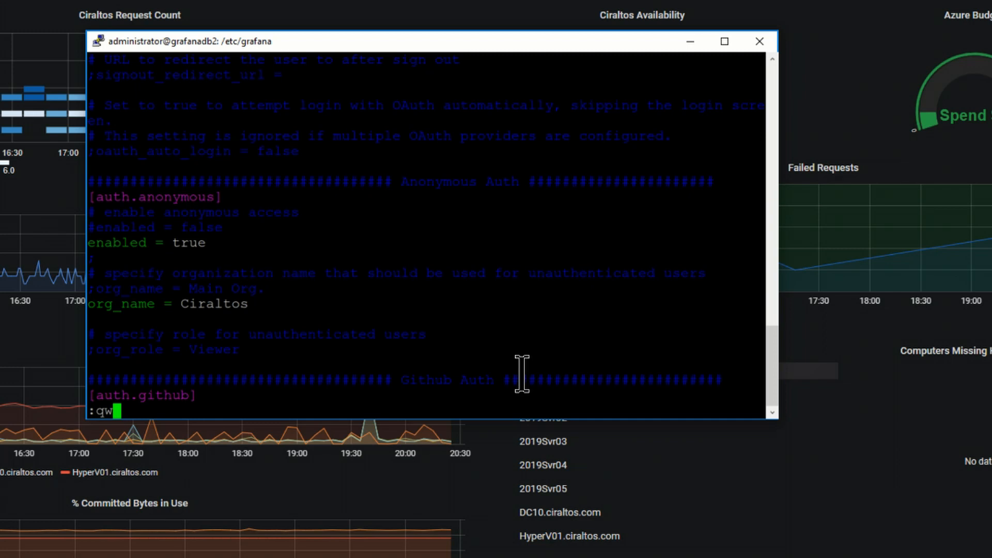
pyautogui.press('Return')
# Save the changes to grafana.ini and quit vi with :wq
pyautogui.write(':')
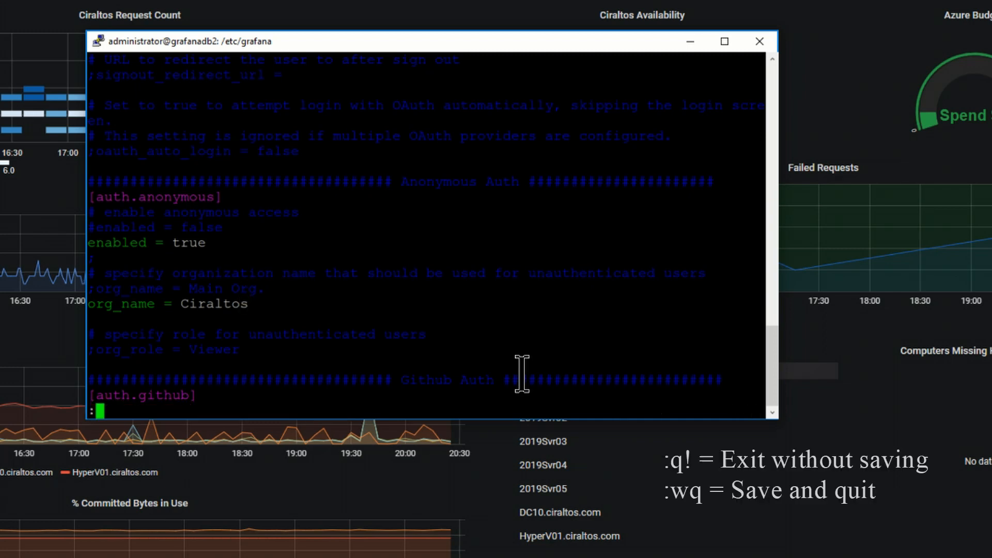
pyautogui.write('wq')
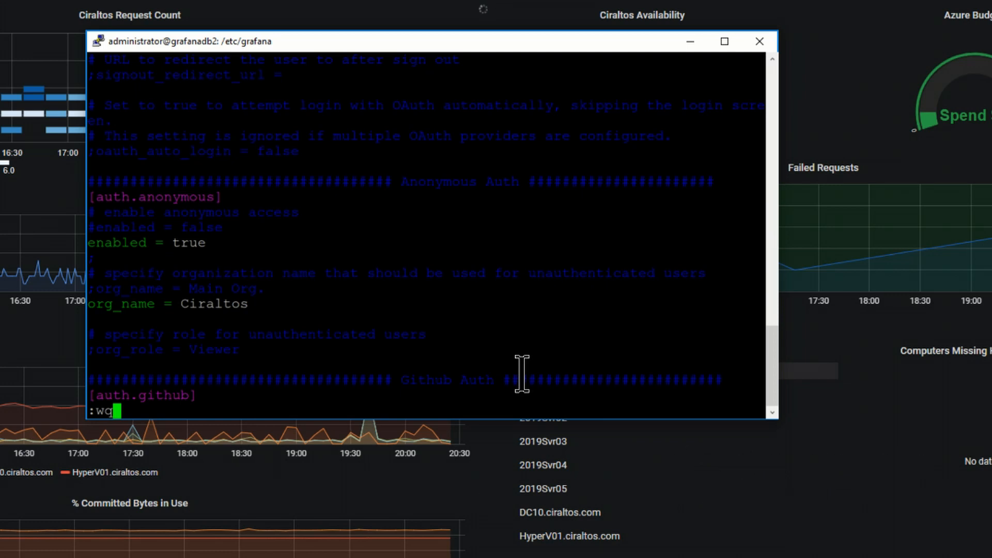
pyautogui.press('Return')
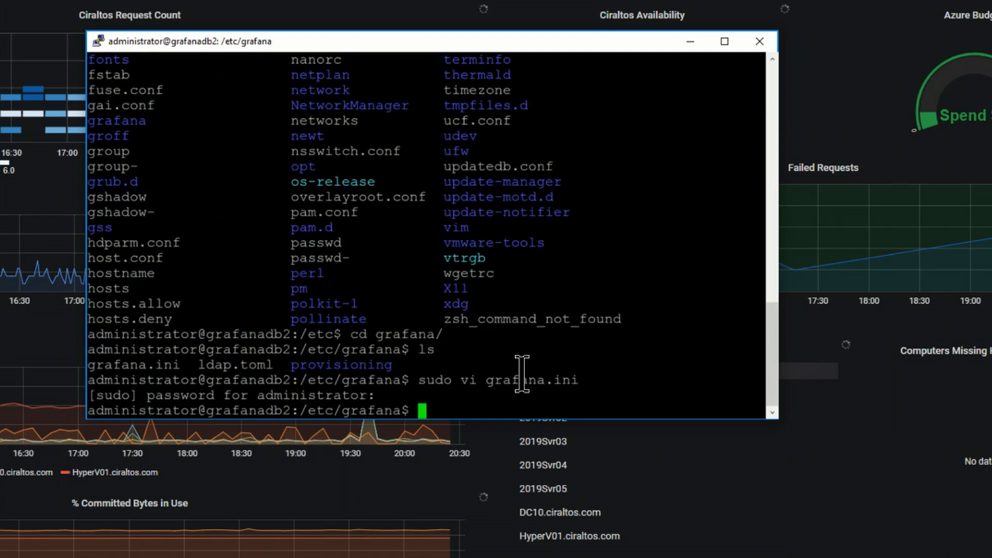
pyautogui.write('sudo')
pyautogui.press('BackSpace')
pyautogui.press('BackSpace')
pyautogui.press('BackSpace')
pyautogui.press('BackSpace')
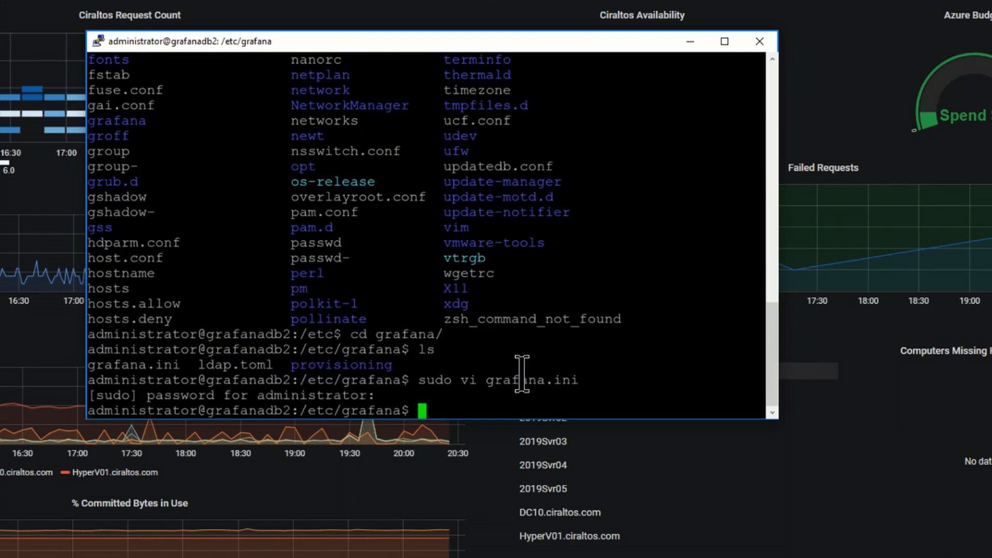
# Restart the Grafana service by running sudo service grafana-server restart
pyautogui.write('sudo ser')
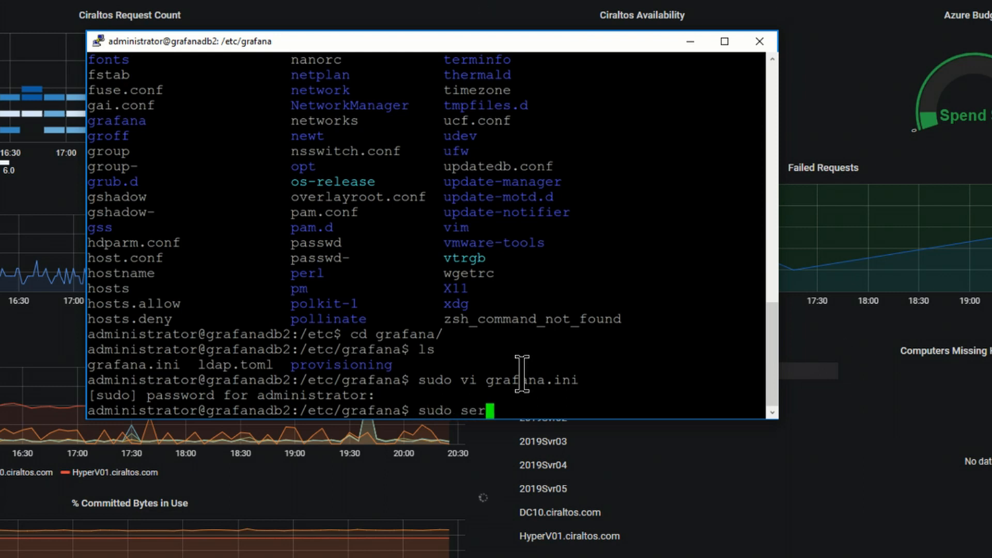
pyautogui.write('vice ')
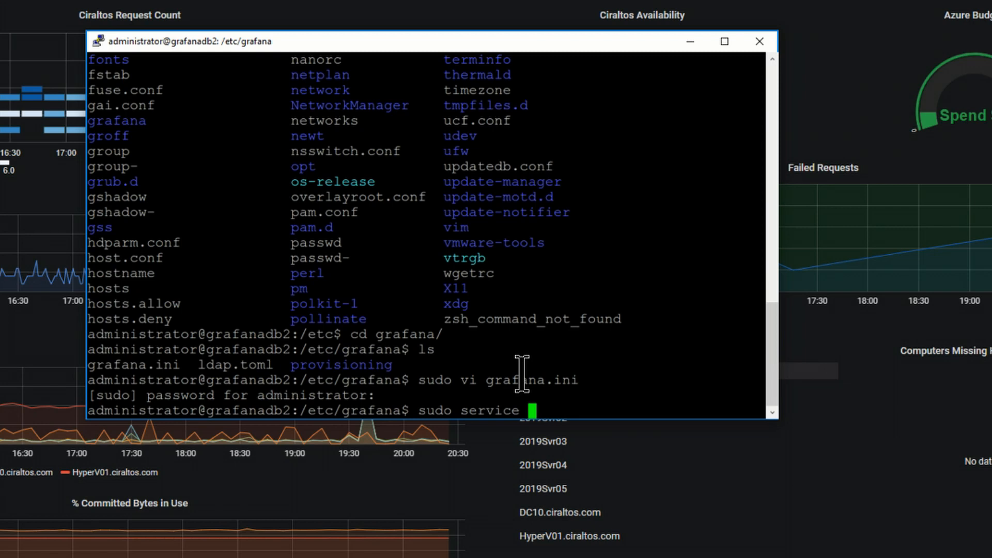
pyautogui.write('grafan')
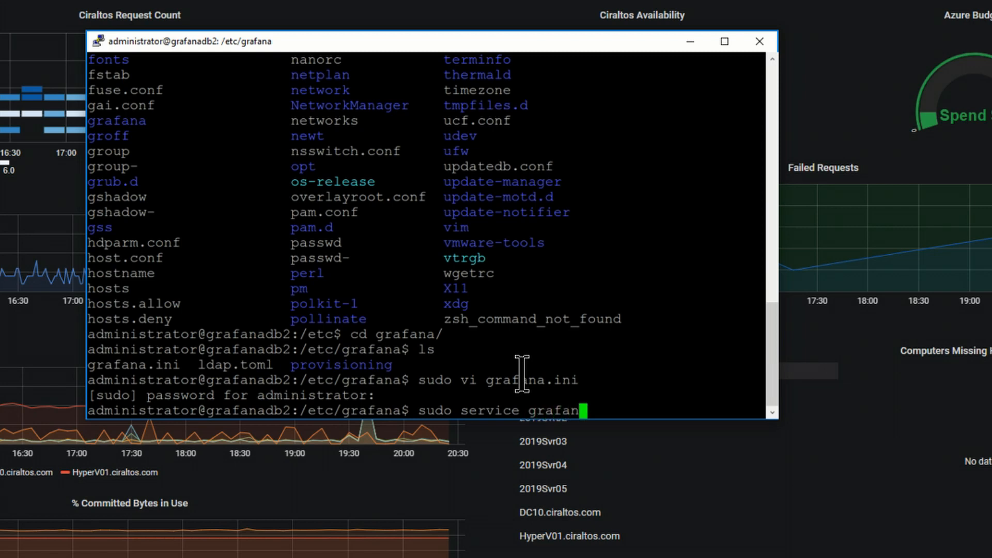
pyautogui.write('a-server ')
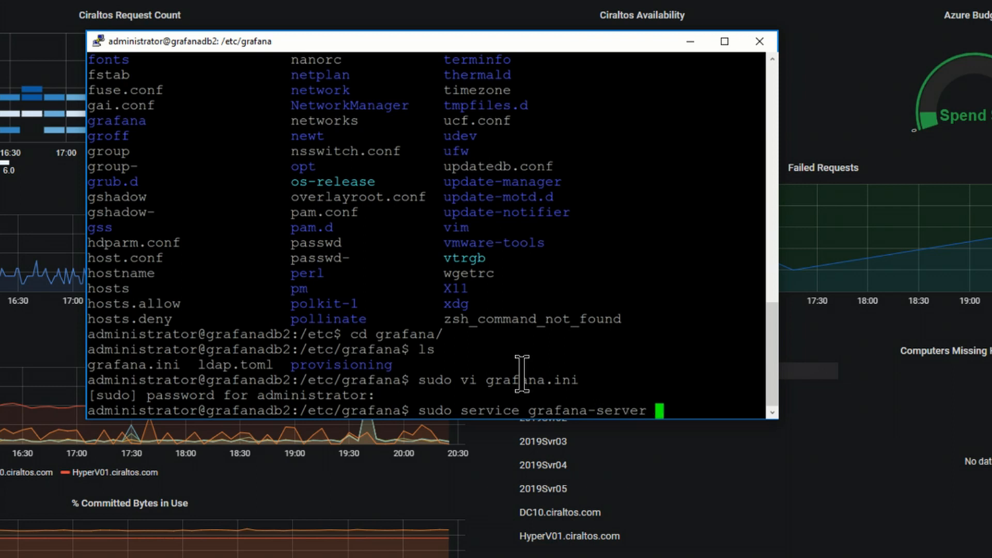
pyautogui.write('restart')
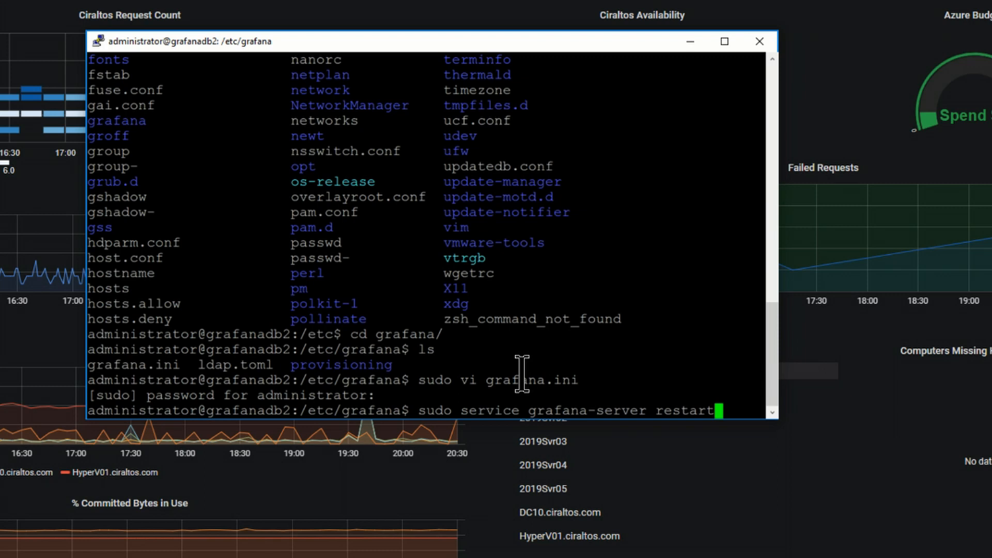
pyautogui.press('Return')
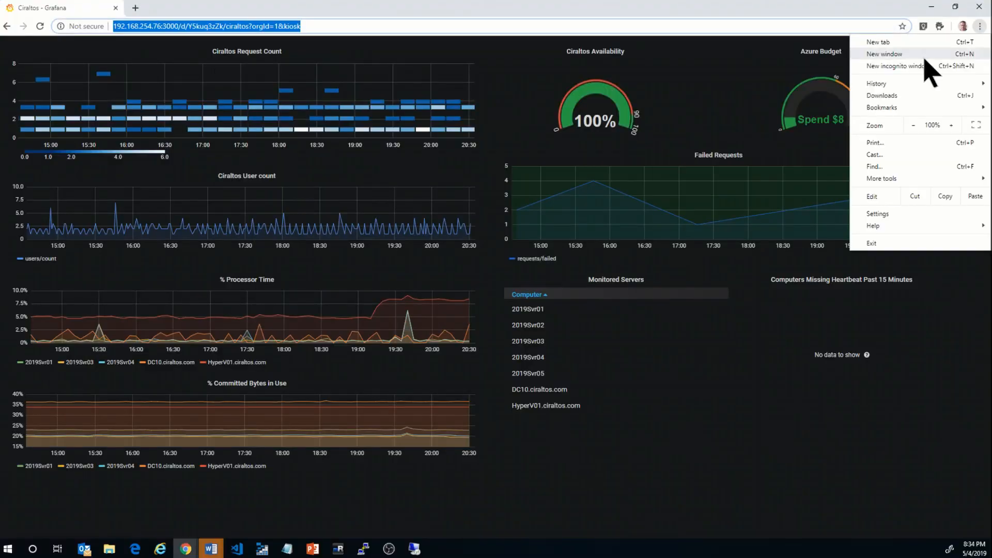
# Open a new incognito window and load the copied dashboard kiosk URL in it
pyautogui.click(898, 66)
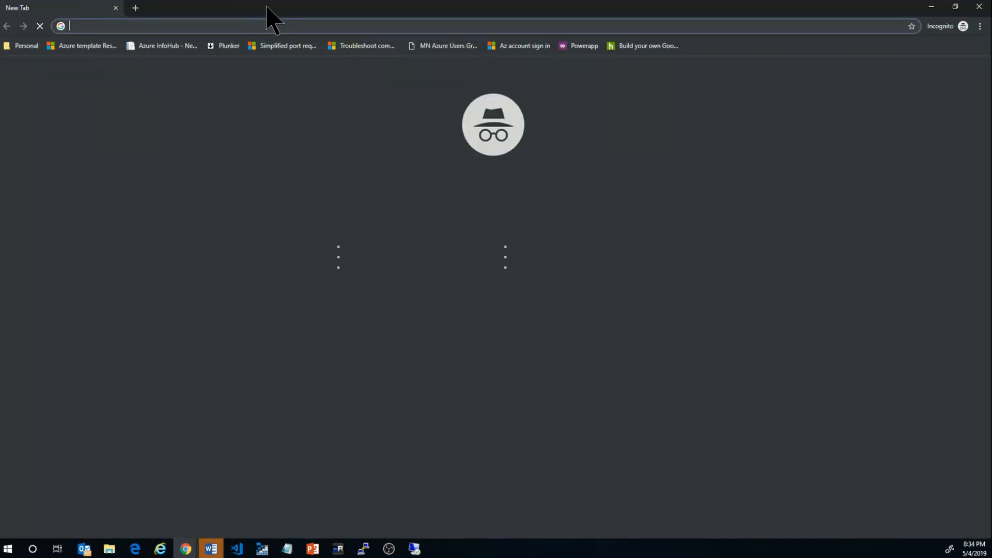
pyautogui.rightClick(244, 26)
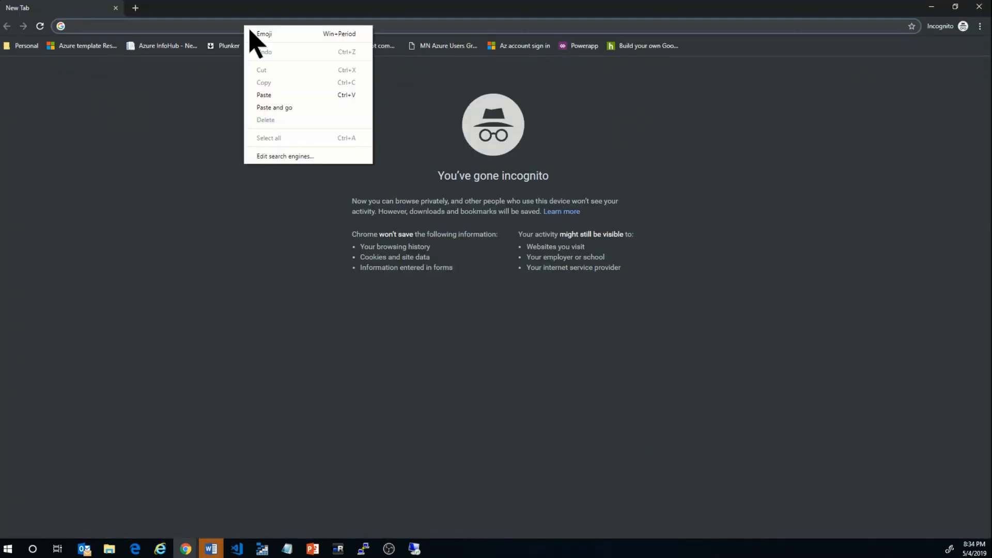
pyautogui.click(320, 93)
pyautogui.press('Return')
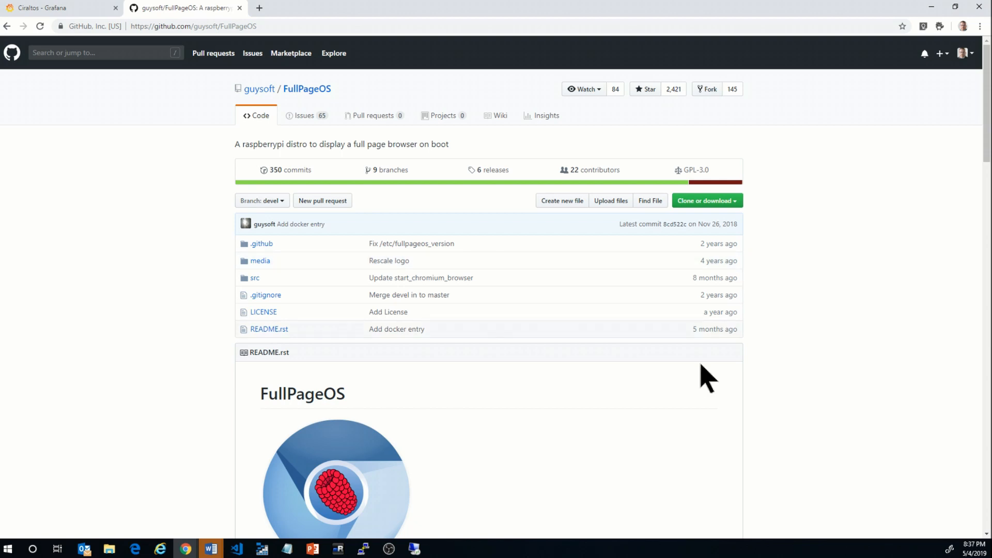
# Highlight fullpageos-wpa-supplicant.txt in the FullPageOS README's usage steps and open that file in vi in the Pi's PuTTY session
pyautogui.scroll(-10, 785, 331)
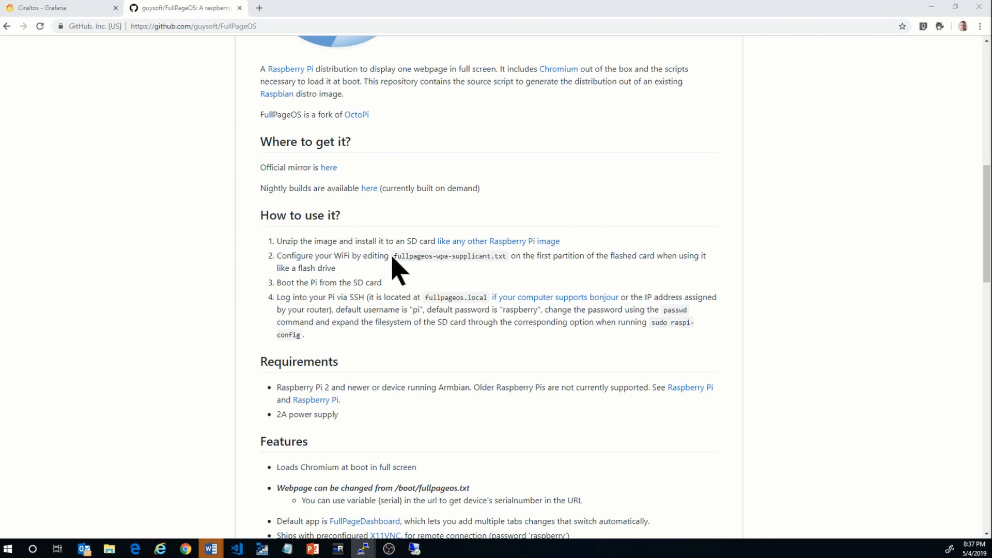
pyautogui.moveTo(394, 257); pyautogui.dragTo(507, 259)
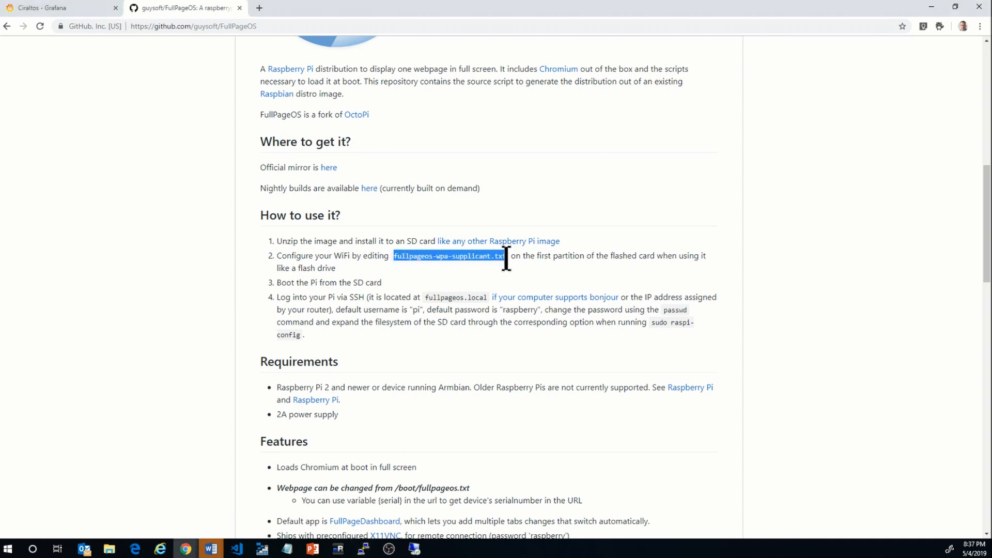
pyautogui.click(364, 550)
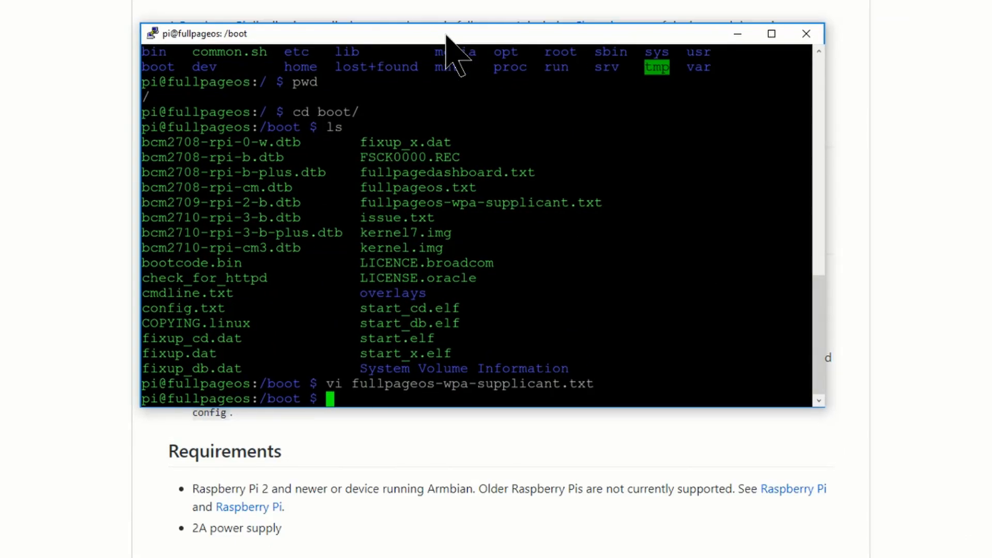
pyautogui.press('Up')
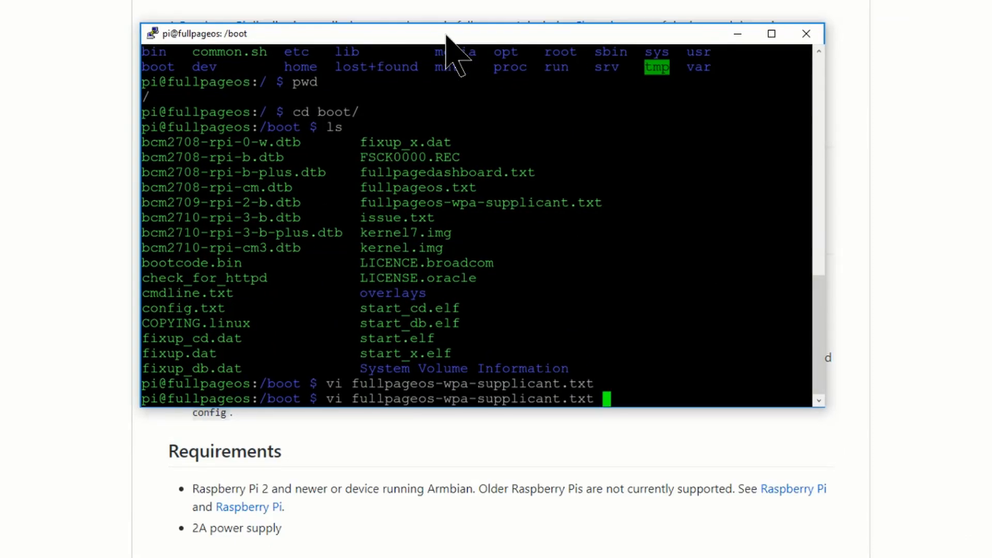
pyautogui.press('Return')
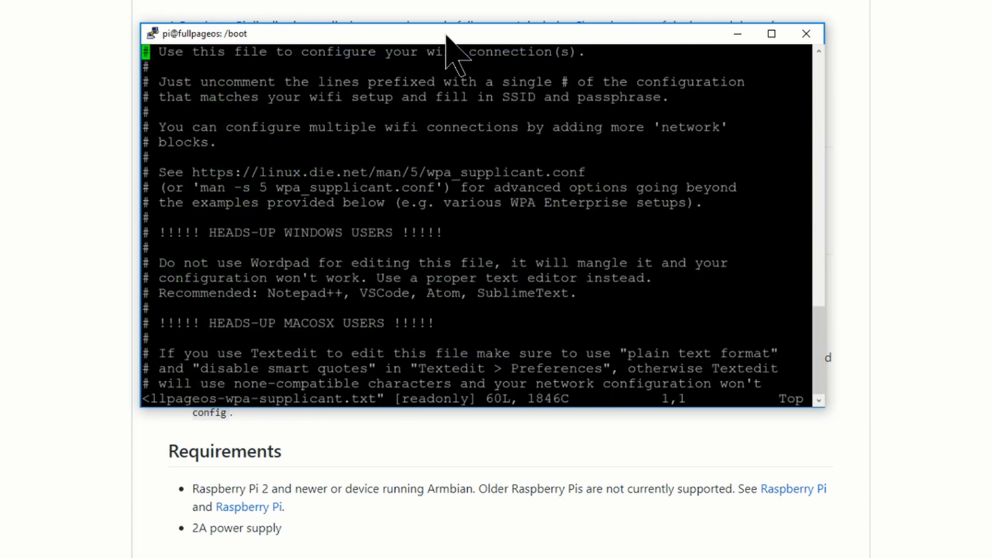
# Examine the Wi-Fi file's instructions and its WPA/WPA2 secured network block, and quit vi without making changes
pyautogui.press('Down')
pyautogui.press('Down')
pyautogui.press('Down')
pyautogui.press('Down')
pyautogui.press('Down')
pyautogui.press('Down')
pyautogui.press('Down')
pyautogui.press('Down')
pyautogui.press('Down')
pyautogui.press('Down')
pyautogui.press('Down')
pyautogui.press('Down')
pyautogui.press('Down')
pyautogui.press('Down')
pyautogui.press('Down')
pyautogui.press('Down')
pyautogui.press('Down')
pyautogui.press('Down')
pyautogui.press('Down')
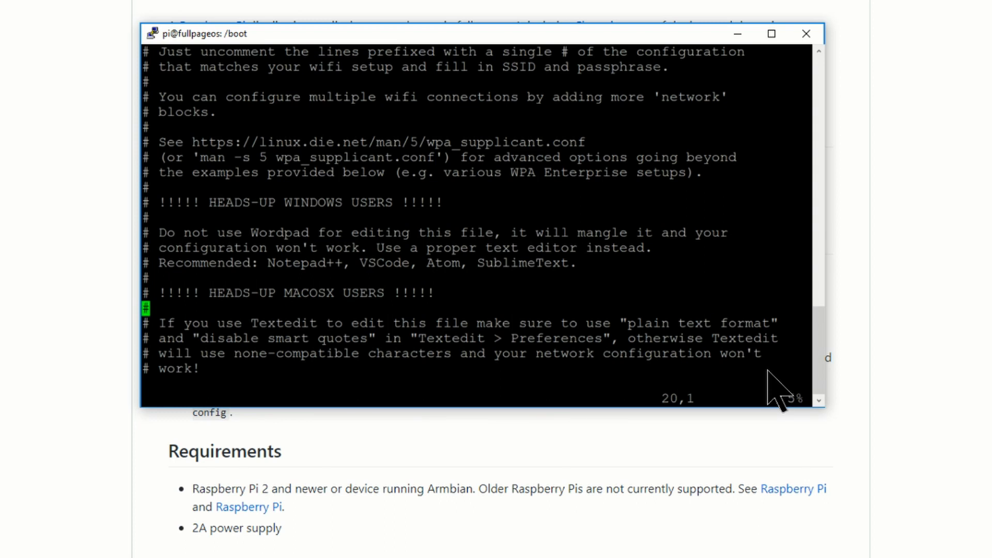
pyautogui.press('Down')
pyautogui.press('Down')
pyautogui.press('Down')
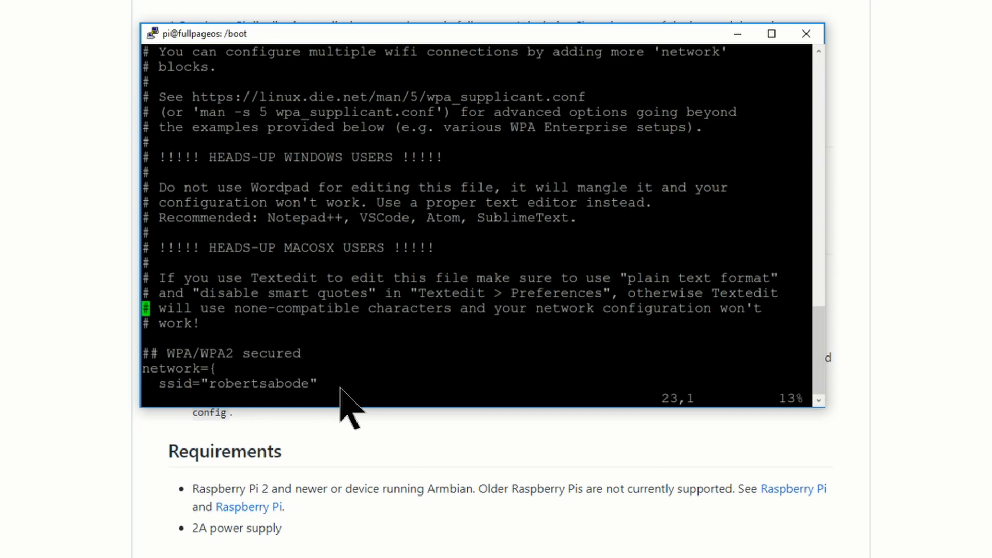
pyautogui.press('Up')
pyautogui.press('Up')
pyautogui.press('Up')
pyautogui.press('Up')
pyautogui.press('Up')
pyautogui.press('Up')
pyautogui.press('Up')
pyautogui.press('Up')
pyautogui.press('Up')
pyautogui.press('Up')
pyautogui.press('Up')
pyautogui.press('Up')
pyautogui.press('Up')
pyautogui.press('Up')
pyautogui.press('Up')
pyautogui.press('Up')
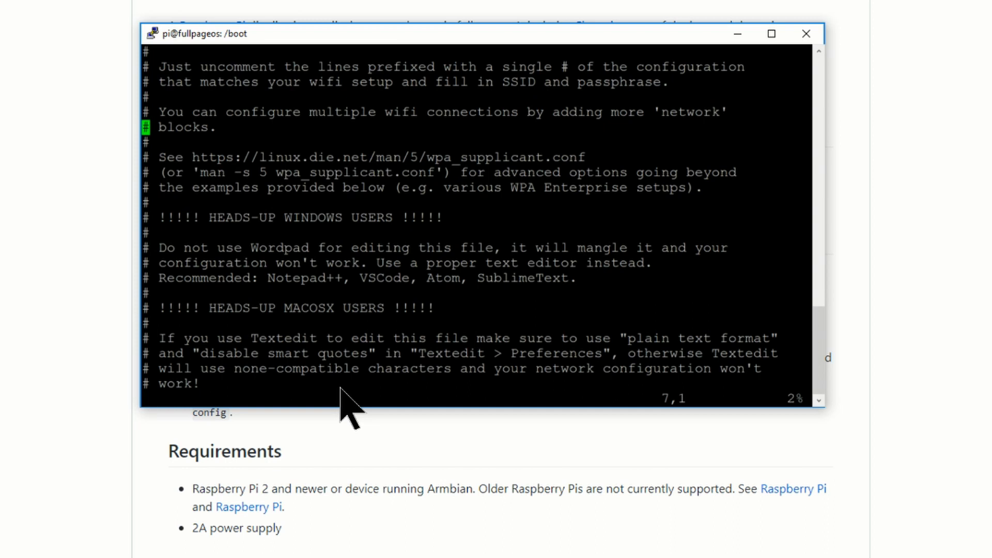
pyautogui.write(':q')
pyautogui.press('Return')
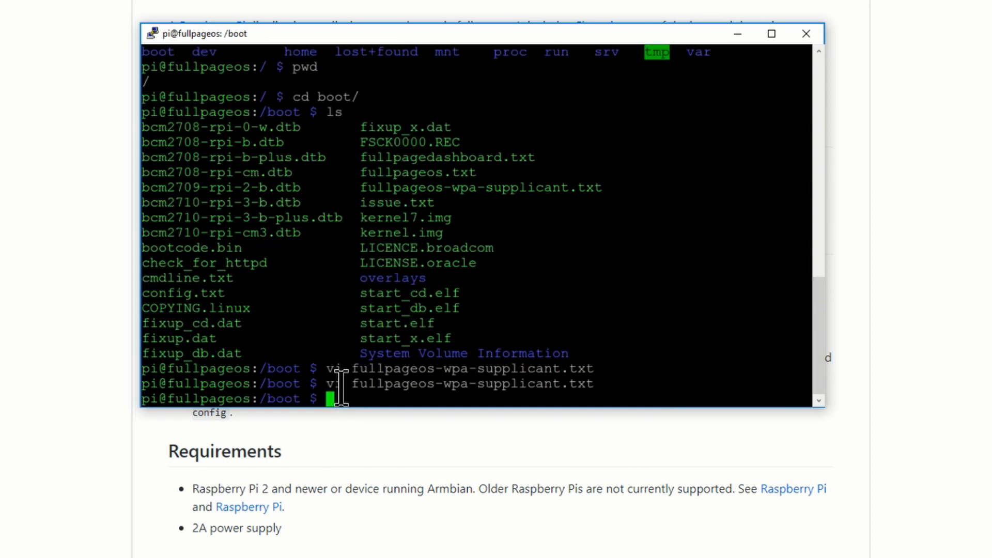
# Open fullpageos.txt from the Pi's /boot folder in vi with sudo to examine its startup page URL
pyautogui.write('sudo ')
pyautogui.write('full')
pyautogui.press('Tab')
pyautogui.press('BackSpace')
pyautogui.press('BackSpace')
pyautogui.press('BackSpace')
pyautogui.press('BackSpace')
pyautogui.press('BackSpace')
pyautogui.press('BackSpace')
pyautogui.press('BackSpace')
pyautogui.press('BackSpace')
pyautogui.press('BackSpace')
pyautogui.press('BackSpace')
pyautogui.write('vi fullpageo')
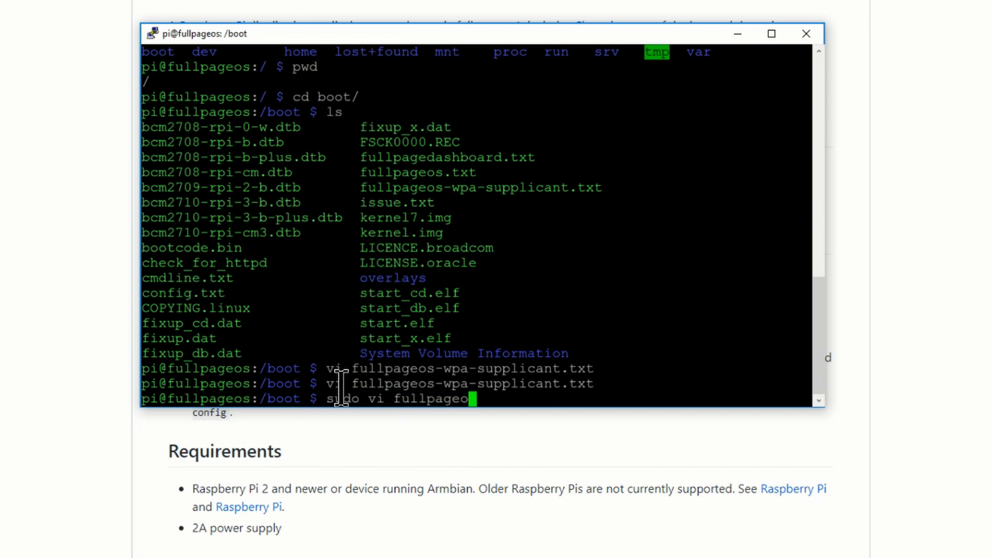
pyautogui.write('s.txt')
pyautogui.press('Return')
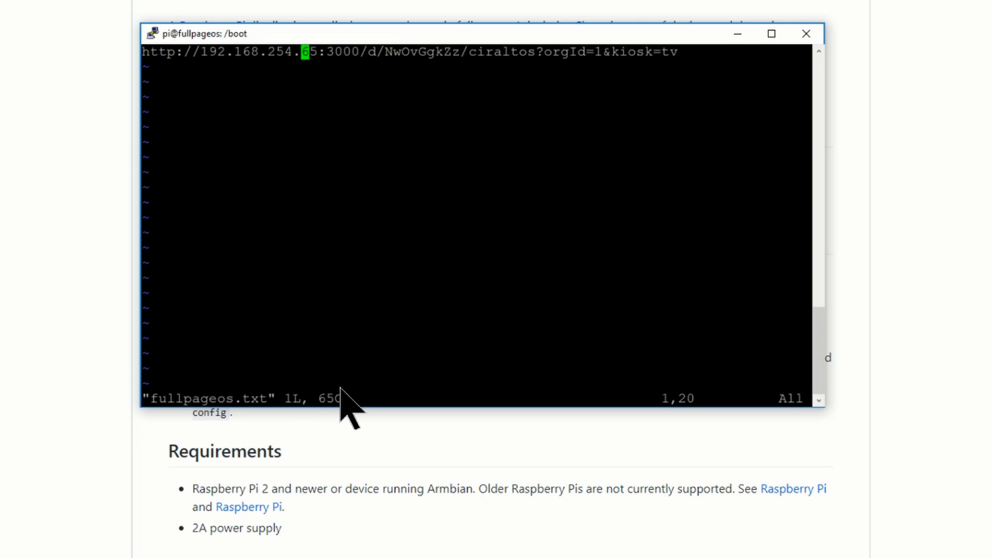
# Close fullpageos.txt with :q!, leaving vi without saving
pyautogui.press('i')
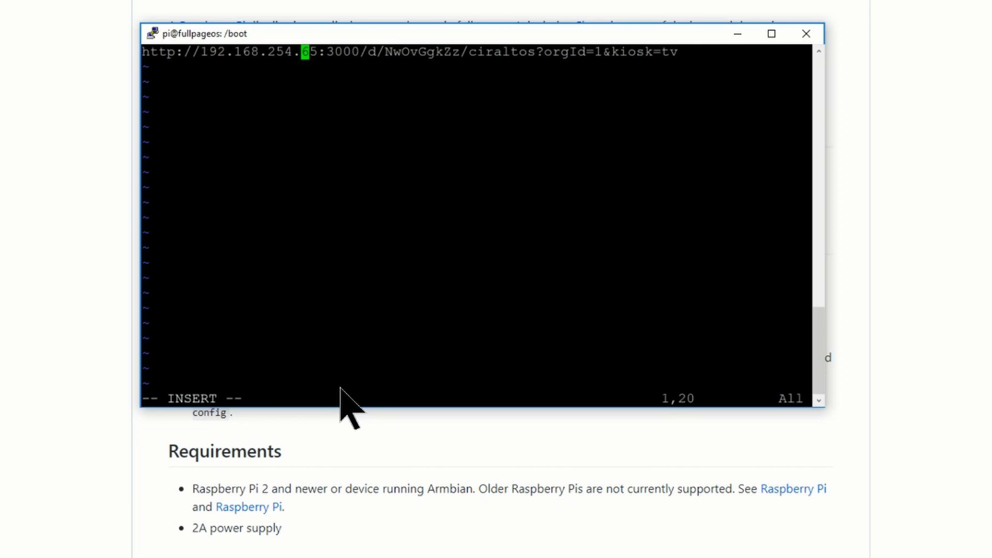
pyautogui.press('Escape')
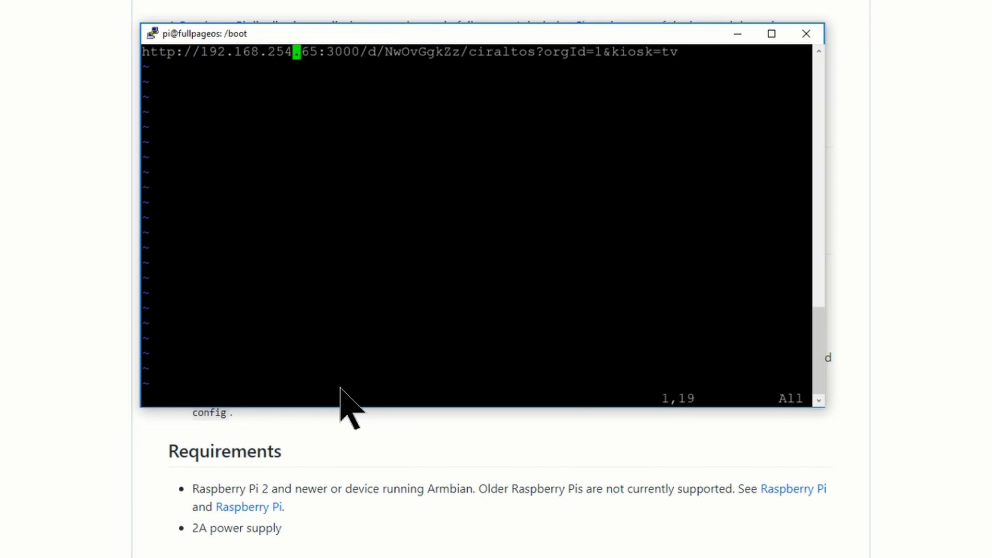
pyautogui.hotkey('shift', ':')
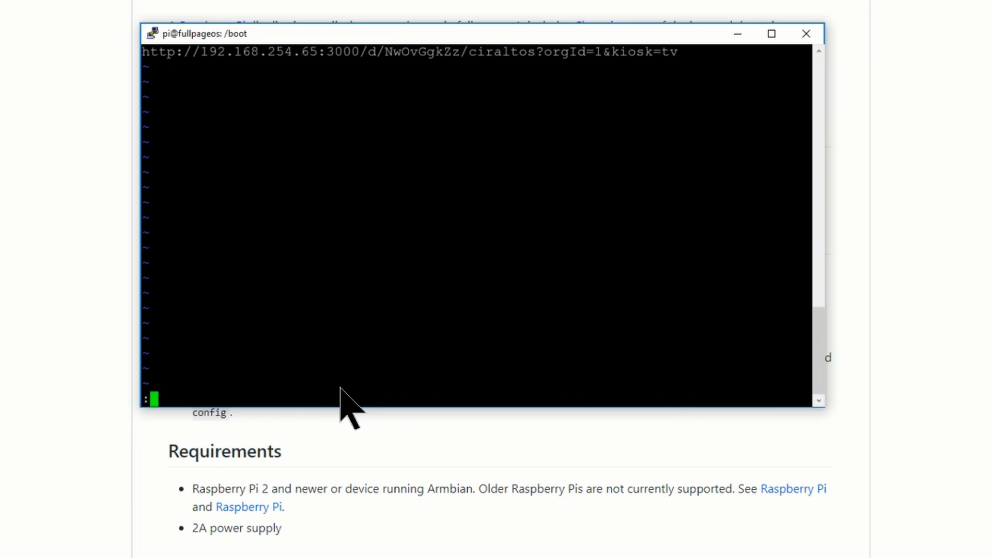
pyautogui.write('wq')
pyautogui.press('BackSpace')
pyautogui.press('BackSpace')
pyautogui.write('q!')
pyautogui.press('Return')
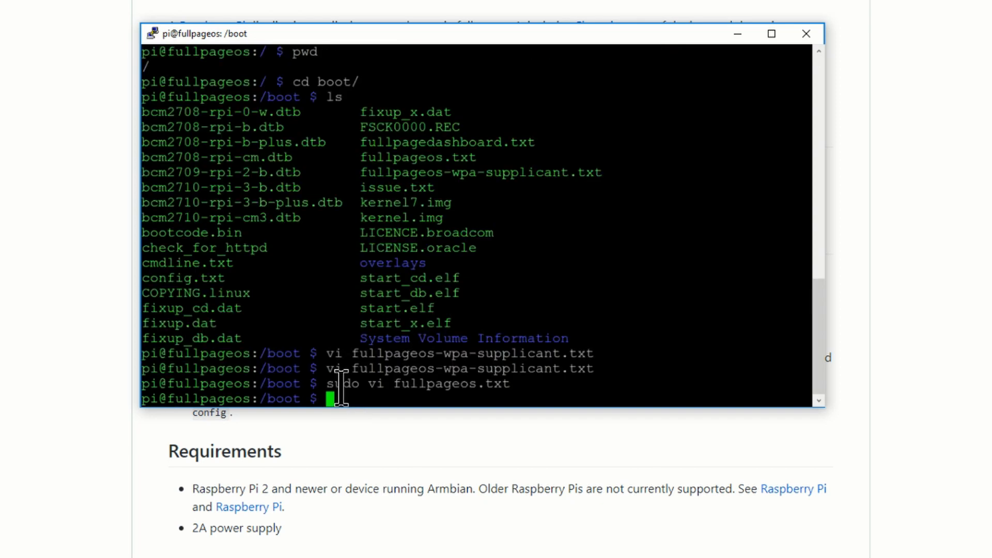